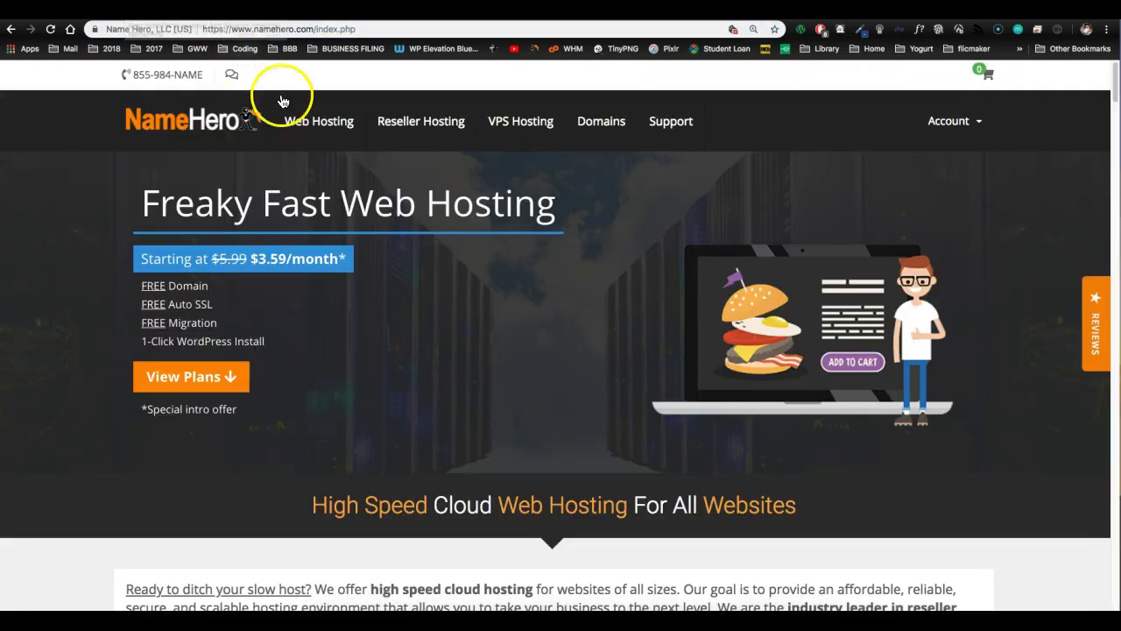
- Go to NameHero's Web Hosting plans page from the top navigation
left_click(309, 122)
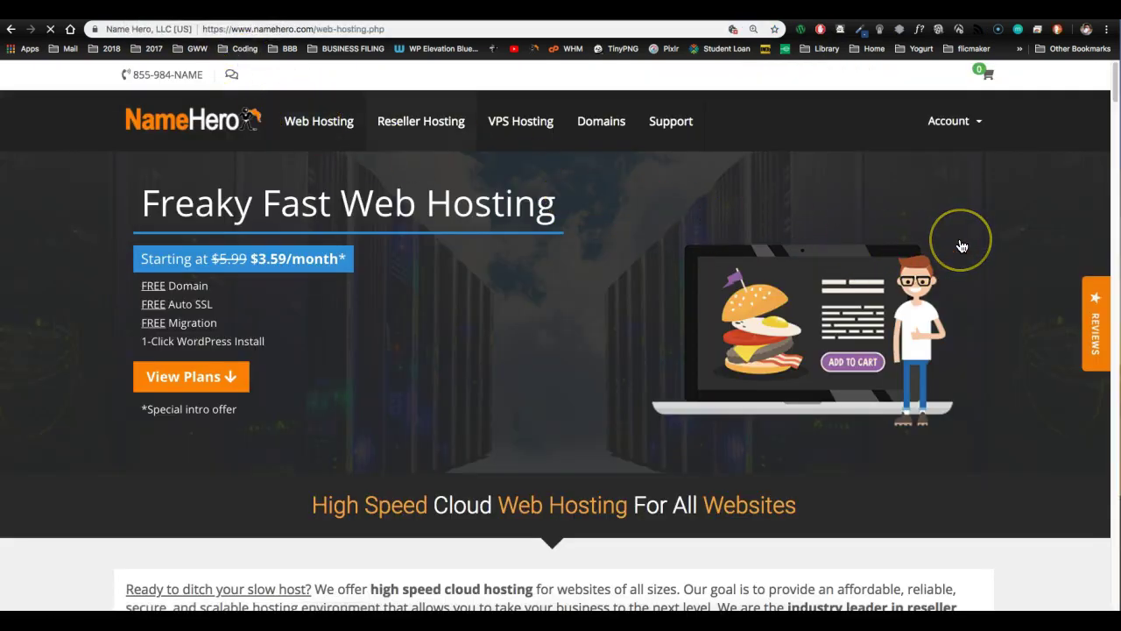
- Scroll through the NameHero Web Hosting plans
scroll(961, 247, "down", 1)
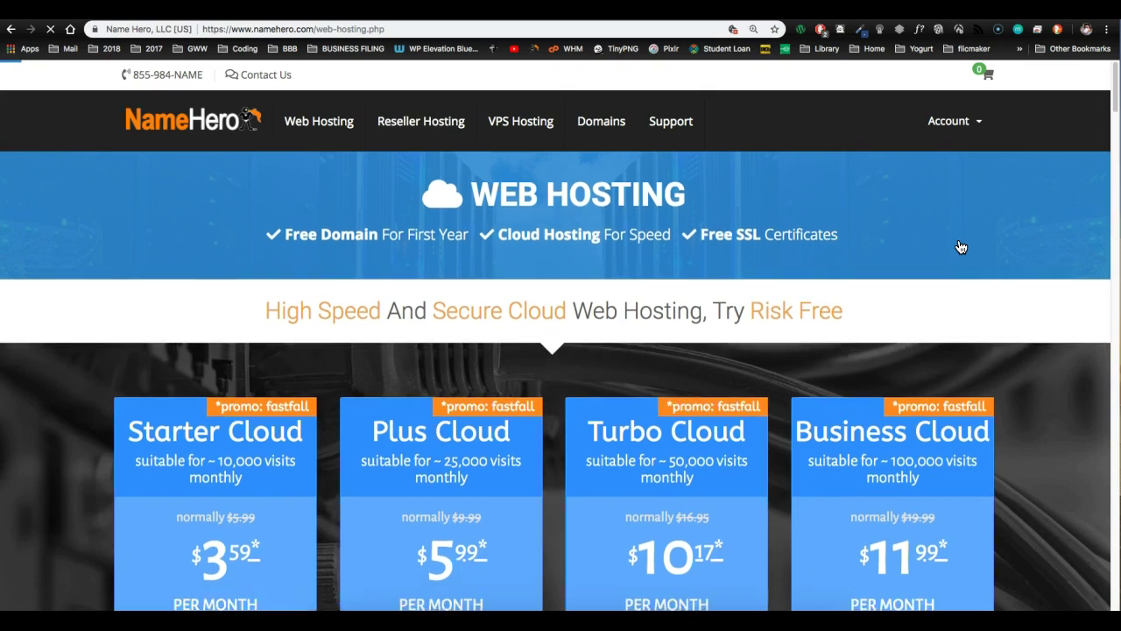
scroll(962, 247, "down", 3)
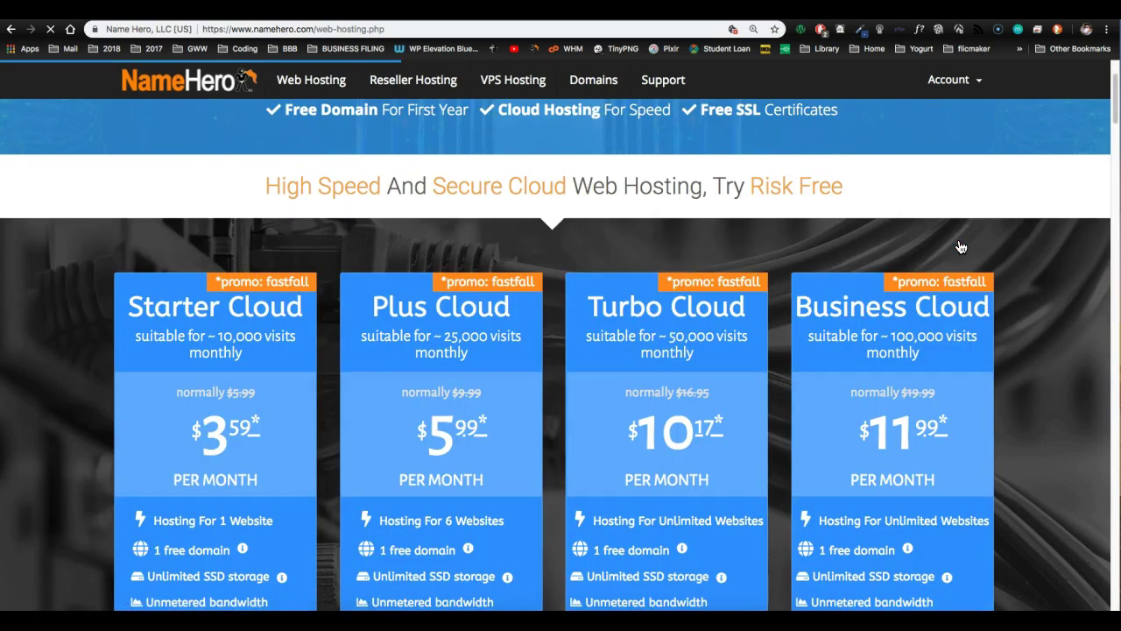
scroll(961, 247, "down", 8)
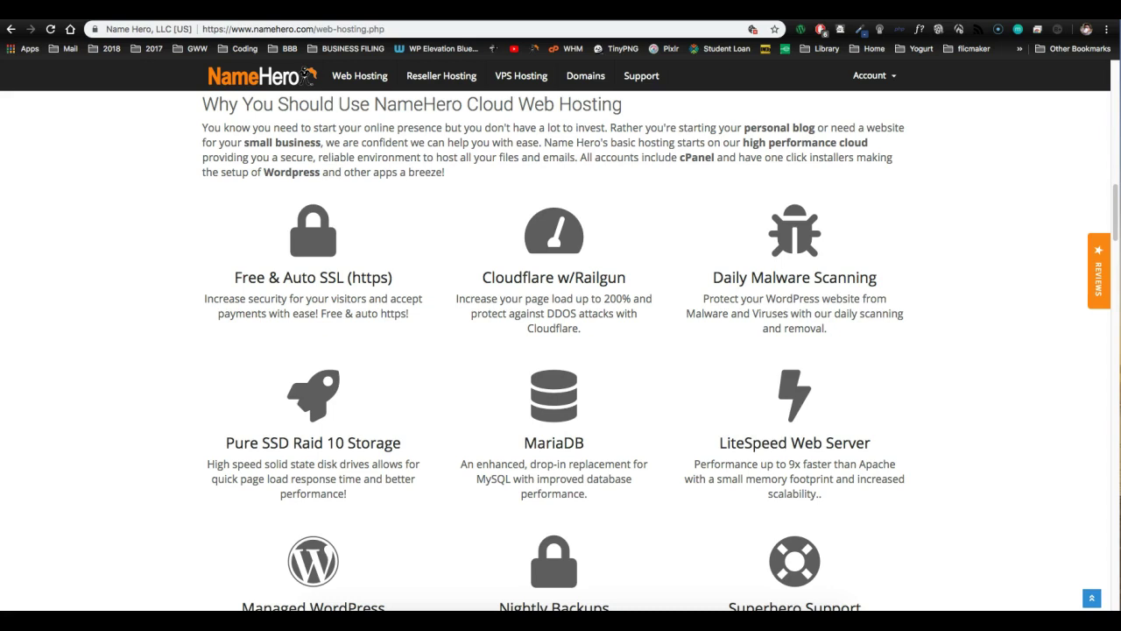
- Go to the NameHero home page and scroll to the CloudLinux, LiteSpeed and Cloudflare speed section
left_click(30, 560)
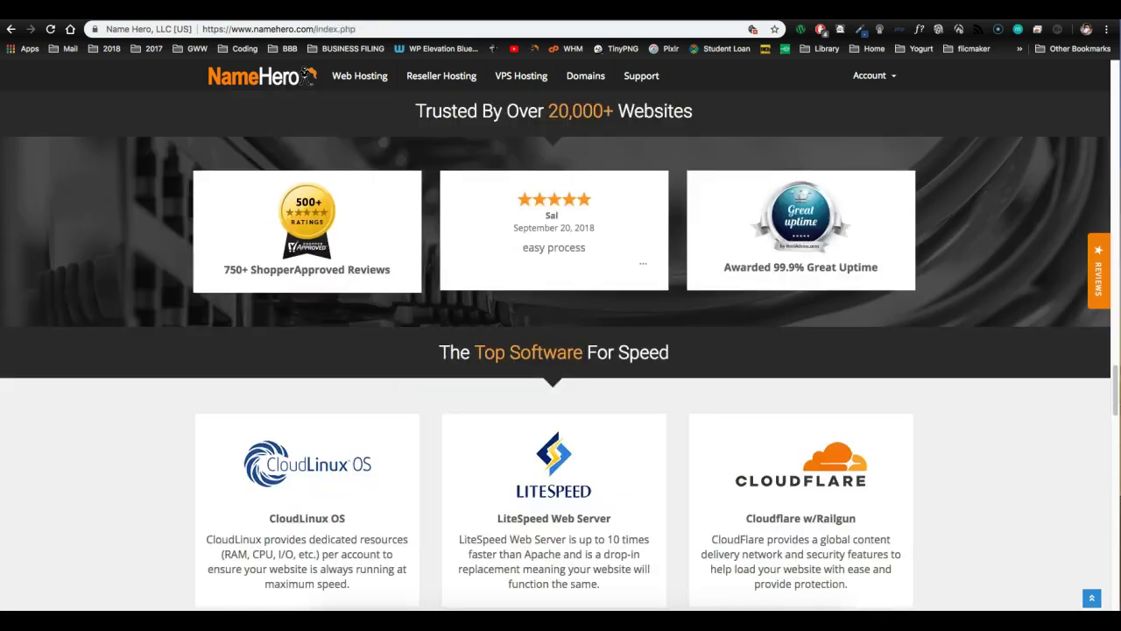
left_click(125, 181)
scroll(125, 182, "down", 1)
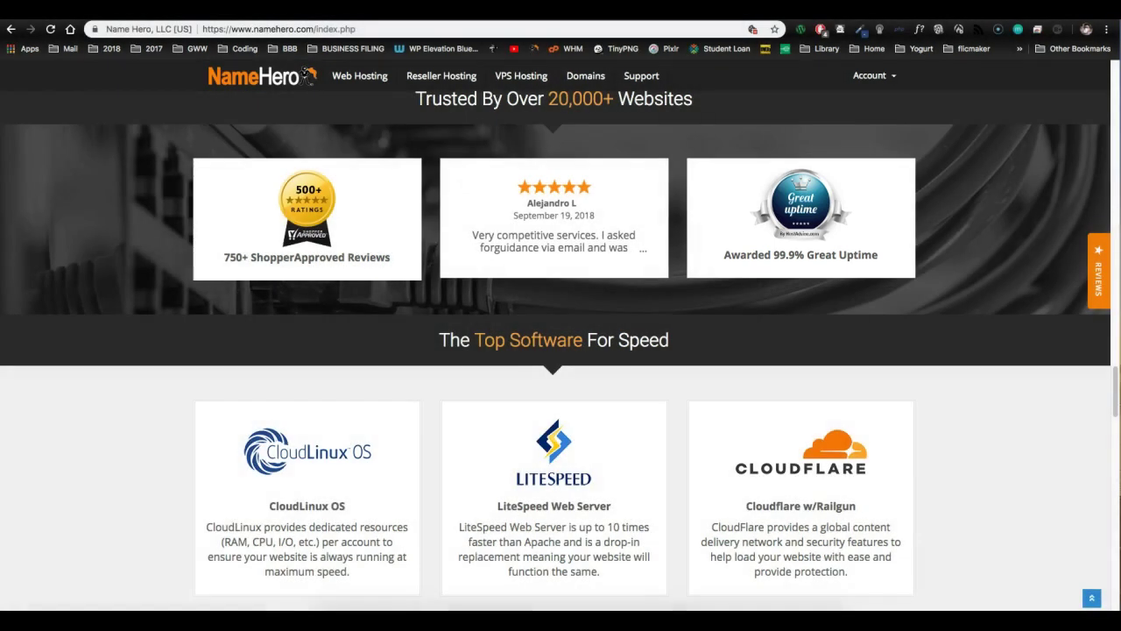
left_click(21, 490)
scroll(21, 490, "down", 1)
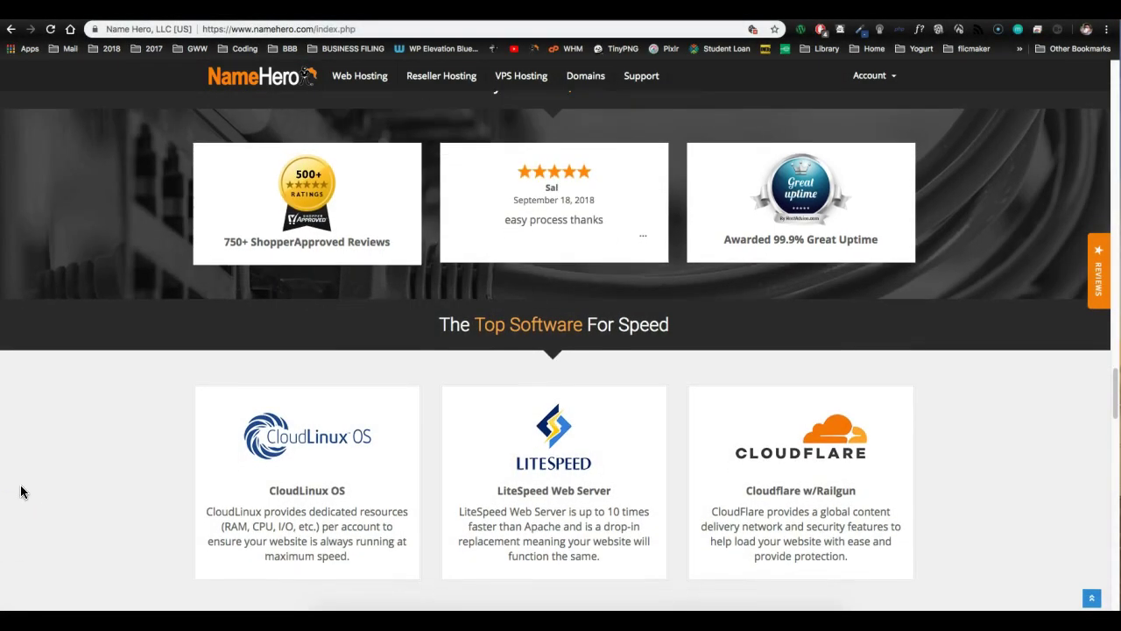
scroll(21, 491, "down", 1)
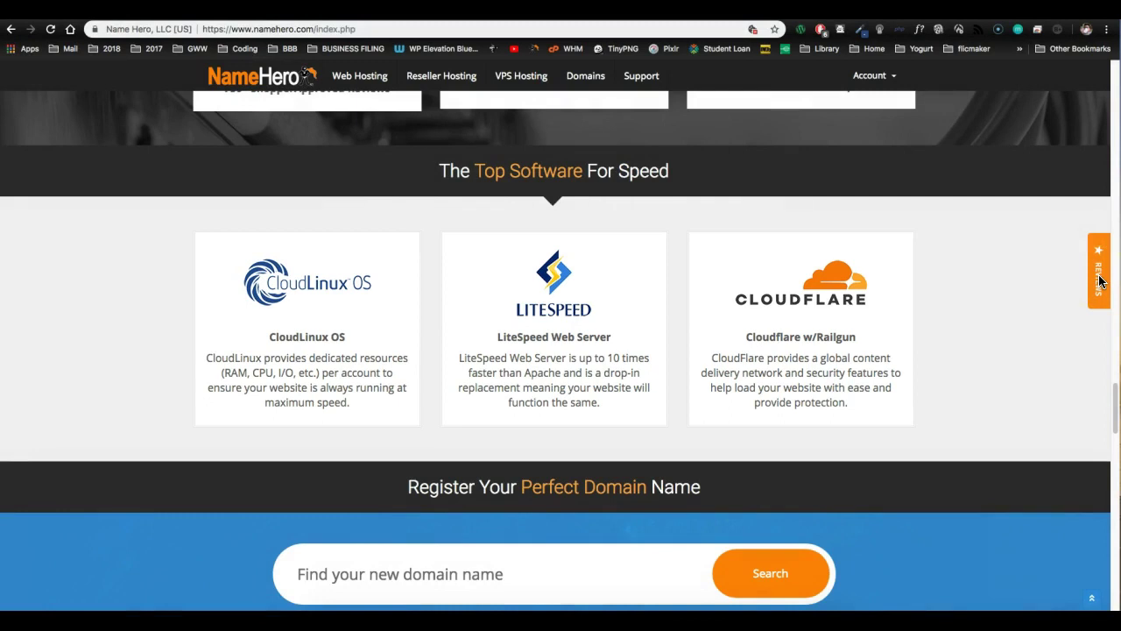
- Bring up the SiteJabber reviews panel and scroll through the 772 customer reviews
left_click(1100, 280)
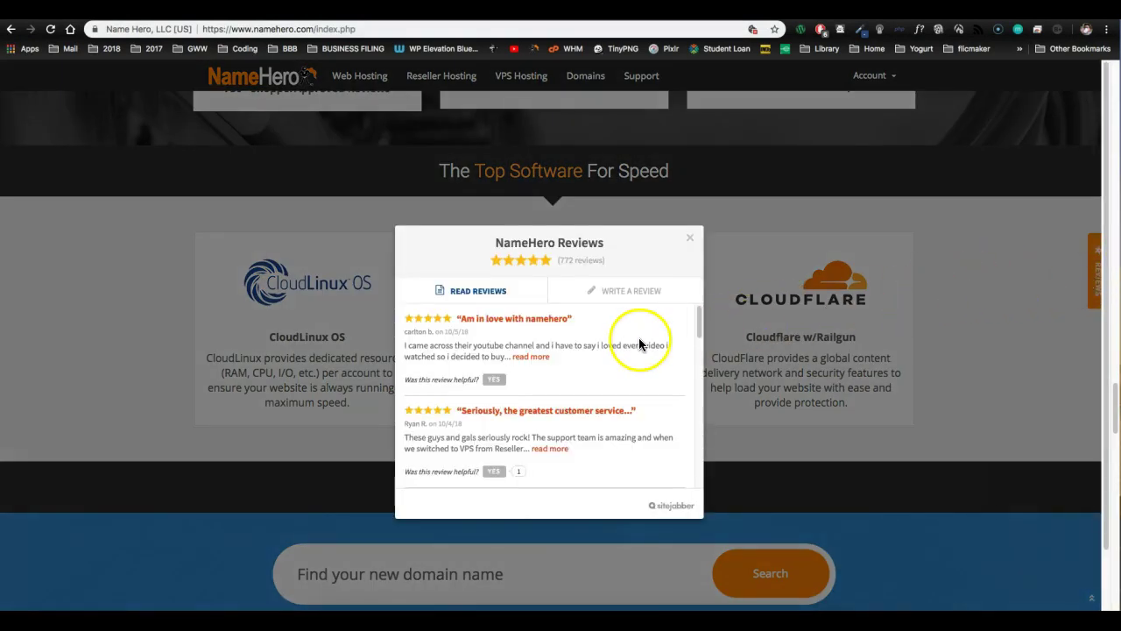
scroll(639, 344, "down", 4)
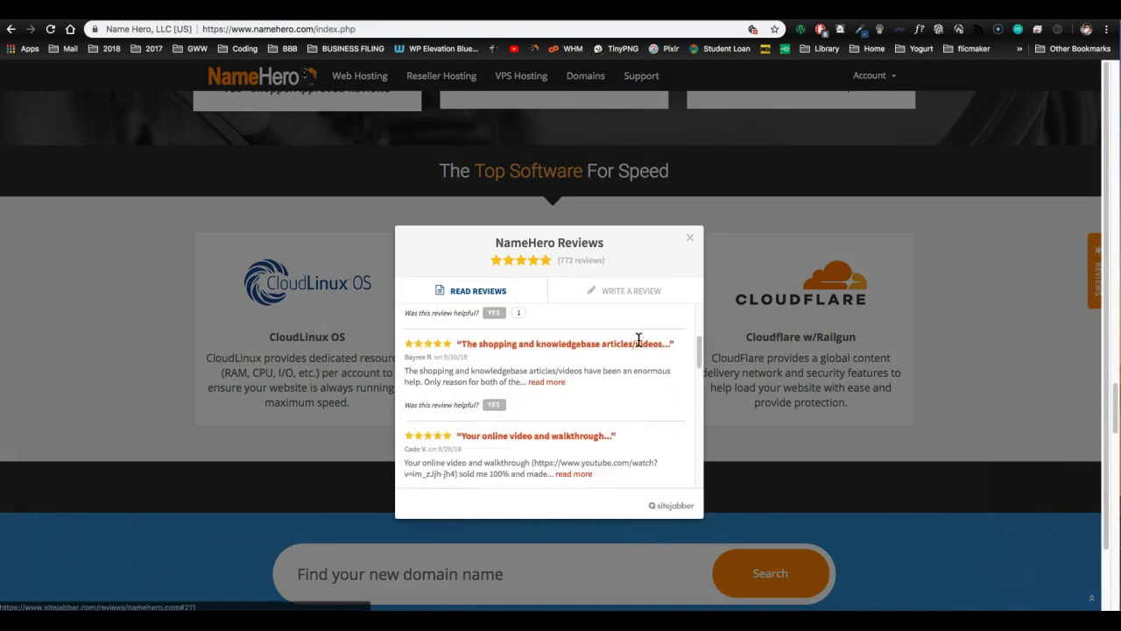
scroll(640, 340, "down", 3)
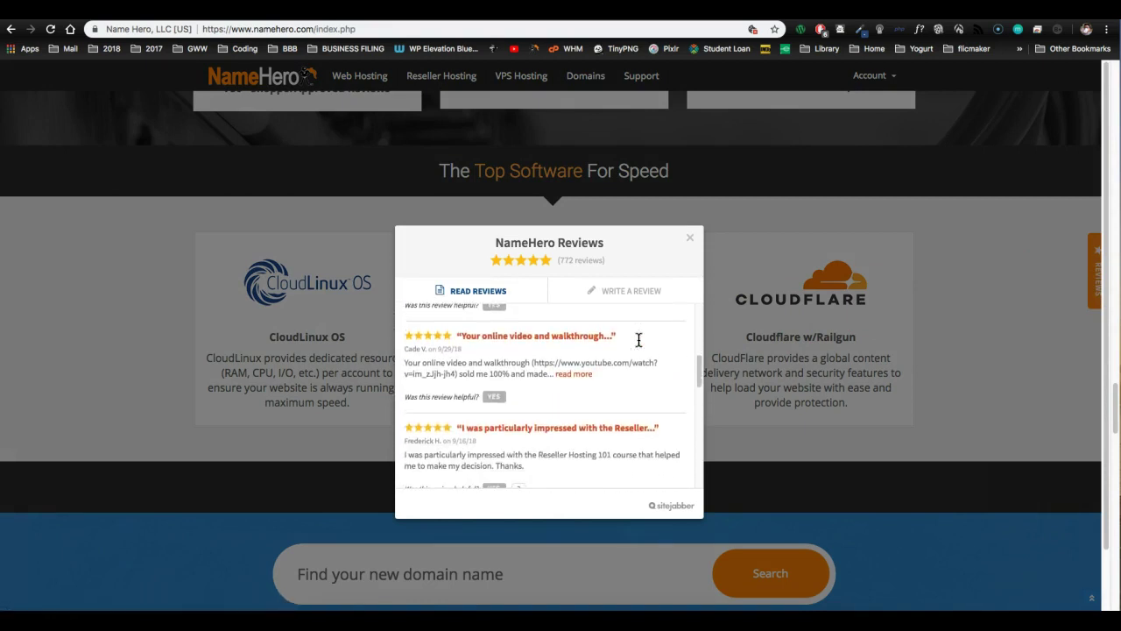
scroll(638, 341, "down", 3)
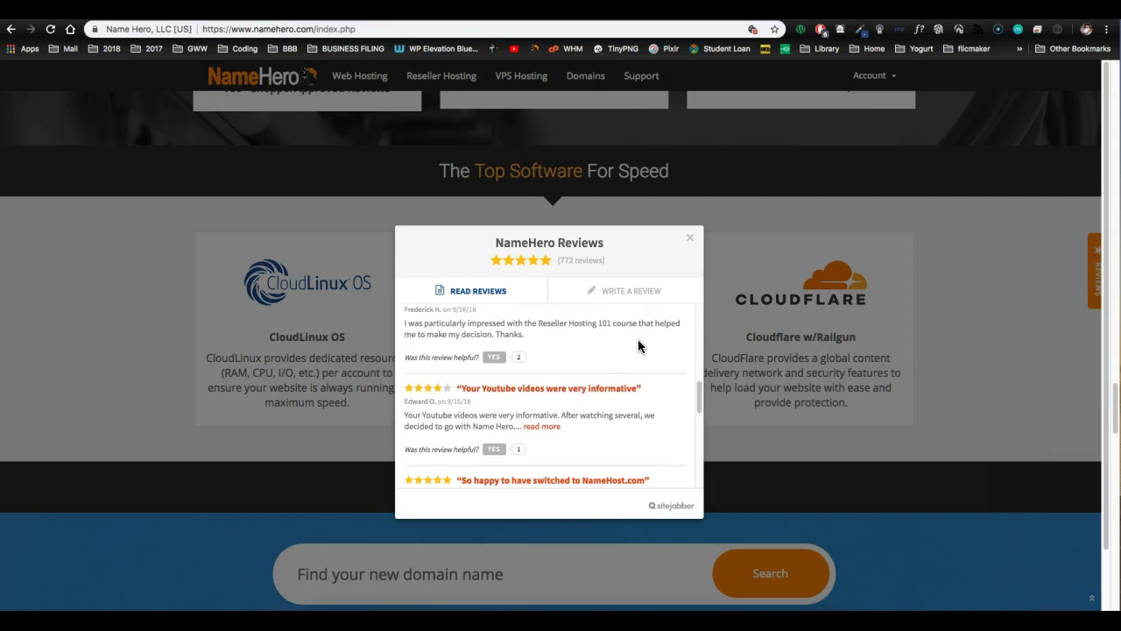
scroll(638, 346, "down", 2)
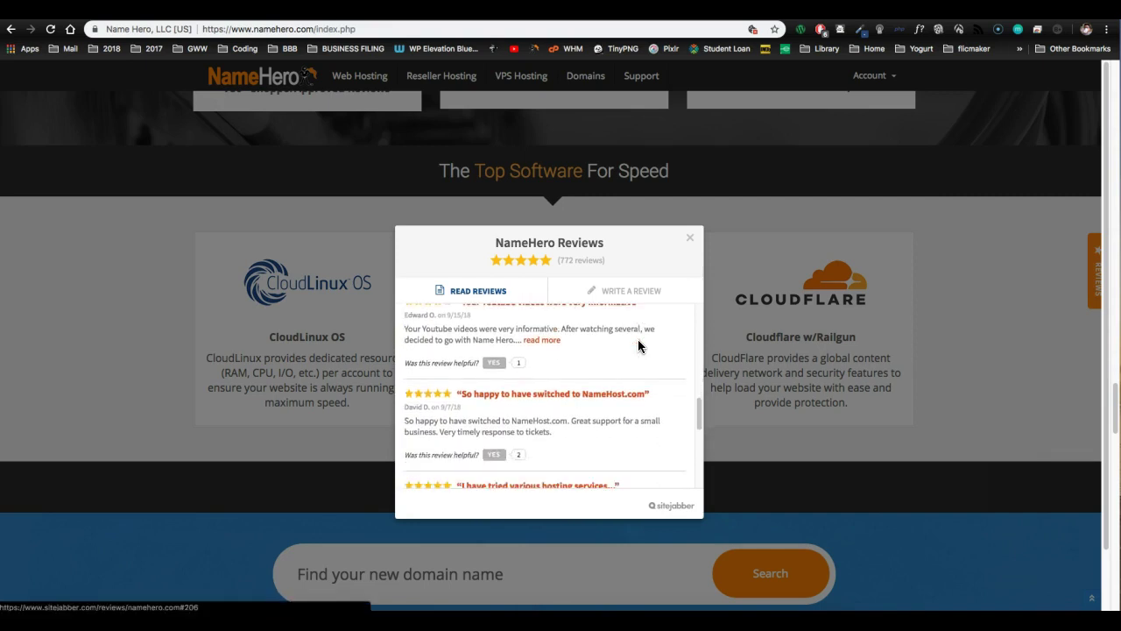
scroll(637, 346, "down", 3)
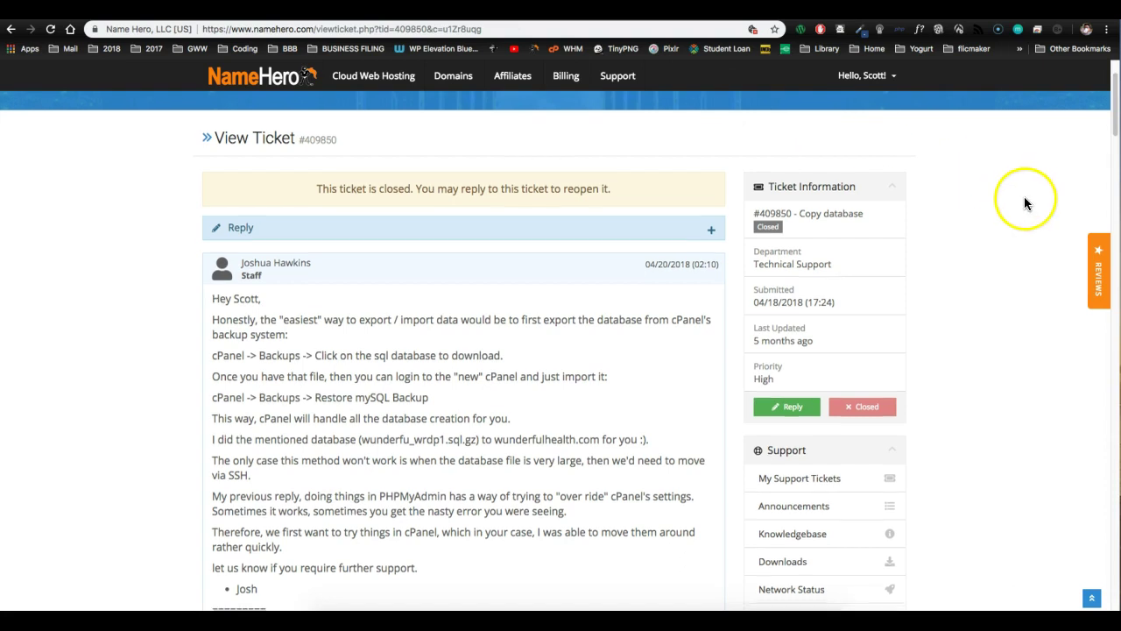
- Scroll down to the Fast Fall Sale plans: Web $3.59, Reseller $10.37, VPS $27.97
scroll(1027, 203, "down", 3)
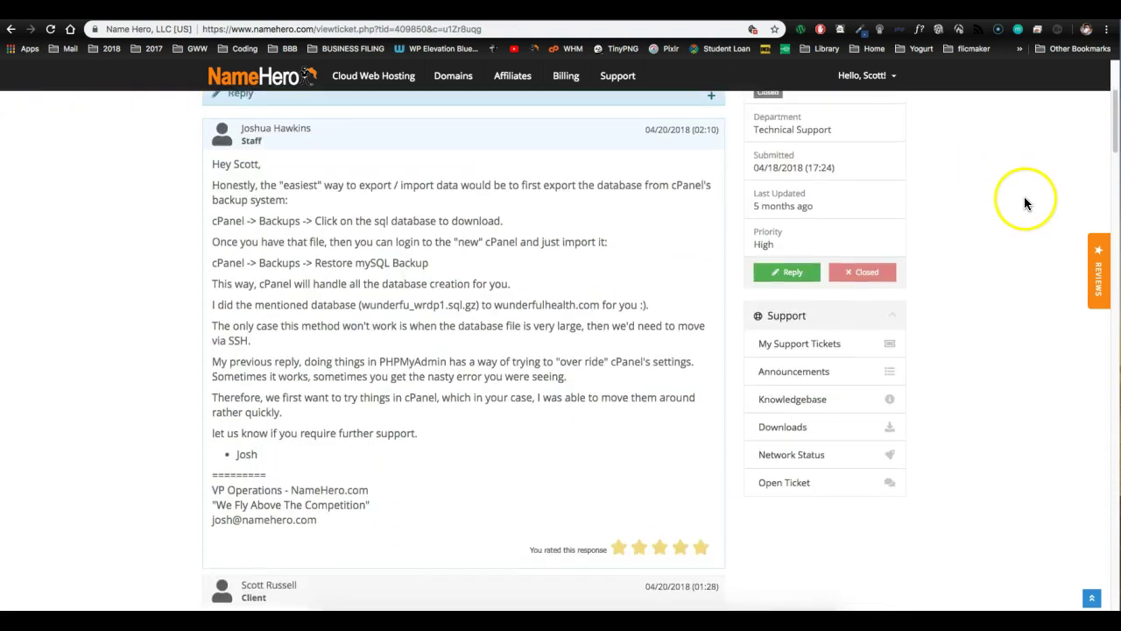
scroll(1024, 197, "down", 5)
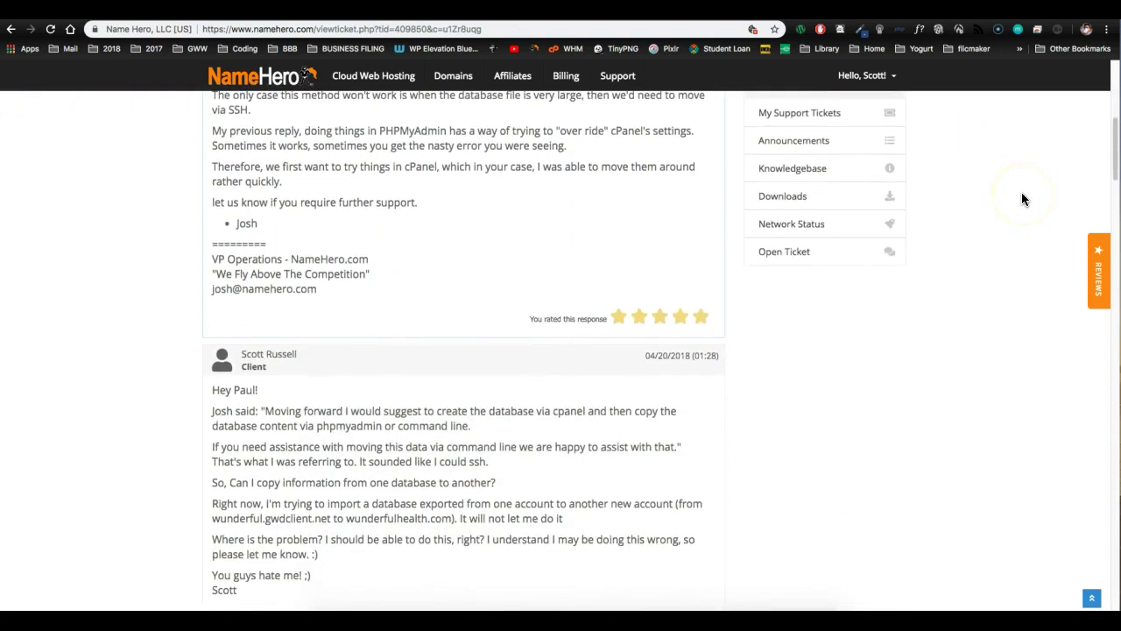
scroll(1022, 199, "down", 5)
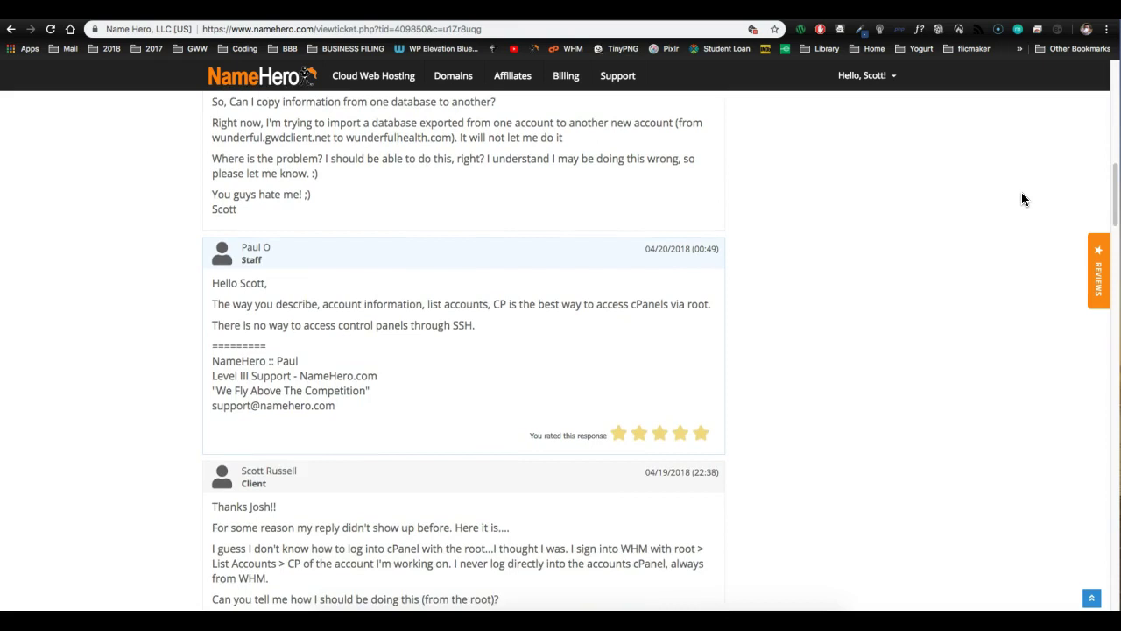
scroll(1022, 198, "down", 4)
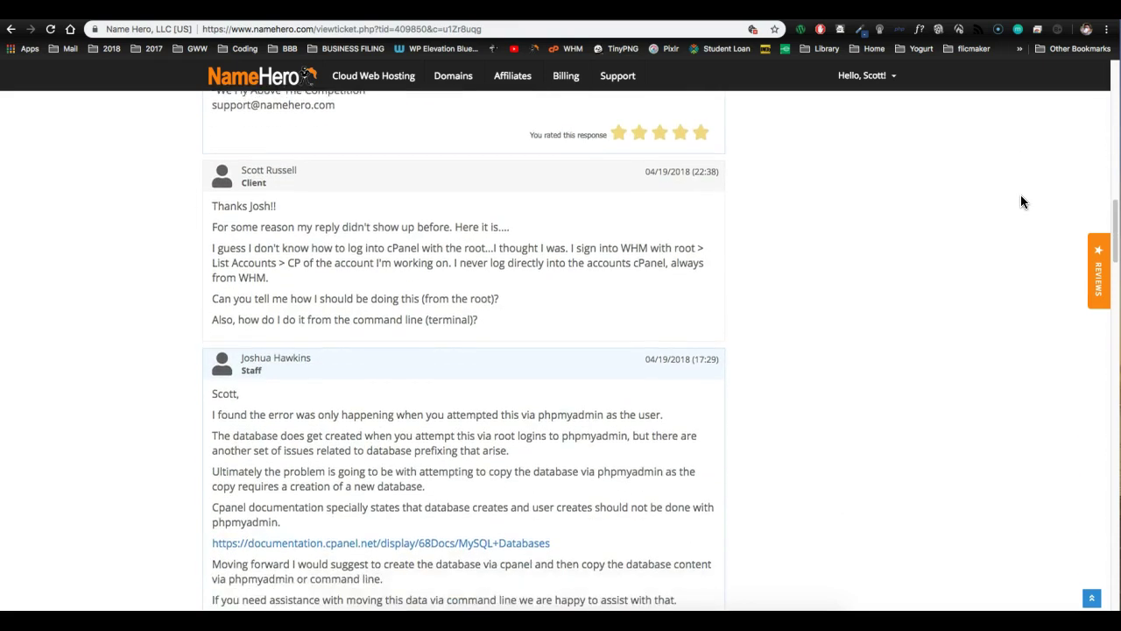
scroll(1020, 202, "down", 4)
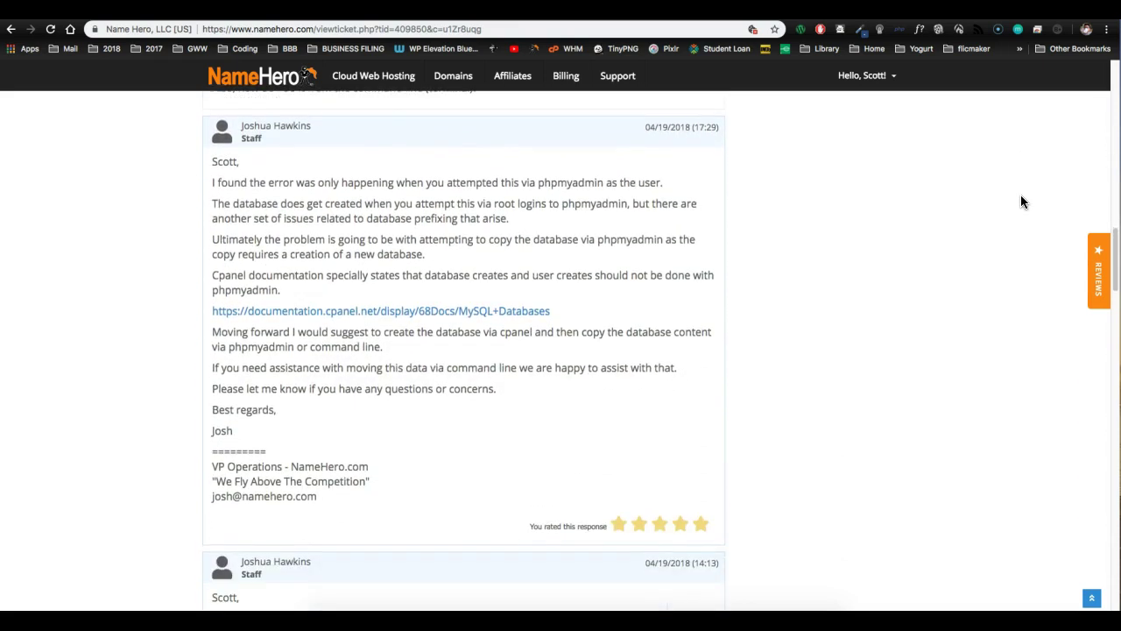
scroll(1021, 202, "down", 5)
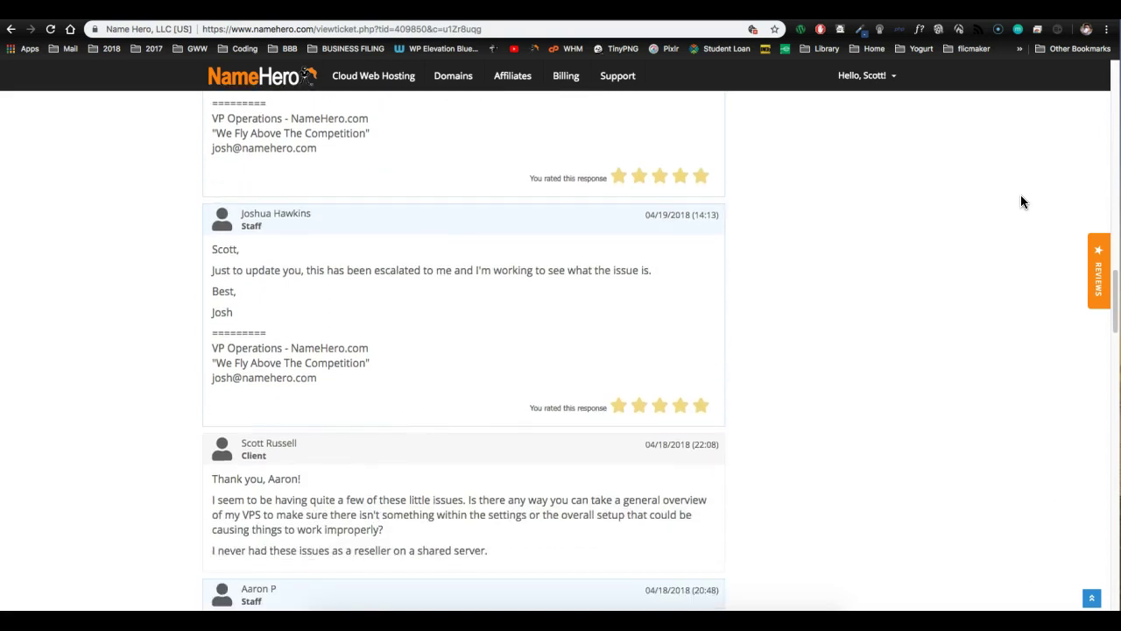
scroll(1021, 202, "down", 10)
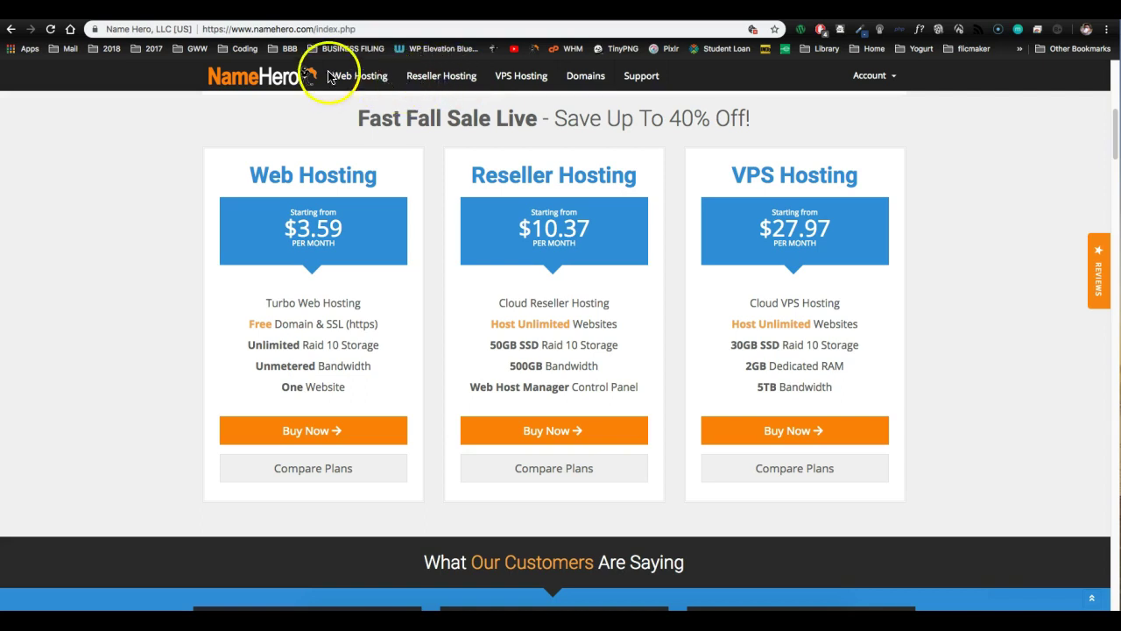
- Browse the Reseller Hosting page's Startup, Corporate and Entrepreneur plan cards
left_click(361, 79)
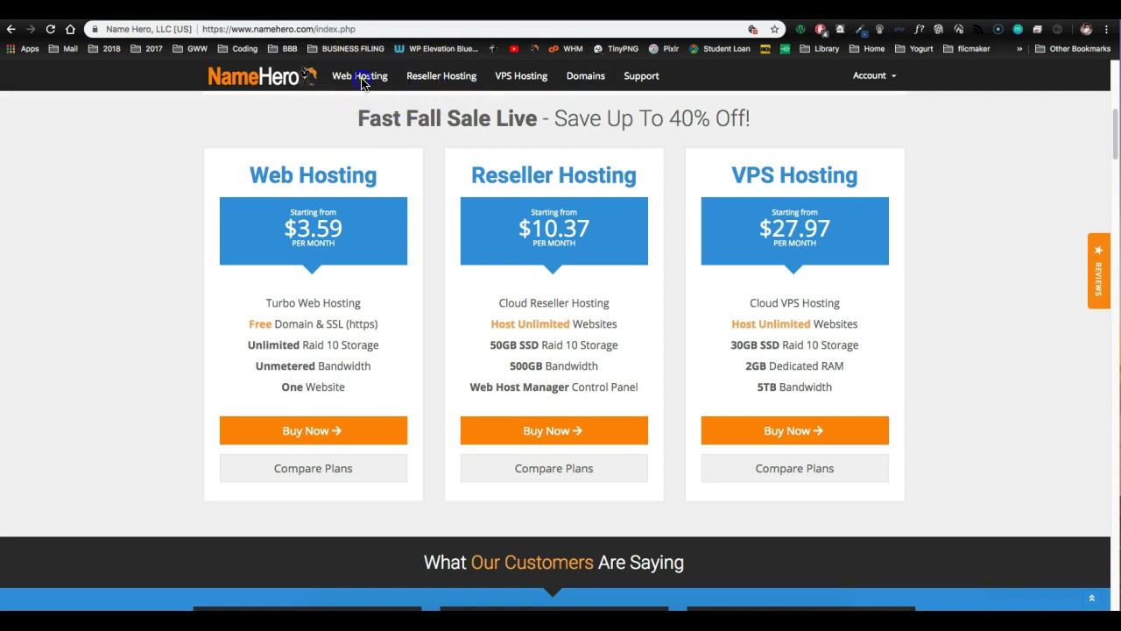
left_click(443, 79)
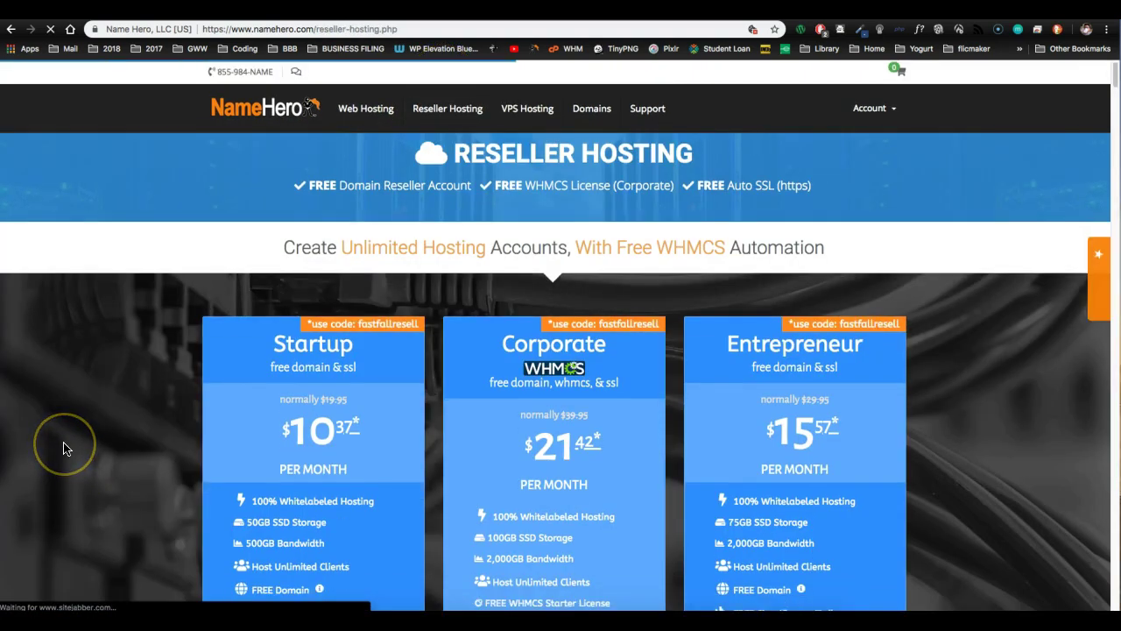
scroll(63, 447, "down", 1)
scroll(63, 448, "down", 2)
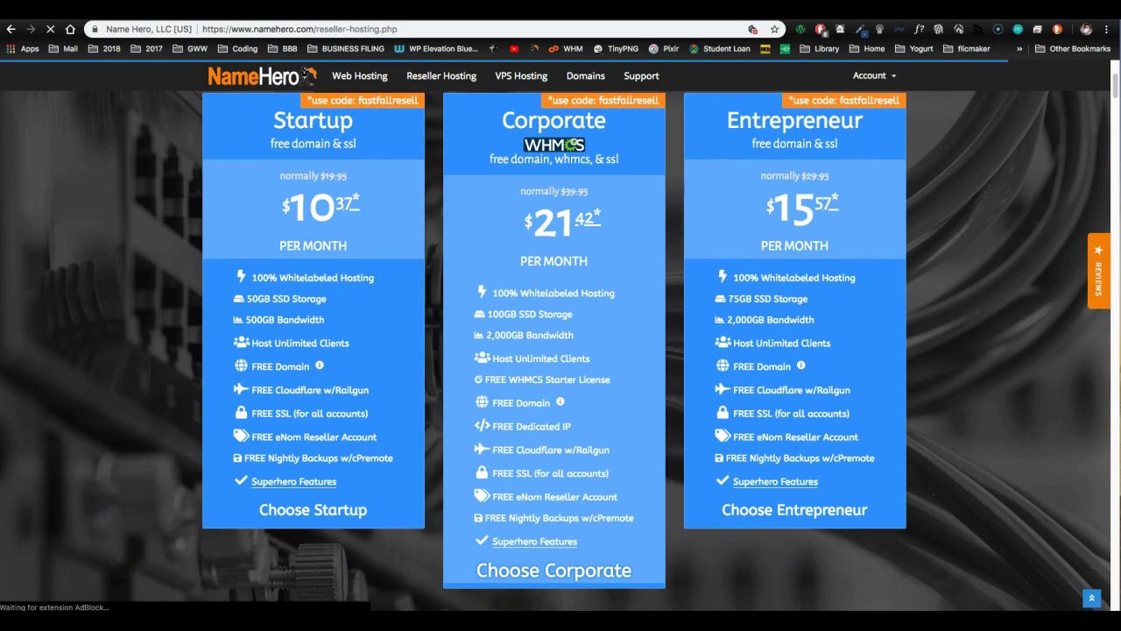
scroll(1044, 206, "up", 3)
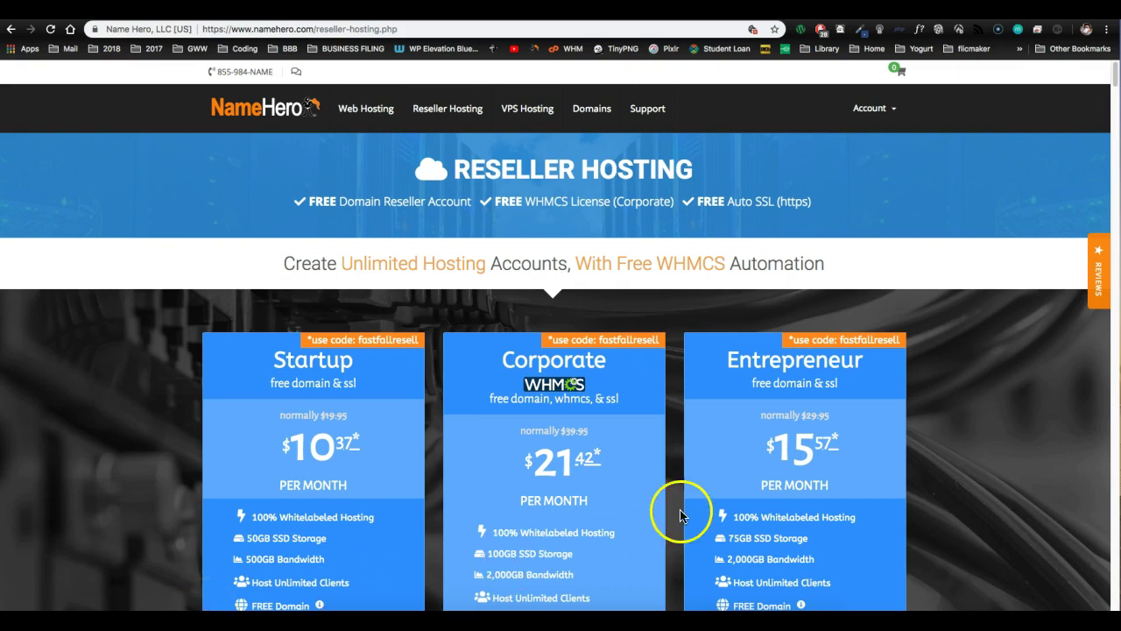
- Scroll to the Corporate reseller plan's features: 100GB SSD, 2,000GB bandwidth, dedicated IP
scroll(947, 458, "down", 4)
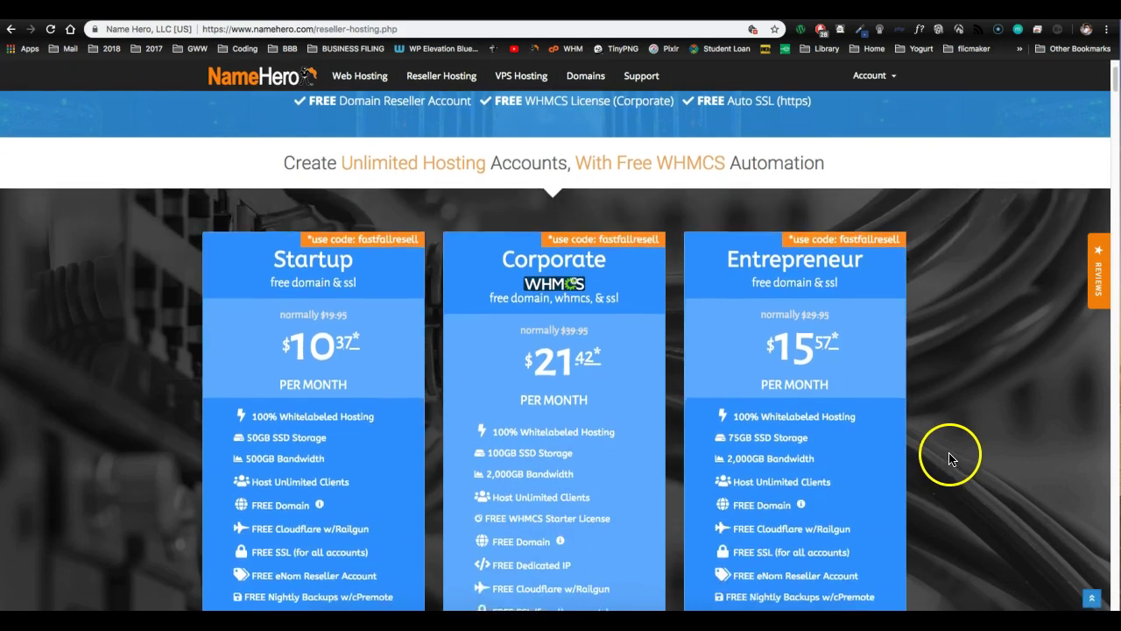
scroll(952, 458, "down", 2)
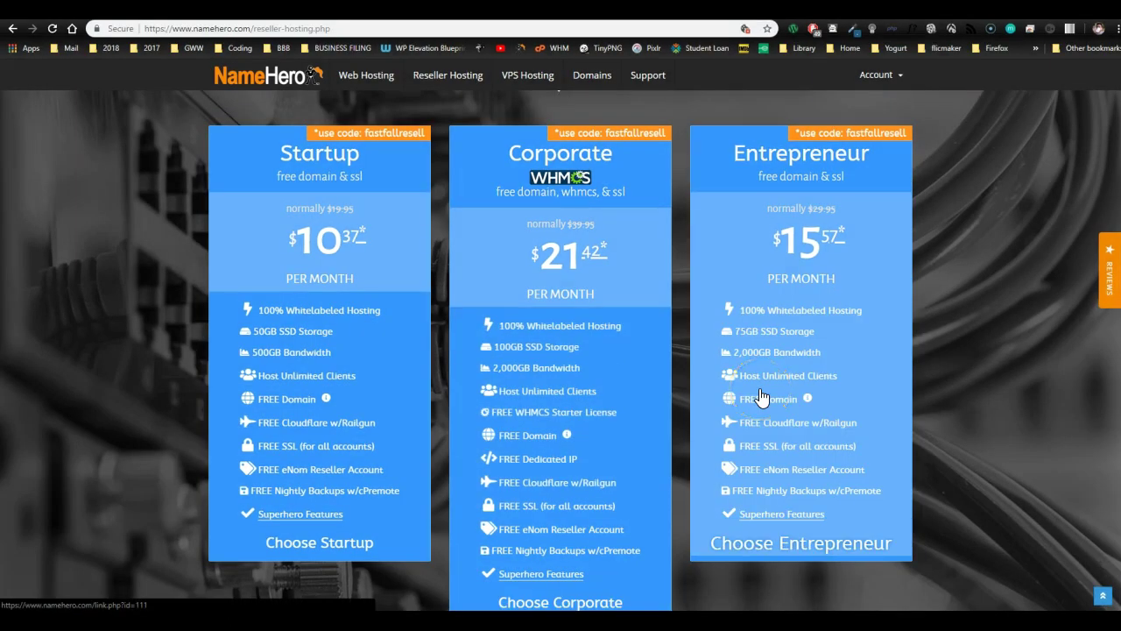
scroll(618, 350, "down", 1)
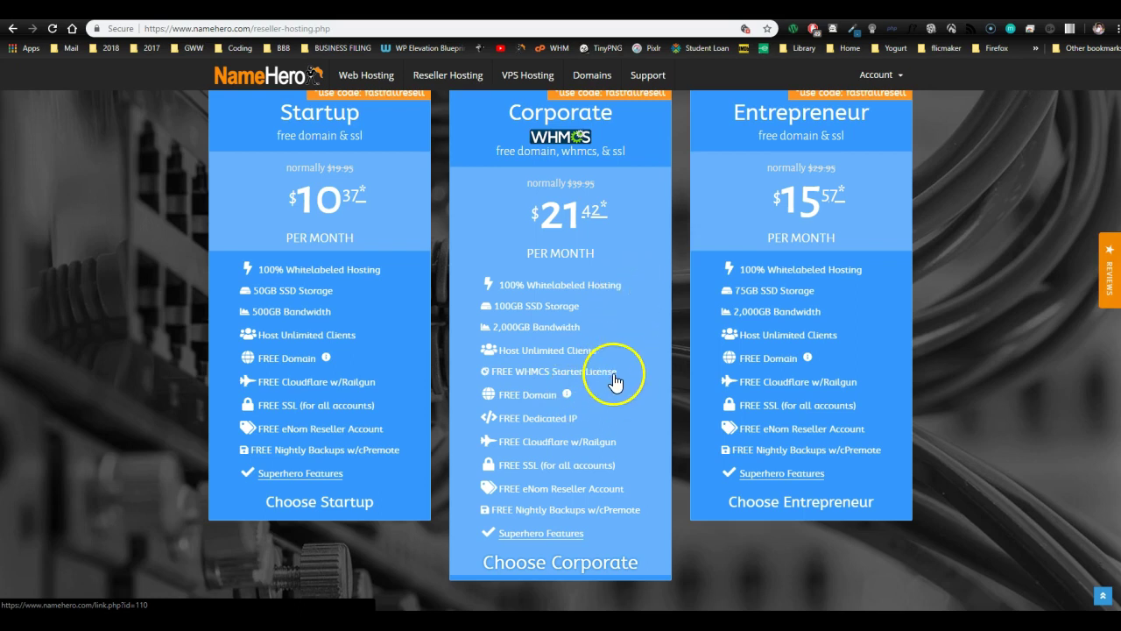
- Choose the Corporate plan and use the existing domain hoststinger.com for the order
left_click(558, 561)
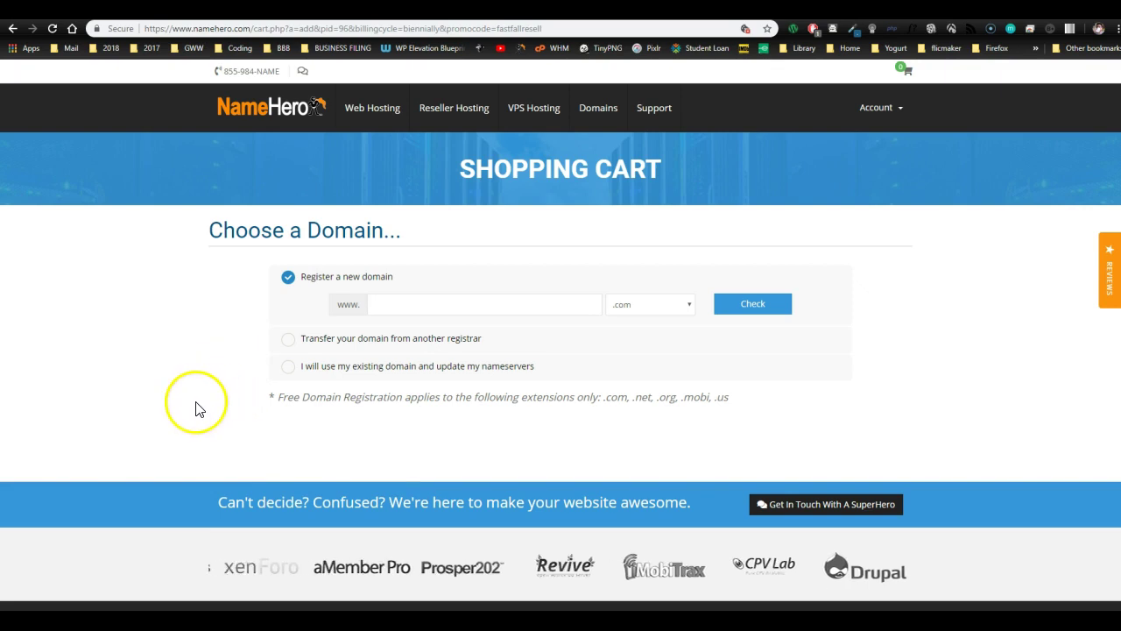
left_click(289, 369)
left_click(419, 359)
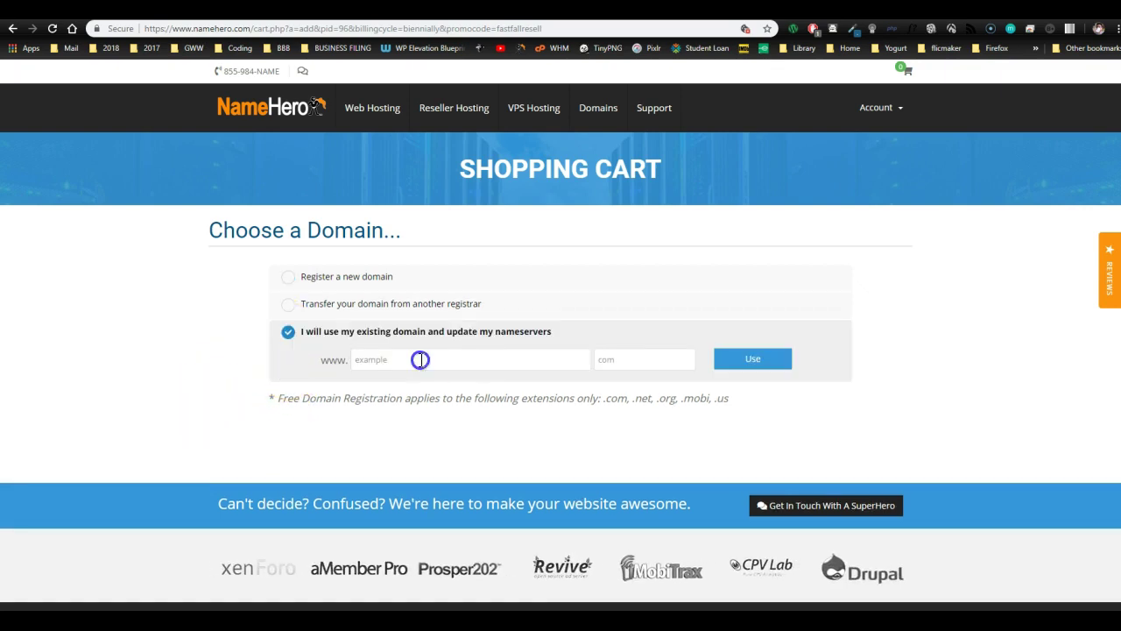
left_click(421, 359)
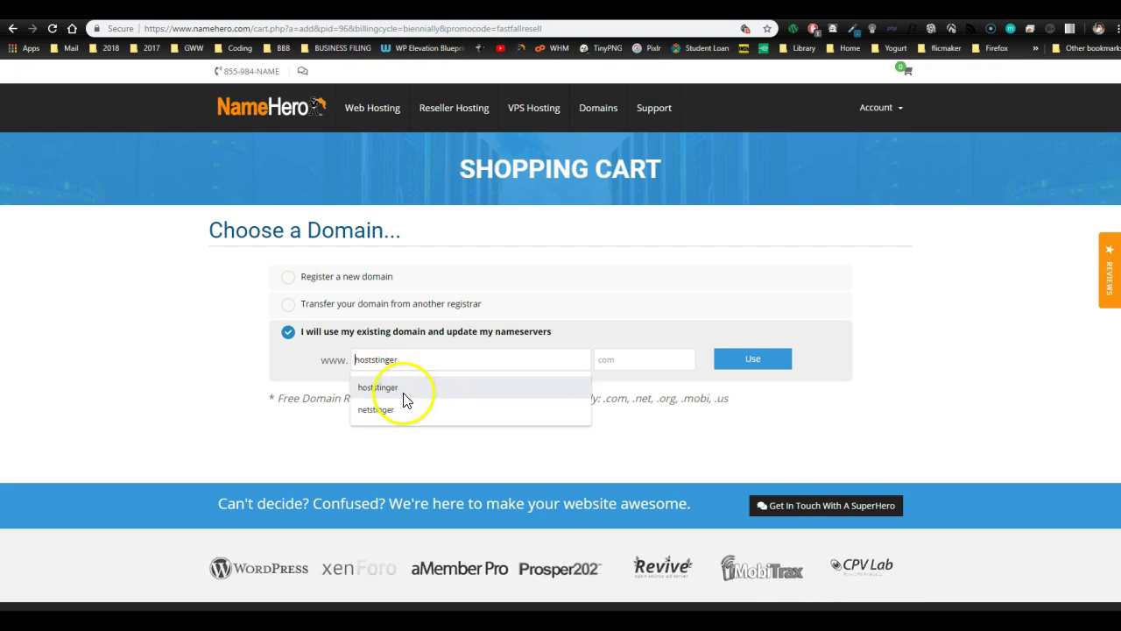
left_click(398, 389)
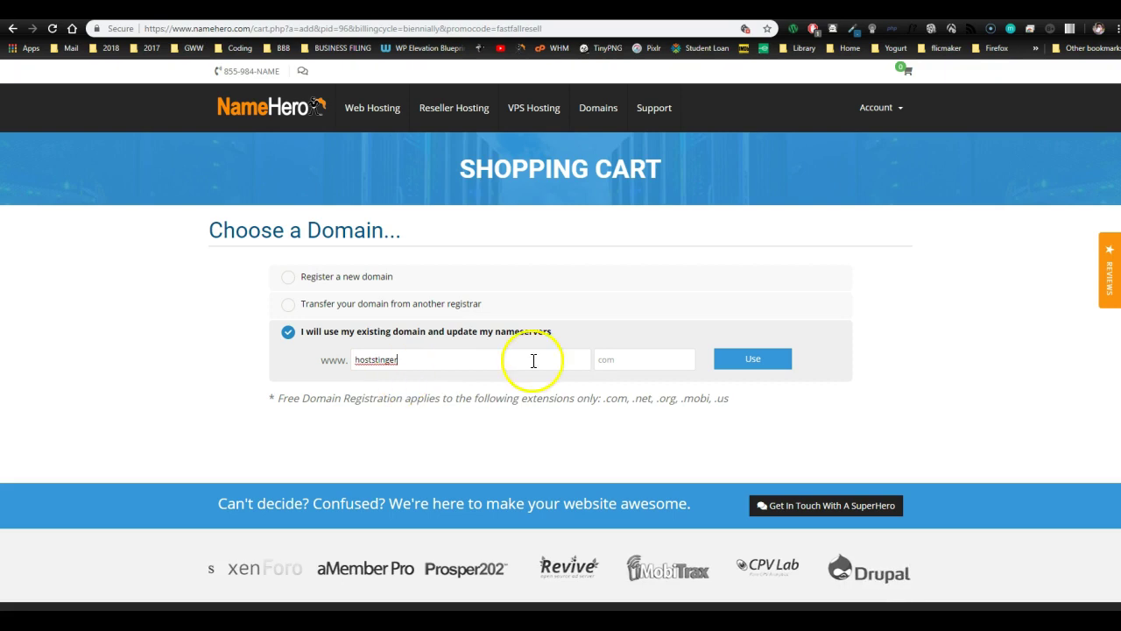
left_click(635, 362)
type(".com")
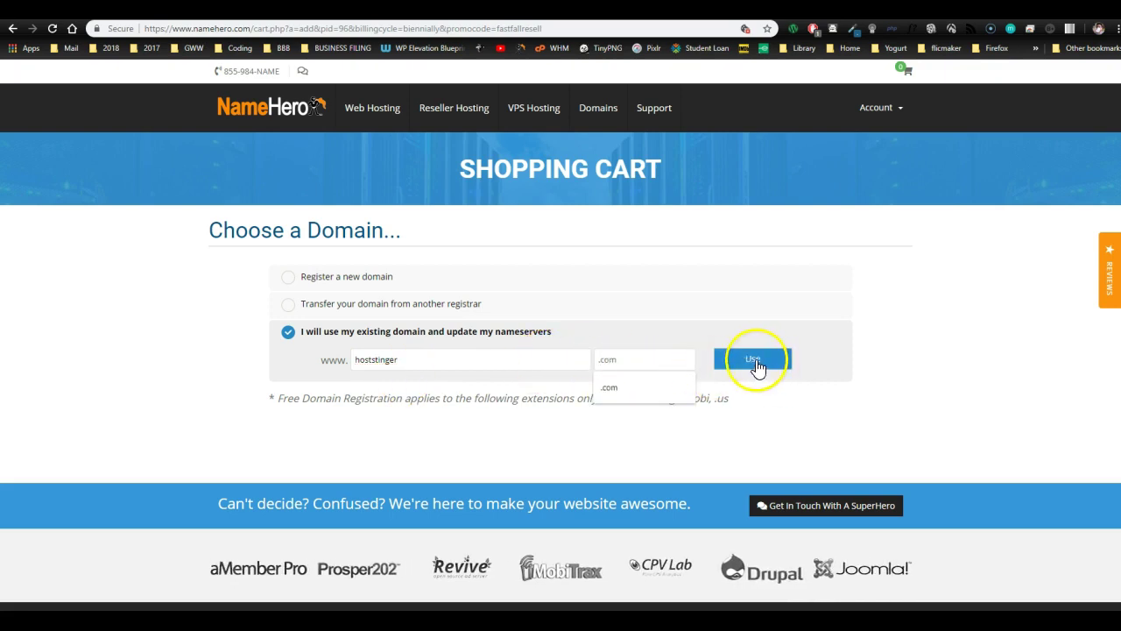
left_click(755, 361)
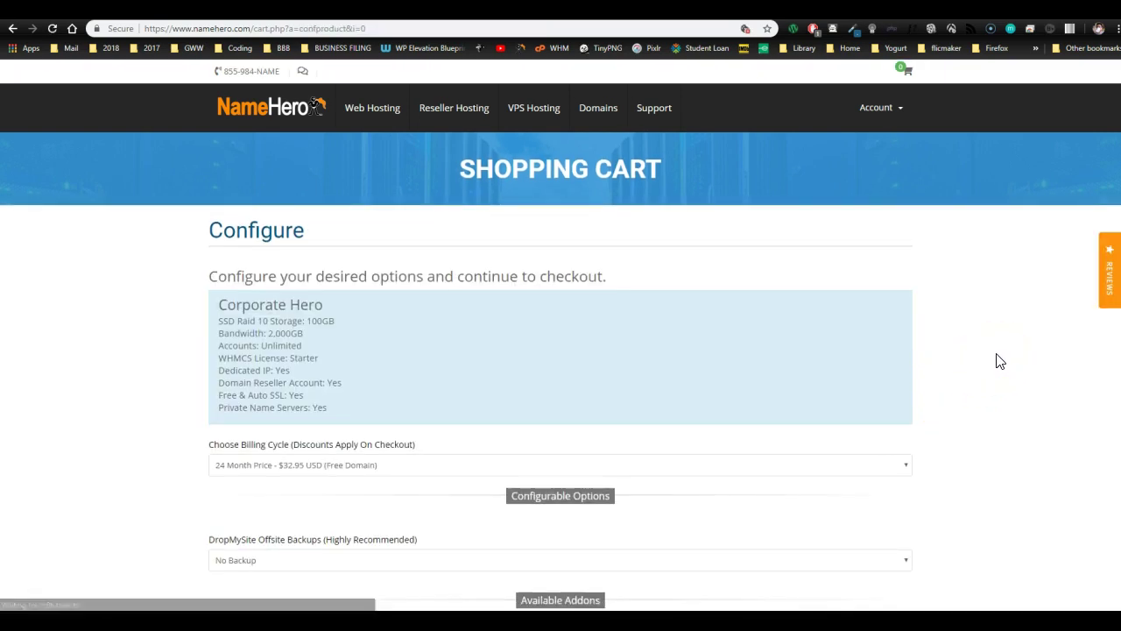
- Change the Corporate Hero billing cycle to 1 Month
scroll(663, 288, "down", 2)
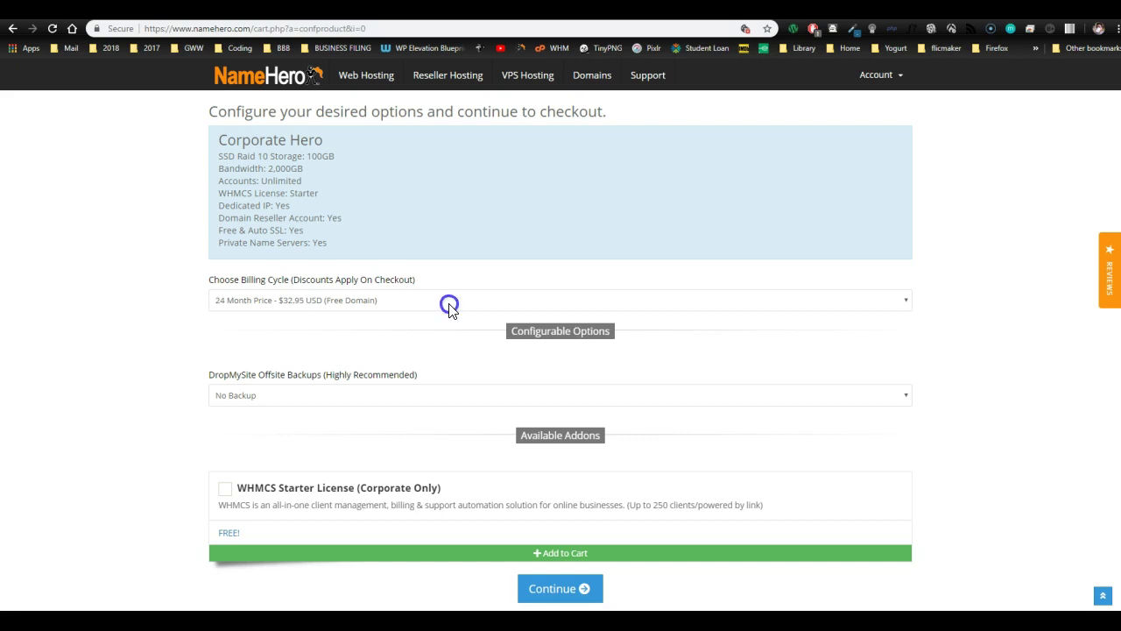
left_click(449, 305)
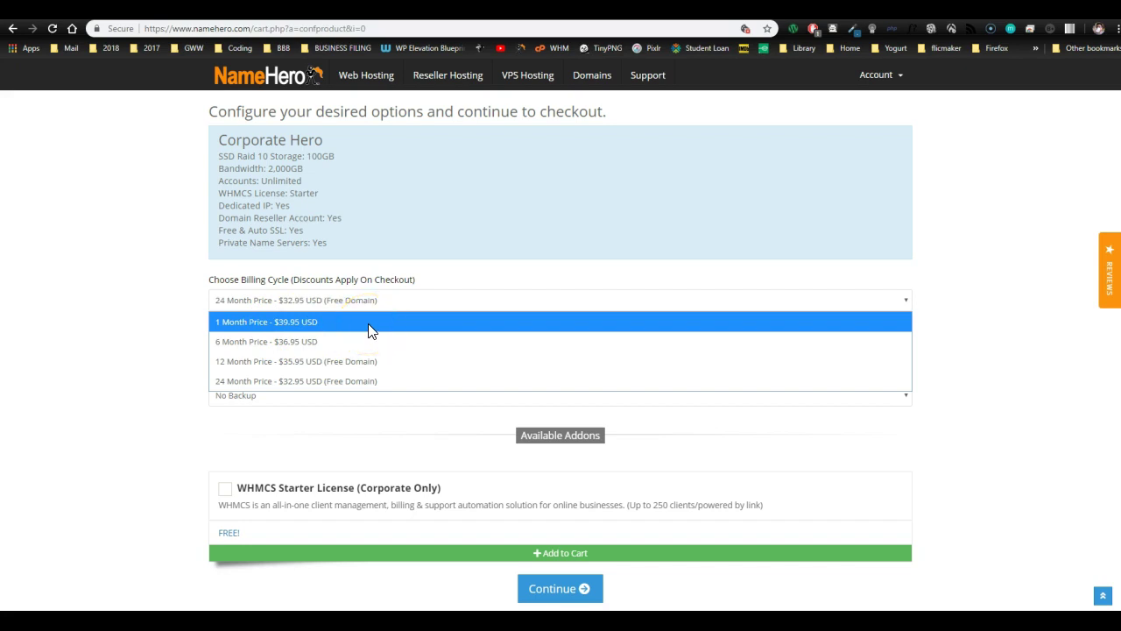
left_click(361, 334)
mouse_move(362, 333)
left_mouse_down()
mouse_move(290, 322)
mouse_move(396, 321)
left_mouse_up()
mouse_move(366, 330)
left_mouse_down()
mouse_move(357, 324)
mouse_move(409, 326)
mouse_move(348, 331)
left_mouse_up()
left_click(360, 321)
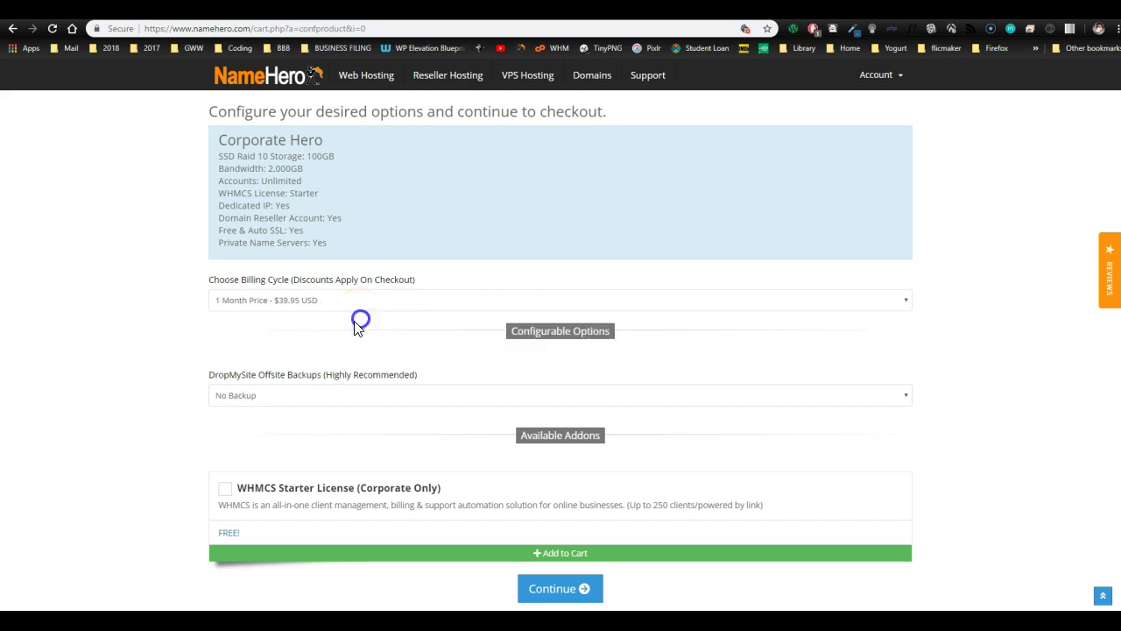
- Add 5GB DropMySite backups and the free WHMCS Starter License, then proceed to Review & Checkout
left_click(358, 399)
left_click_drag(300, 446, 241, 436)
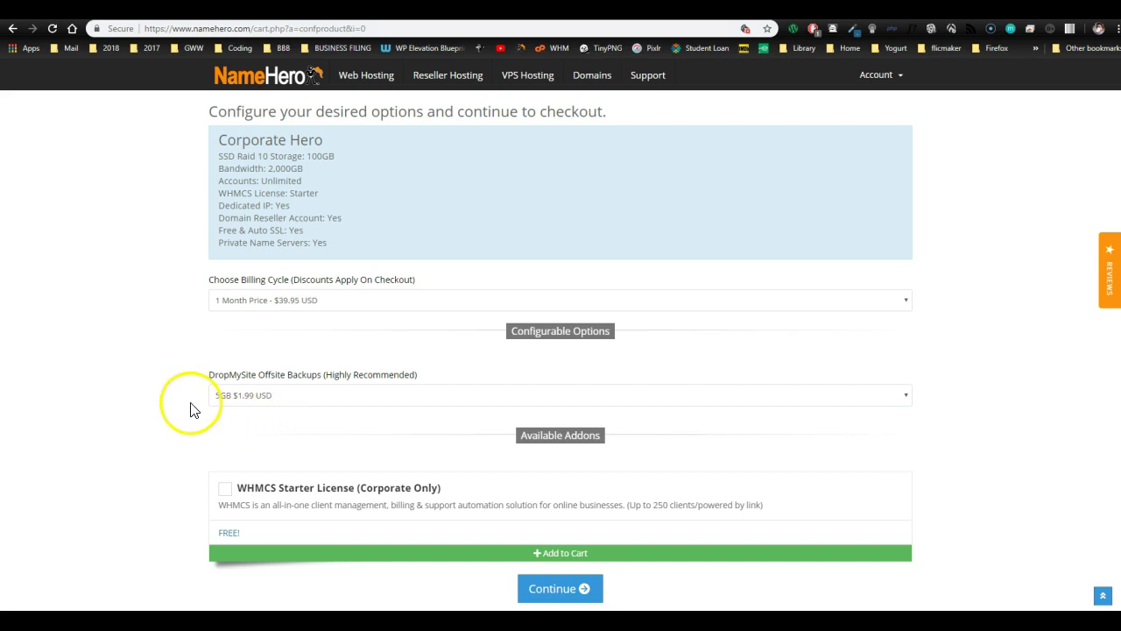
scroll(175, 426, "down", 2)
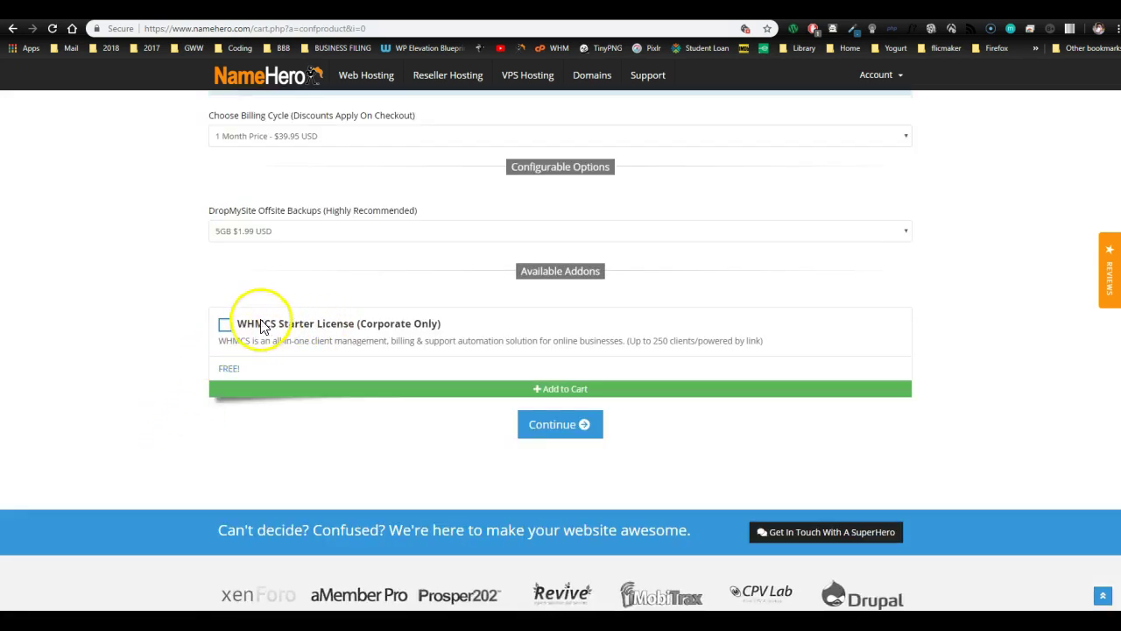
left_click(225, 326)
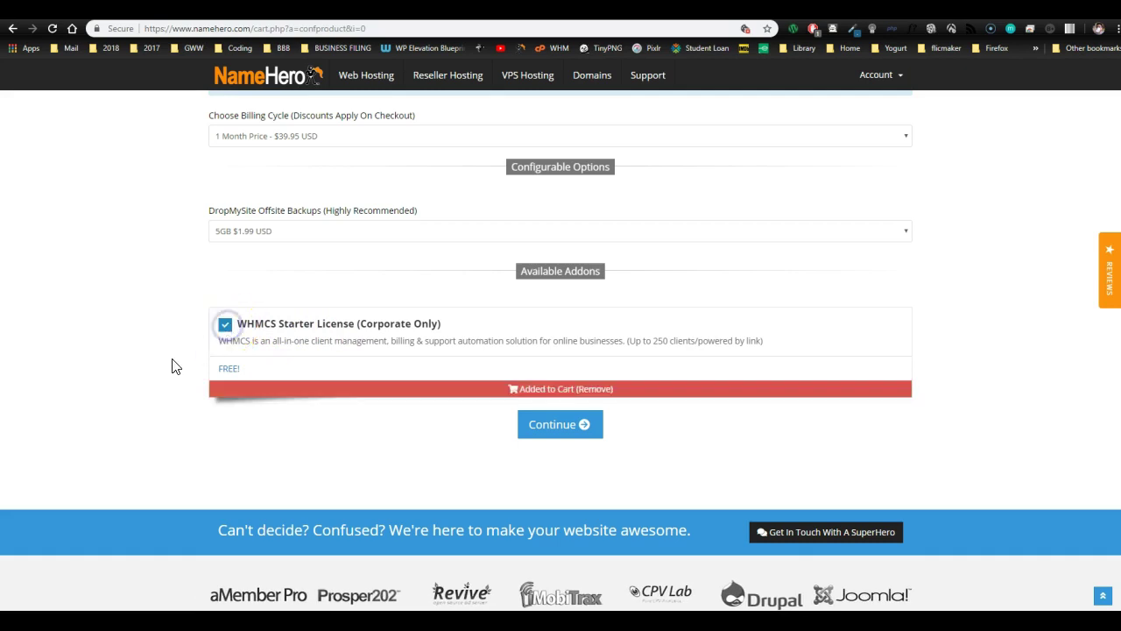
left_click(555, 426)
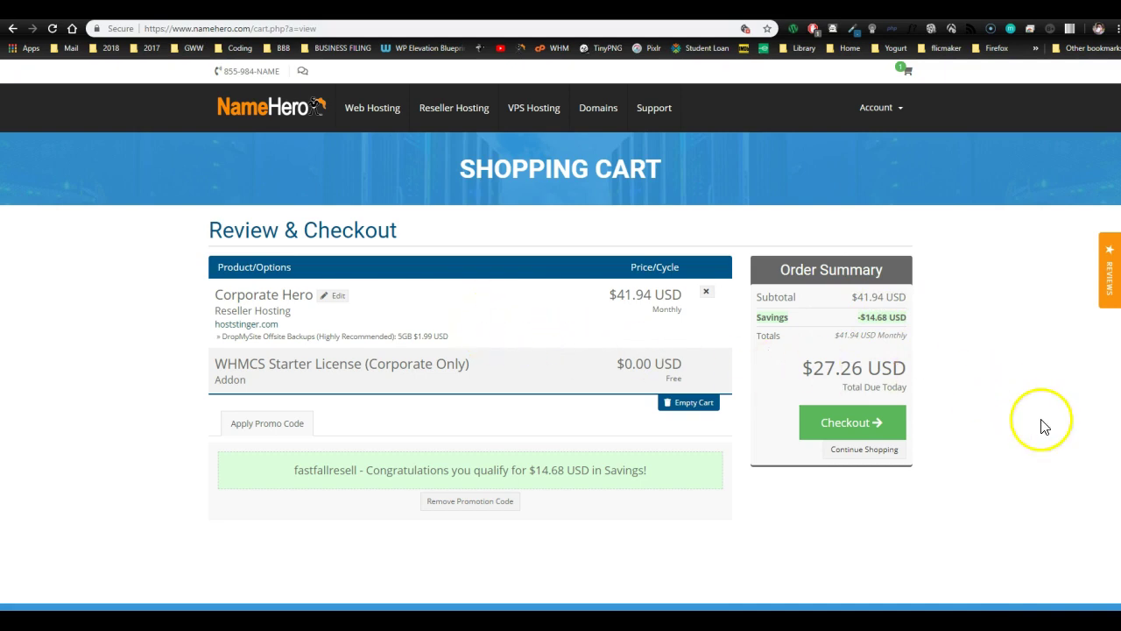
- Proceed to checkout and scroll through the order form
left_click(867, 425)
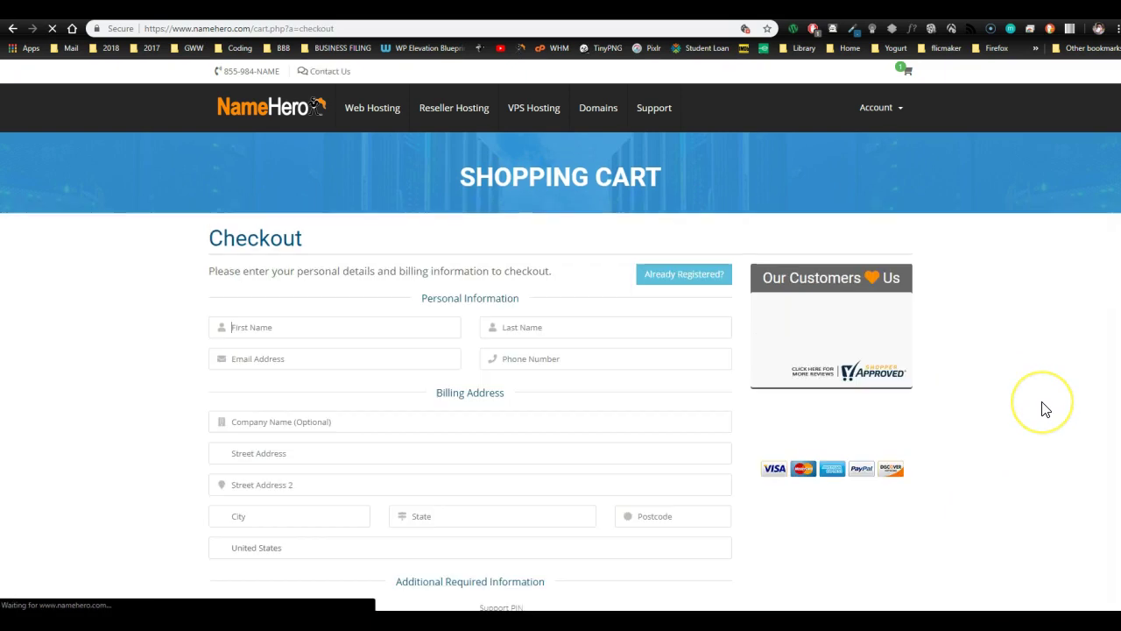
scroll(1043, 408, "down", 4)
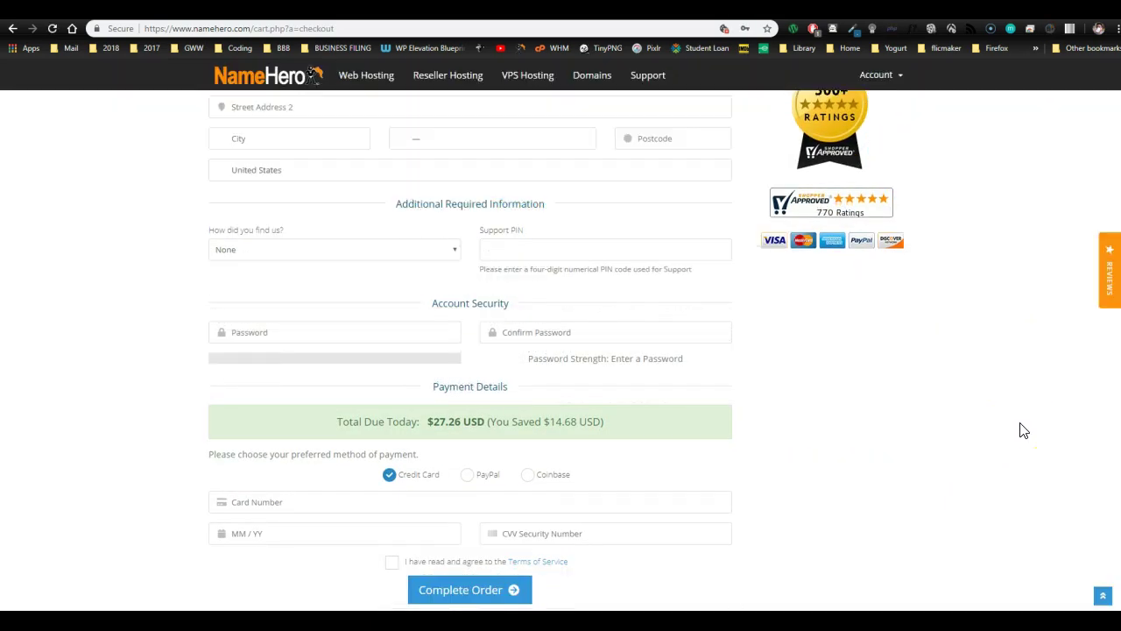
scroll(1024, 431, "down", 1)
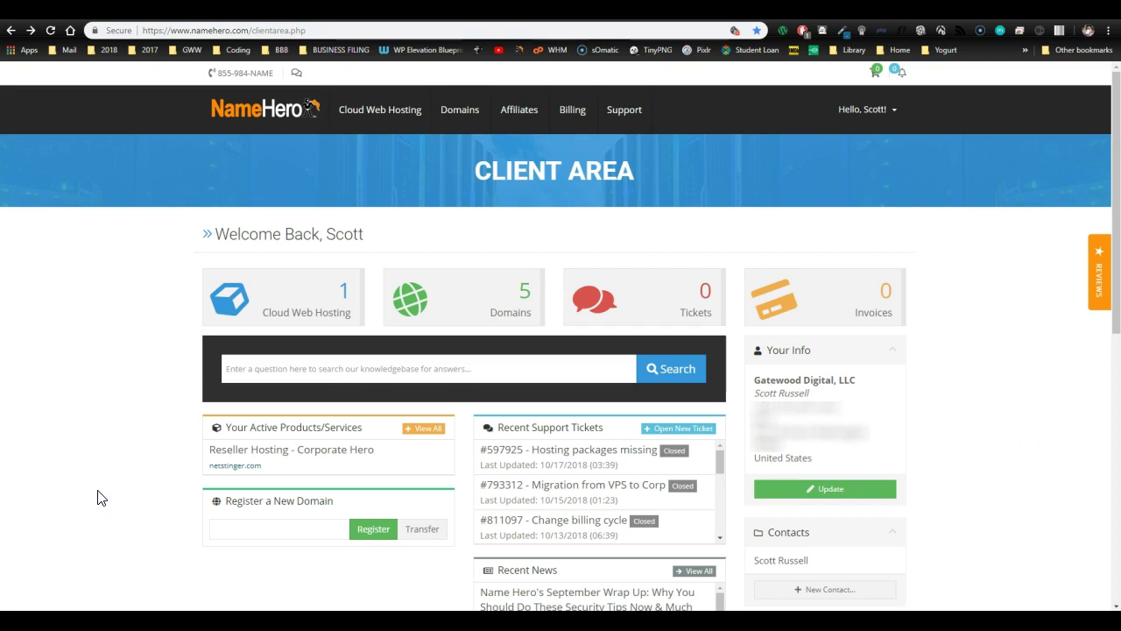
- Find Corporate Hero under My Products & Services and open its service details
left_click(88, 500)
left_click(111, 427)
left_click(109, 437)
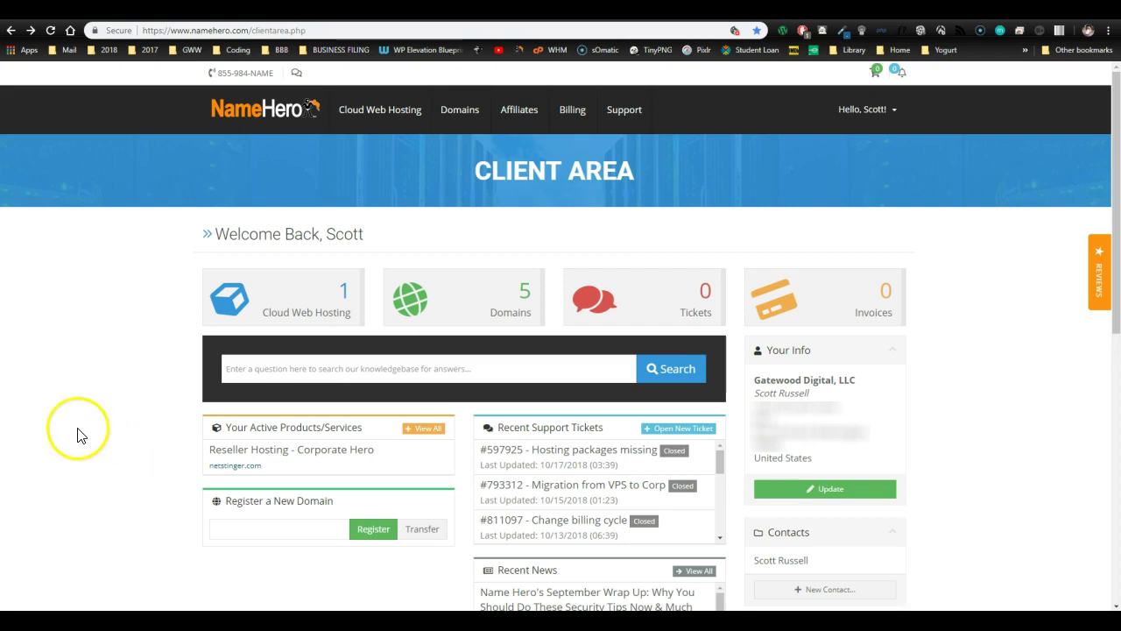
left_click(309, 298)
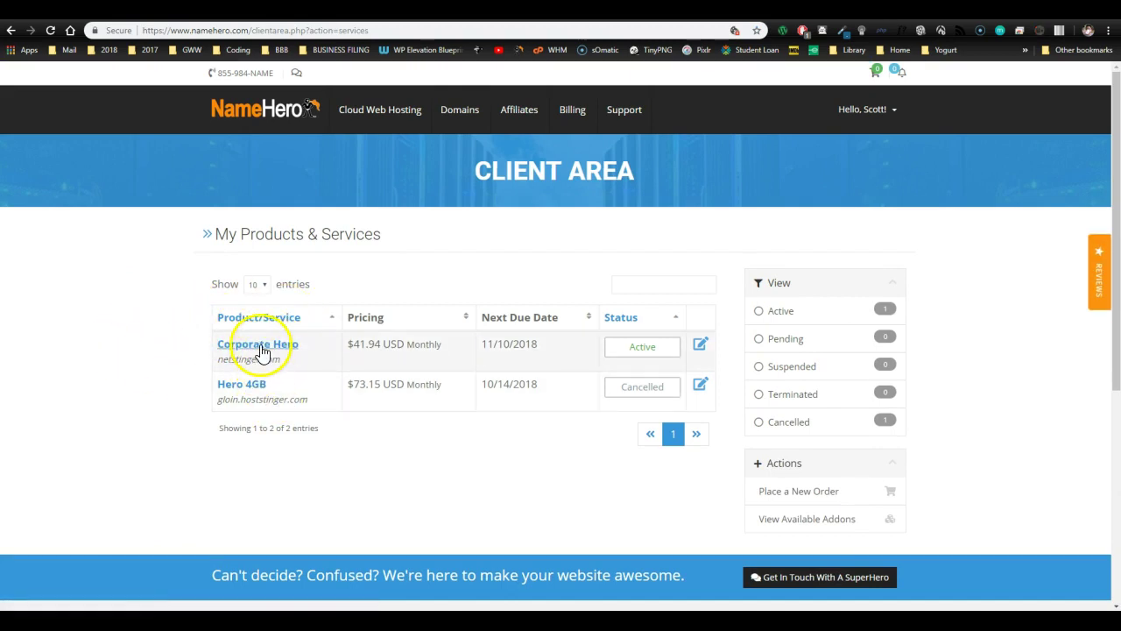
left_click(261, 348)
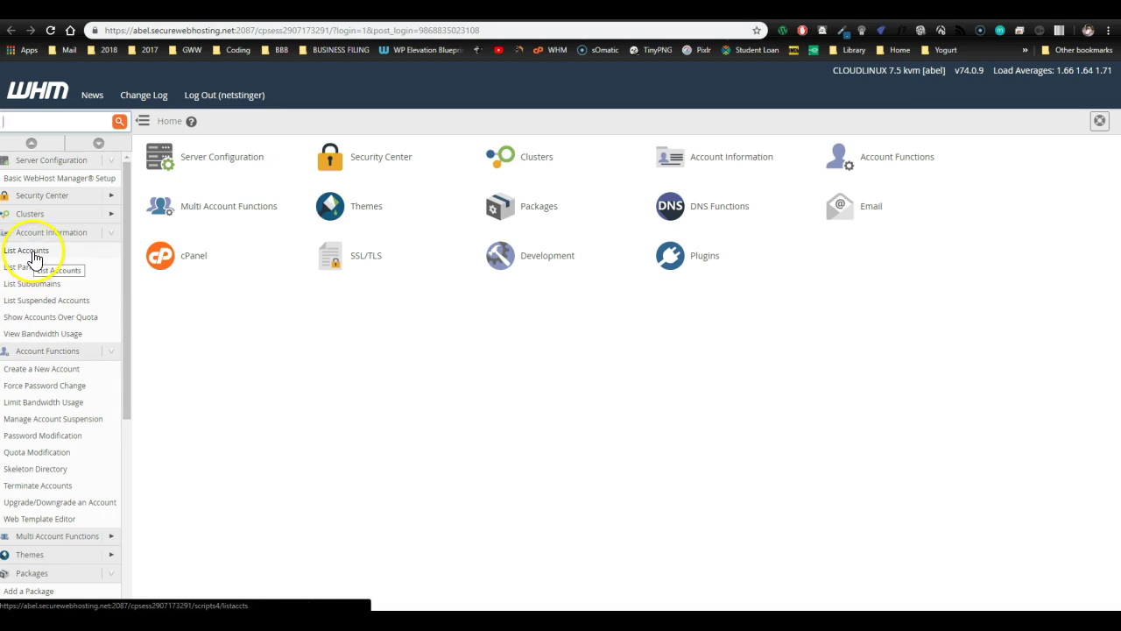
- Open List Accounts and scroll through all 15 hosting account records
left_click(33, 254)
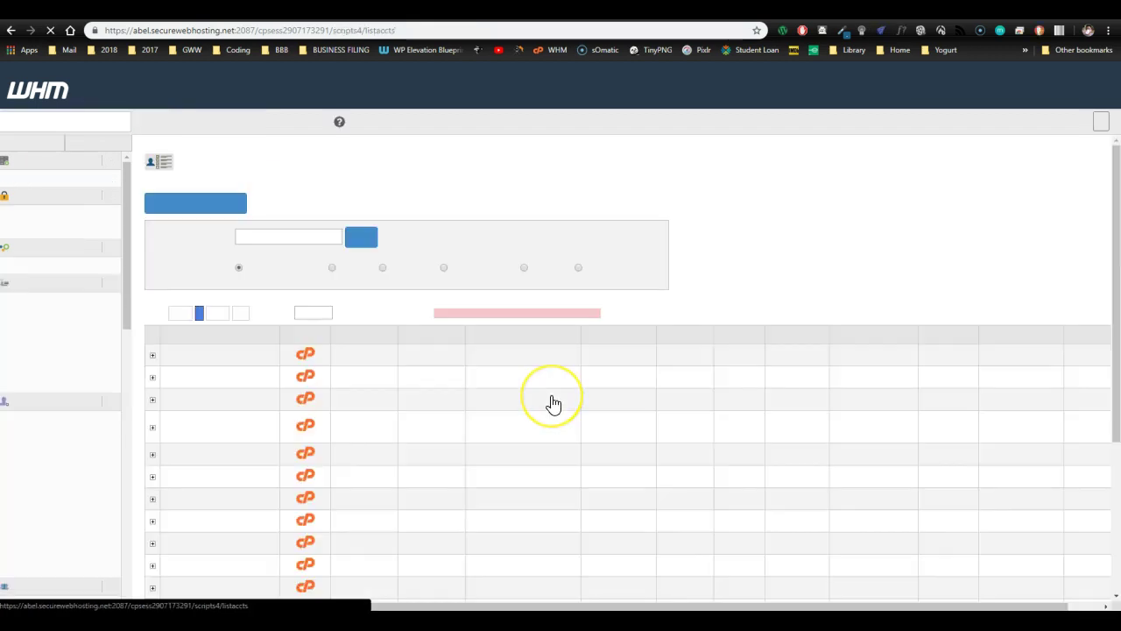
scroll(345, 371, "down", 5)
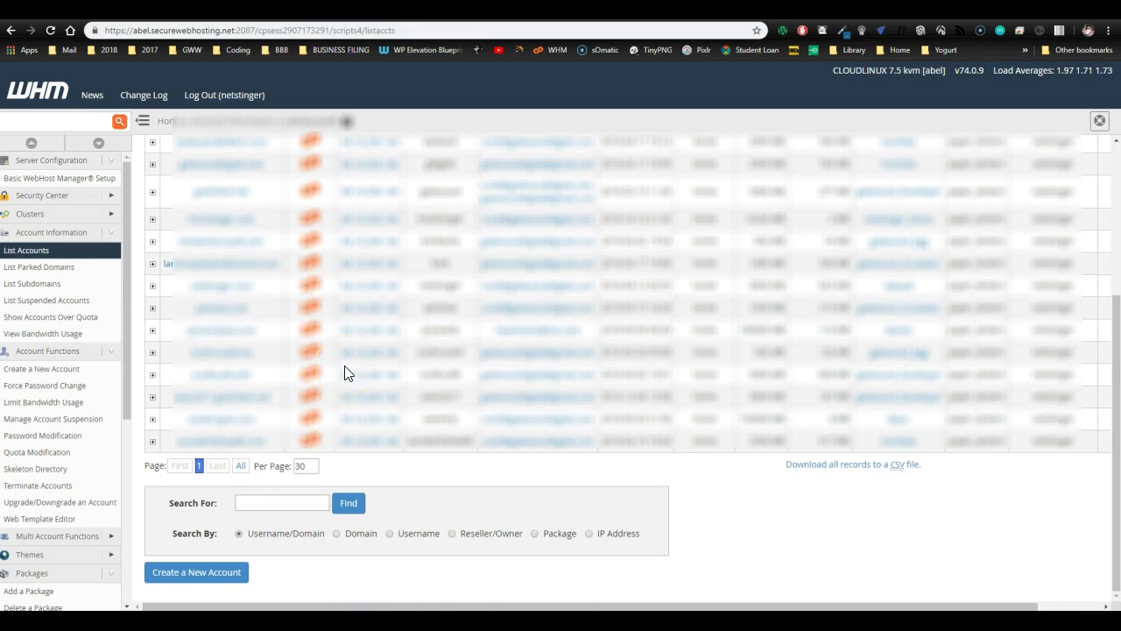
scroll(344, 367, "up", 5)
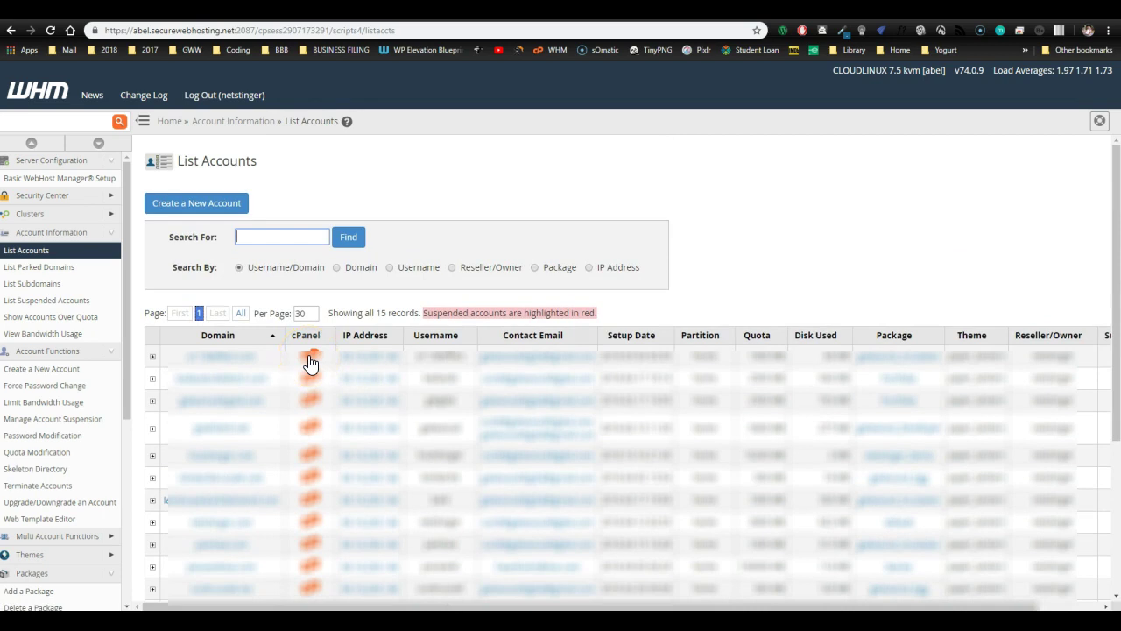
scroll(309, 364, "down", 5)
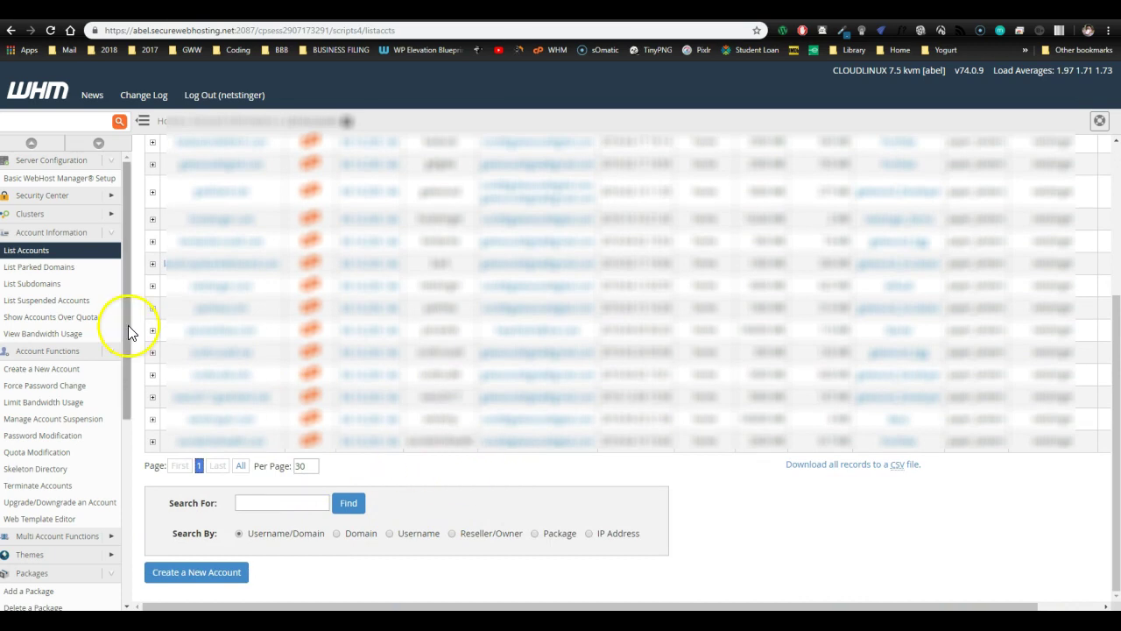
scroll(44, 315, "down", 3)
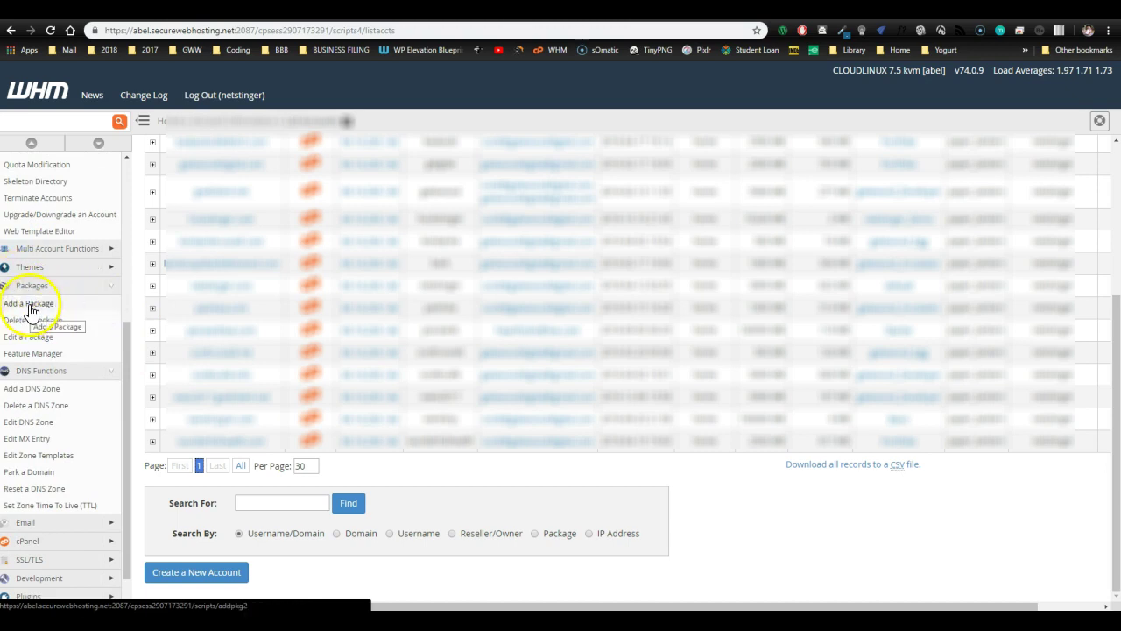
- Start a package named 'training' with 10240 MB disk quota and 10240 MB monthly bandwidth
left_click(29, 305)
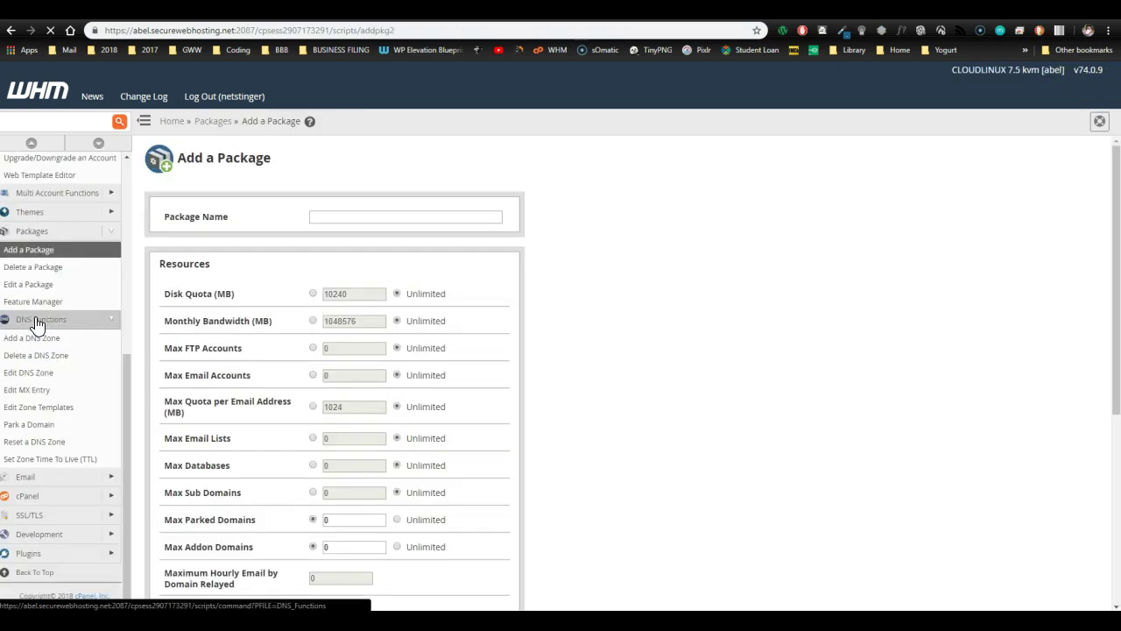
scroll(683, 342, "down", 2)
scroll(683, 343, "up", 2)
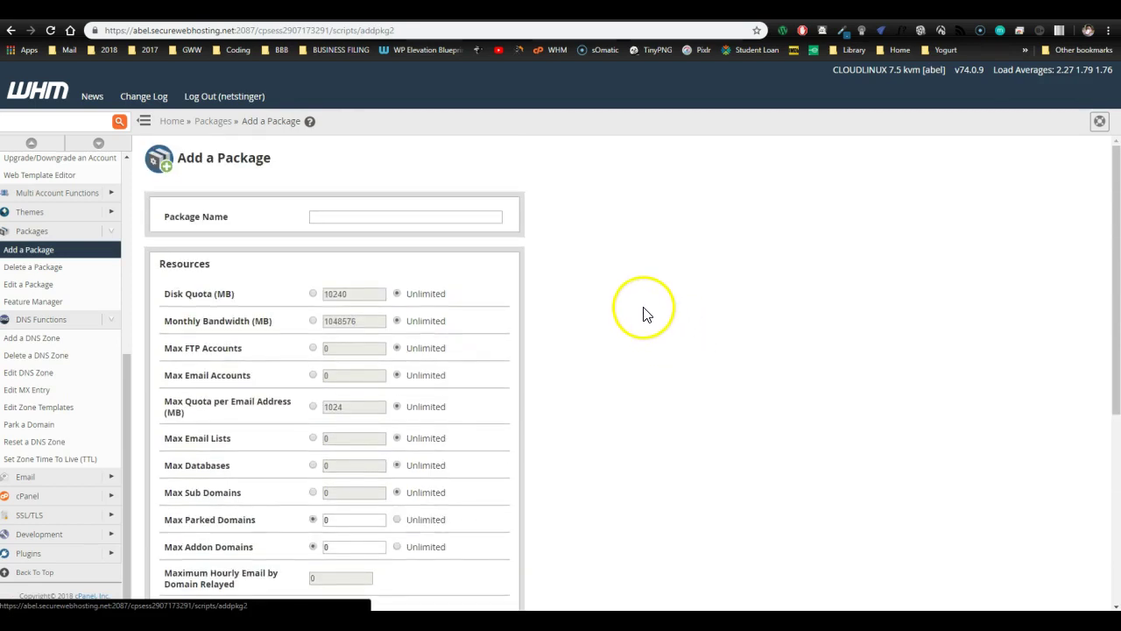
left_click(368, 216)
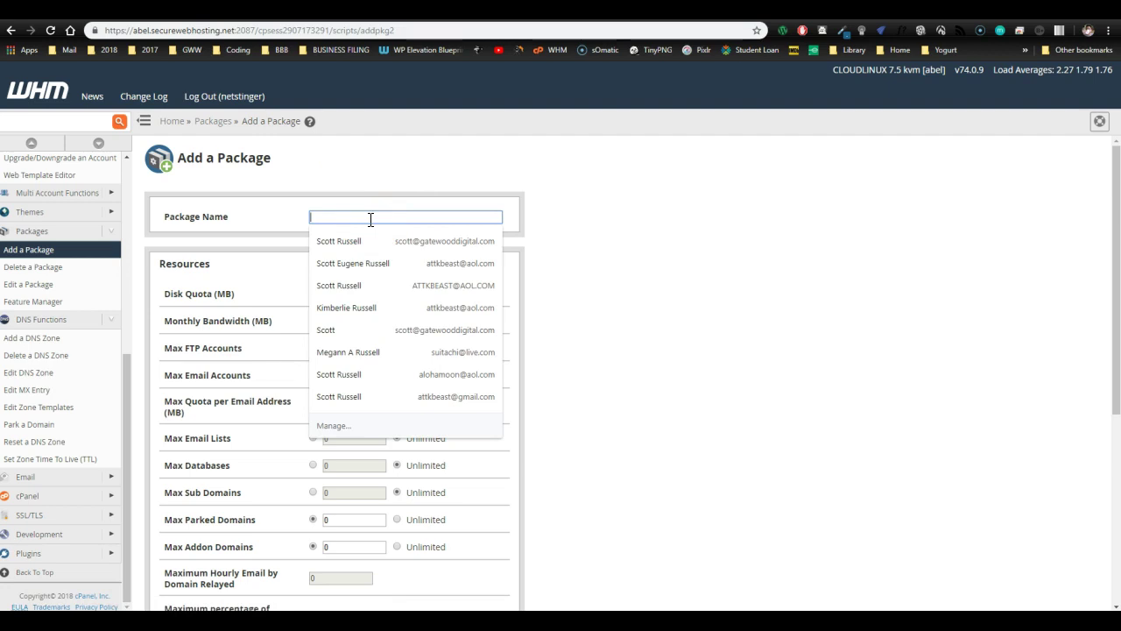
type("training")
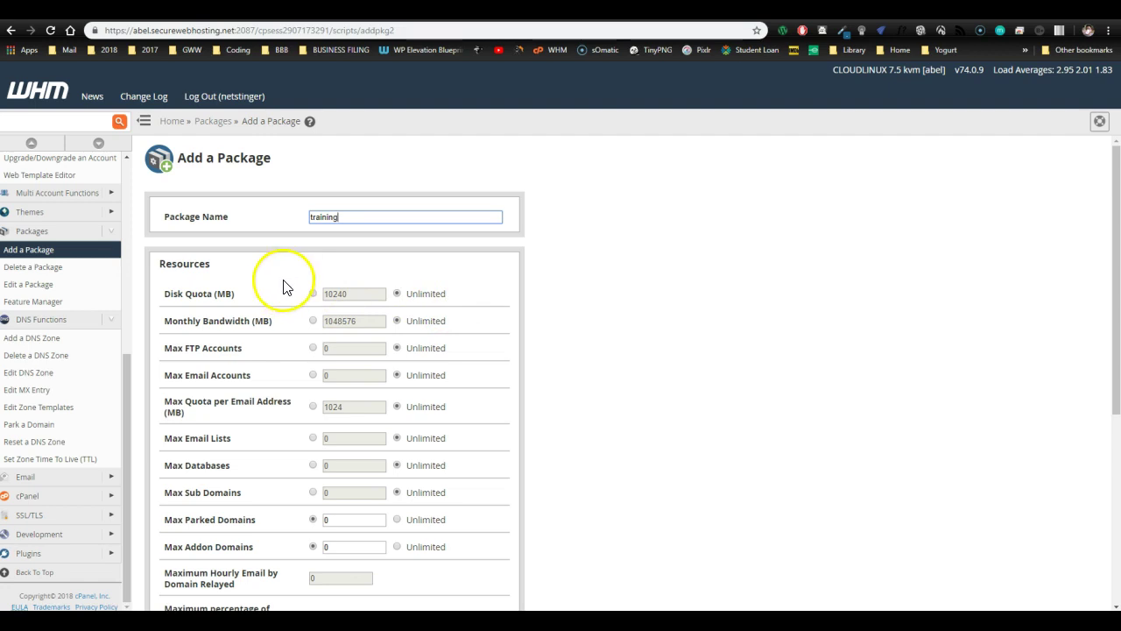
left_click(313, 293)
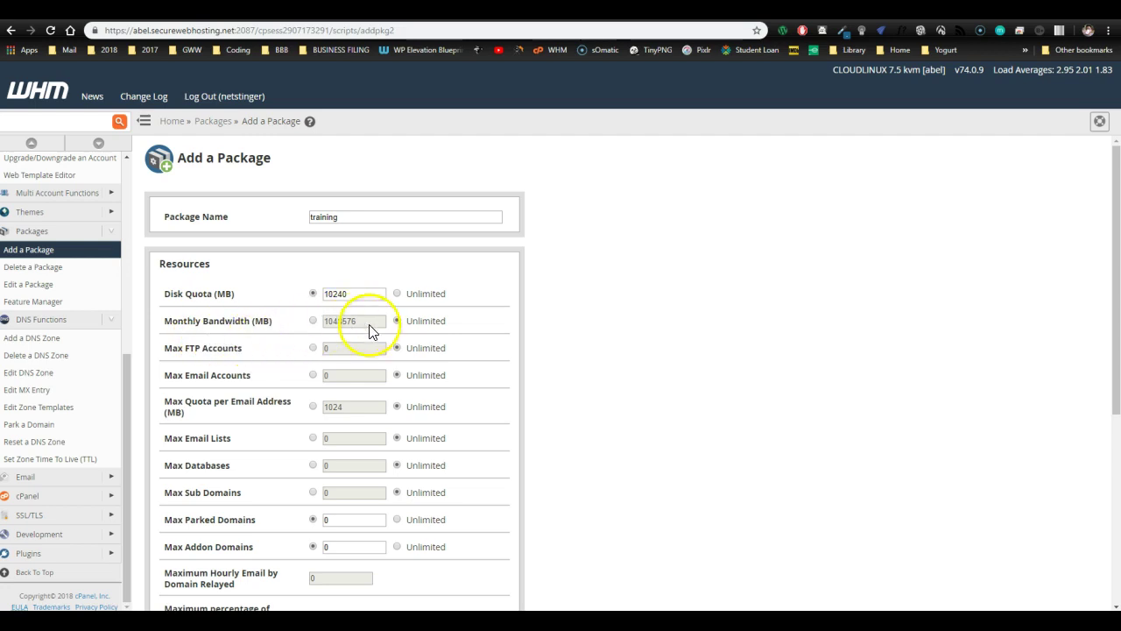
left_click(314, 320)
left_click_drag(336, 320, 368, 323)
type("240")
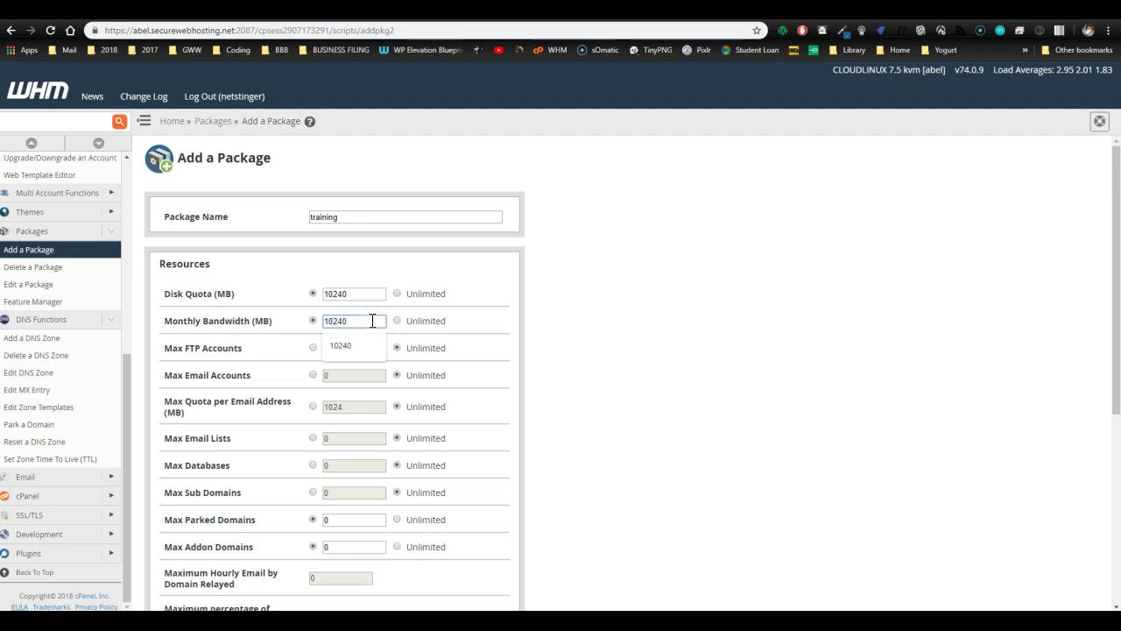
- Finish the 10240 MB bandwidth entry and limit the per-email quota to 1024 MB
left_click(277, 350)
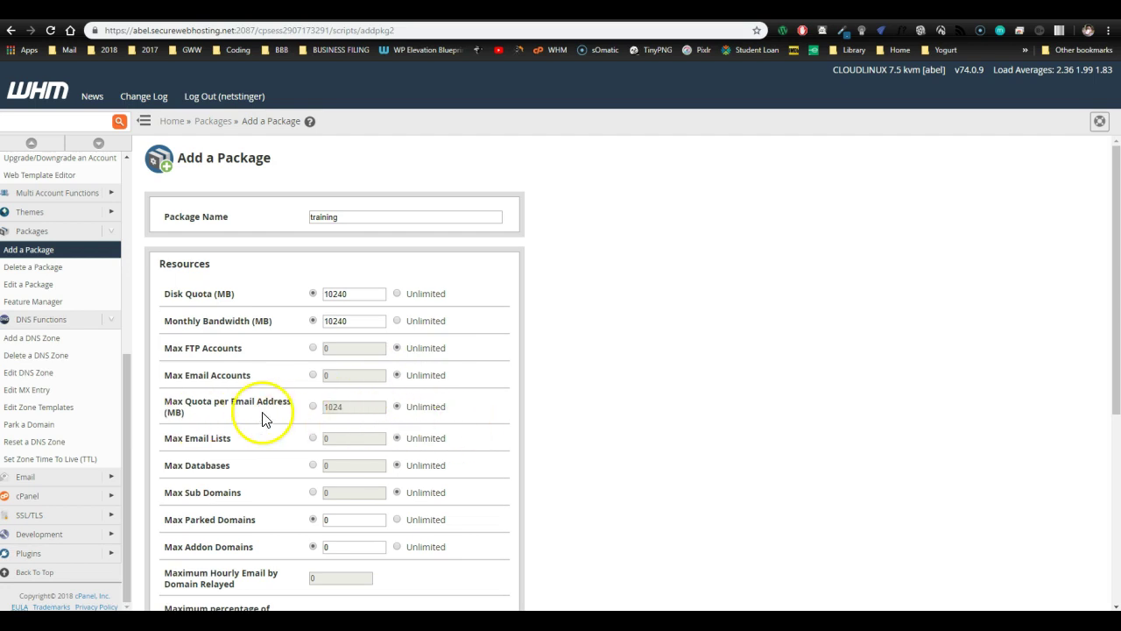
scroll(476, 406, "down", 1)
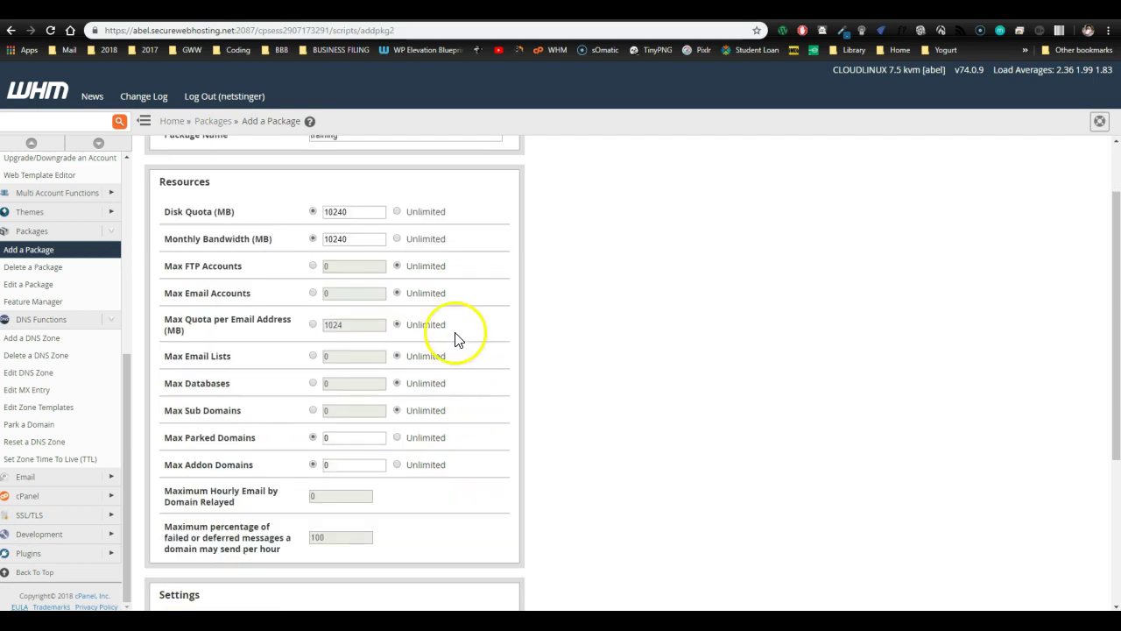
left_click(312, 324)
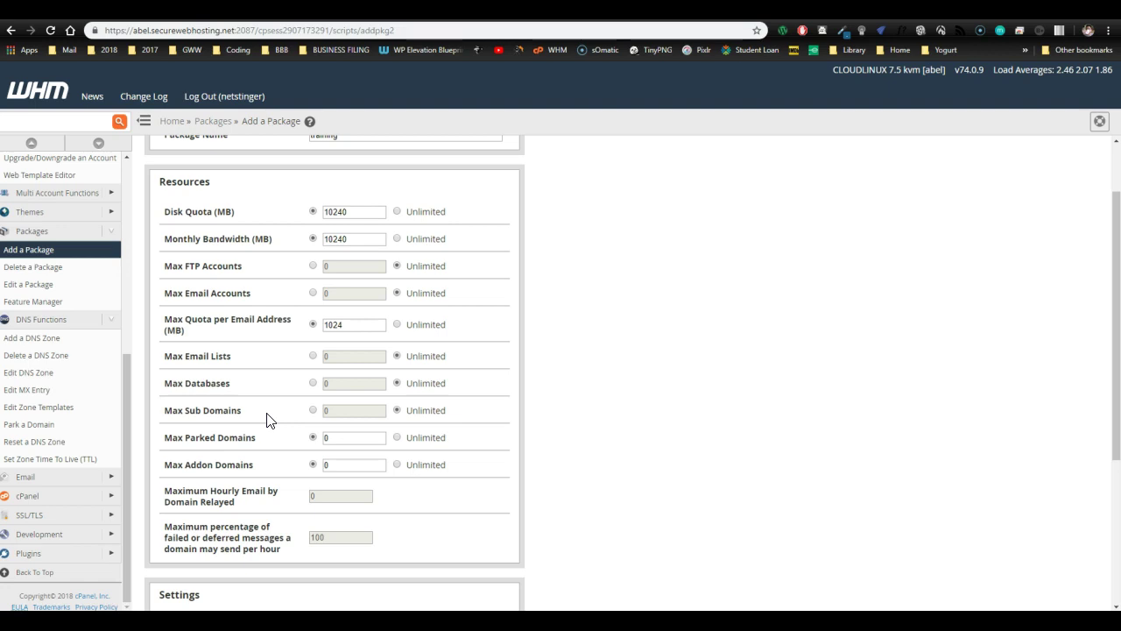
- Submit the Add a Package form to create the training package and check the confirmation
scroll(268, 321, "down", 2)
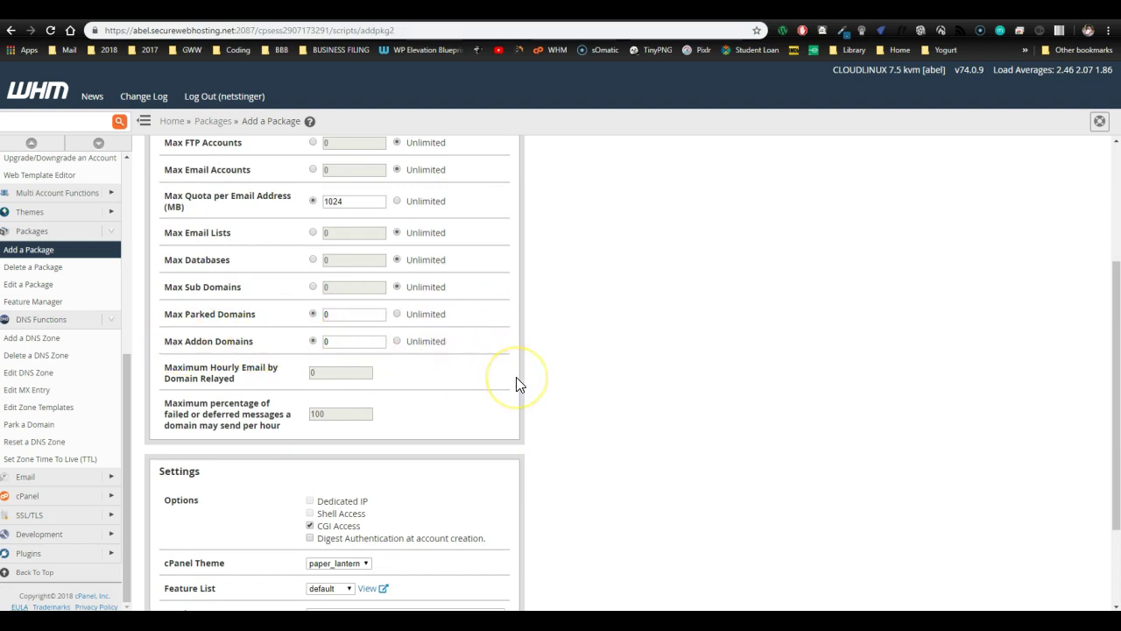
scroll(518, 383, "down", 1)
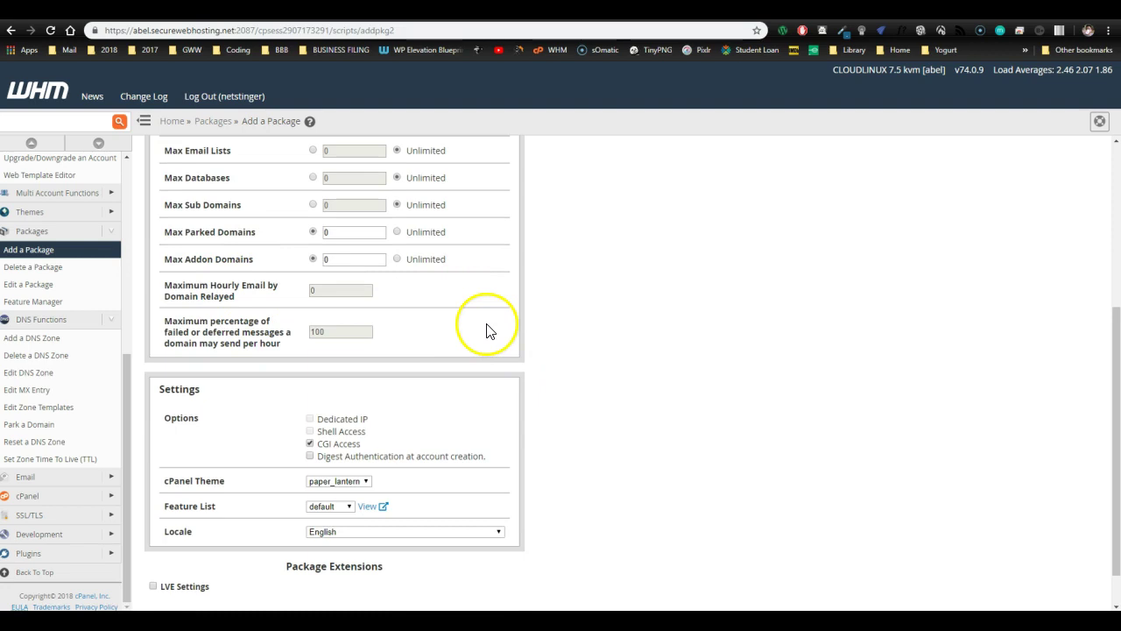
scroll(469, 355, "down", 1)
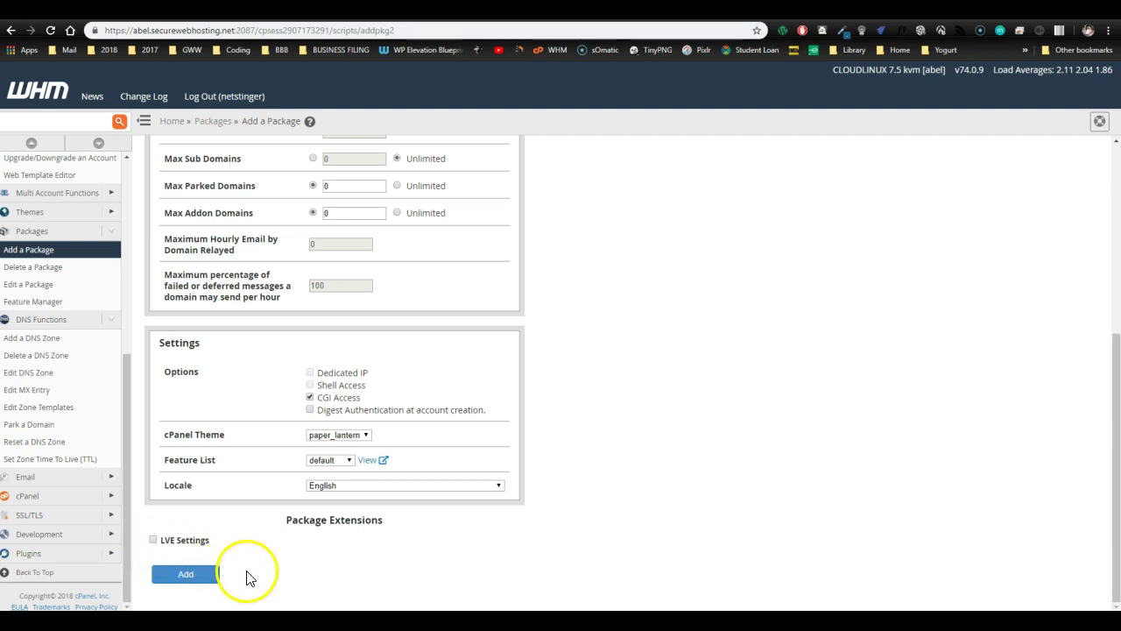
scroll(768, 508, "up", 4)
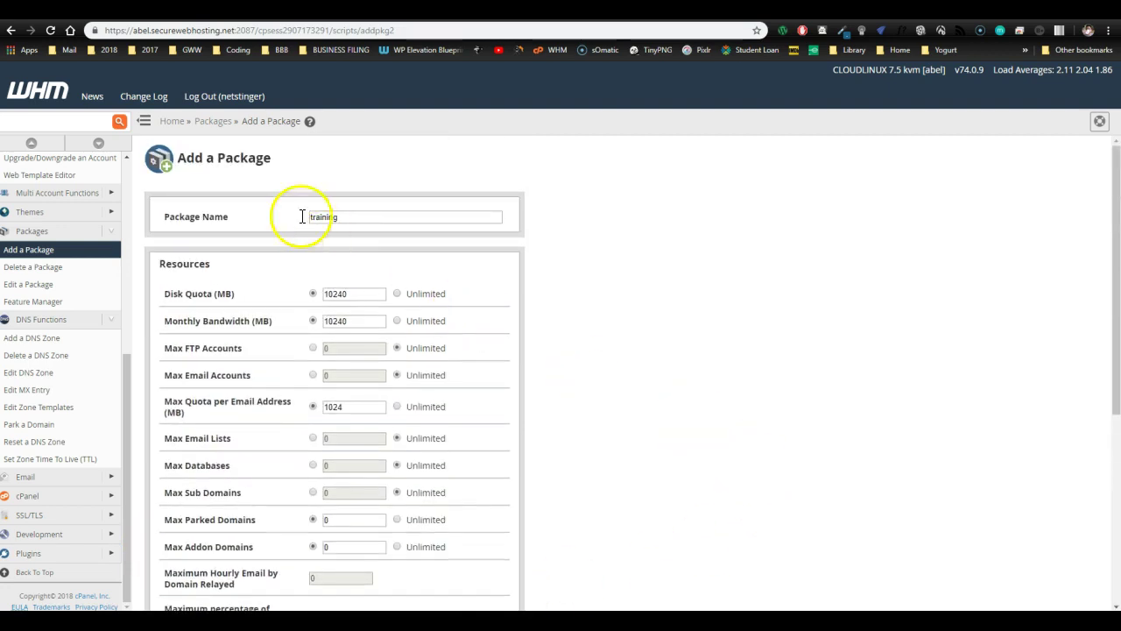
scroll(658, 433, "down", 4)
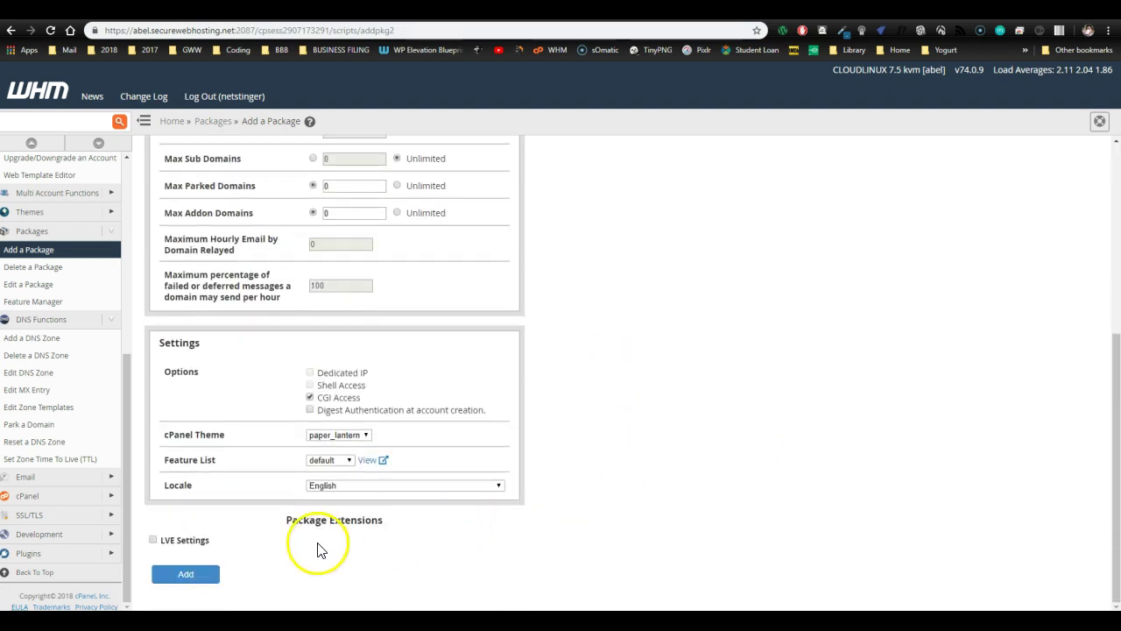
left_click(187, 574)
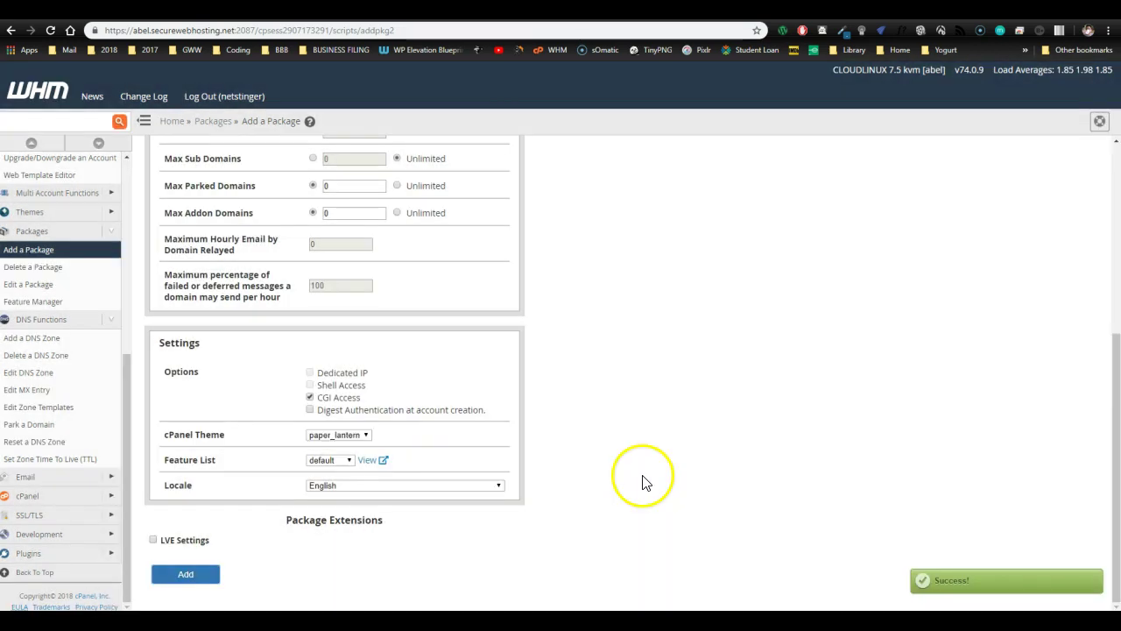
scroll(25, 326, "up", 1)
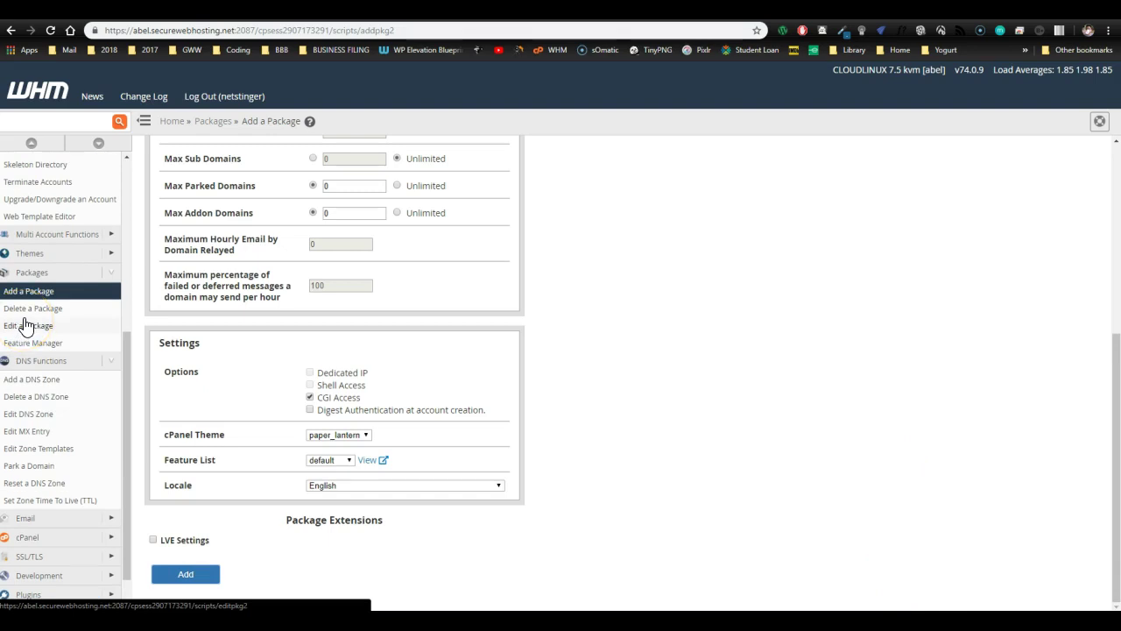
scroll(24, 326, "up", 4)
- Open Create a New Account and fill in domain hoststinger.com with its matching username
left_click(36, 263)
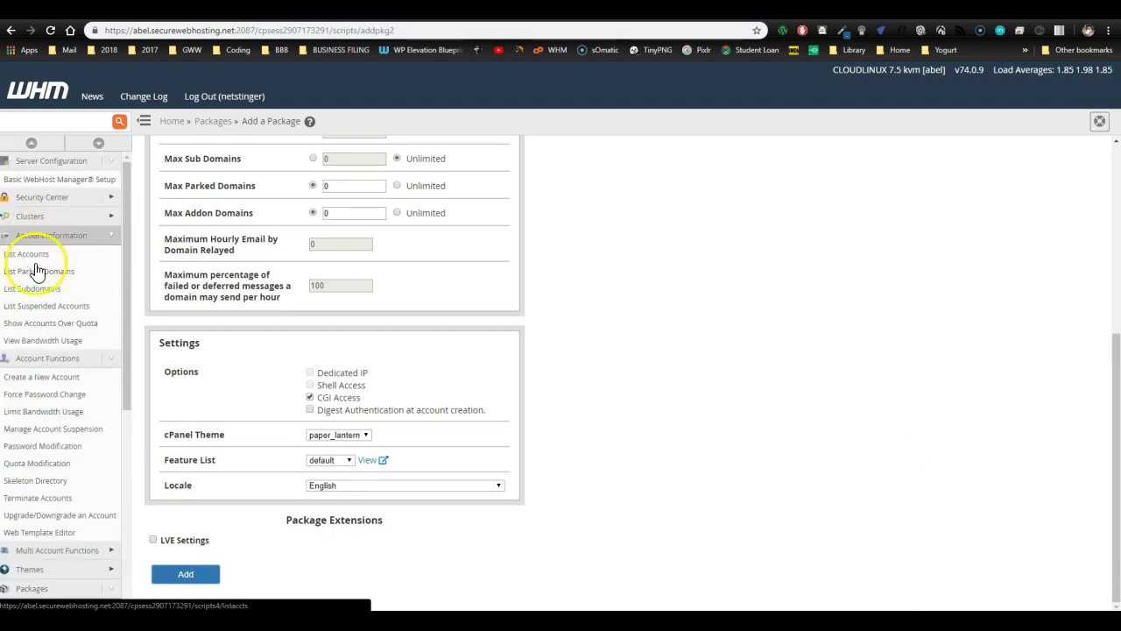
left_click(48, 379)
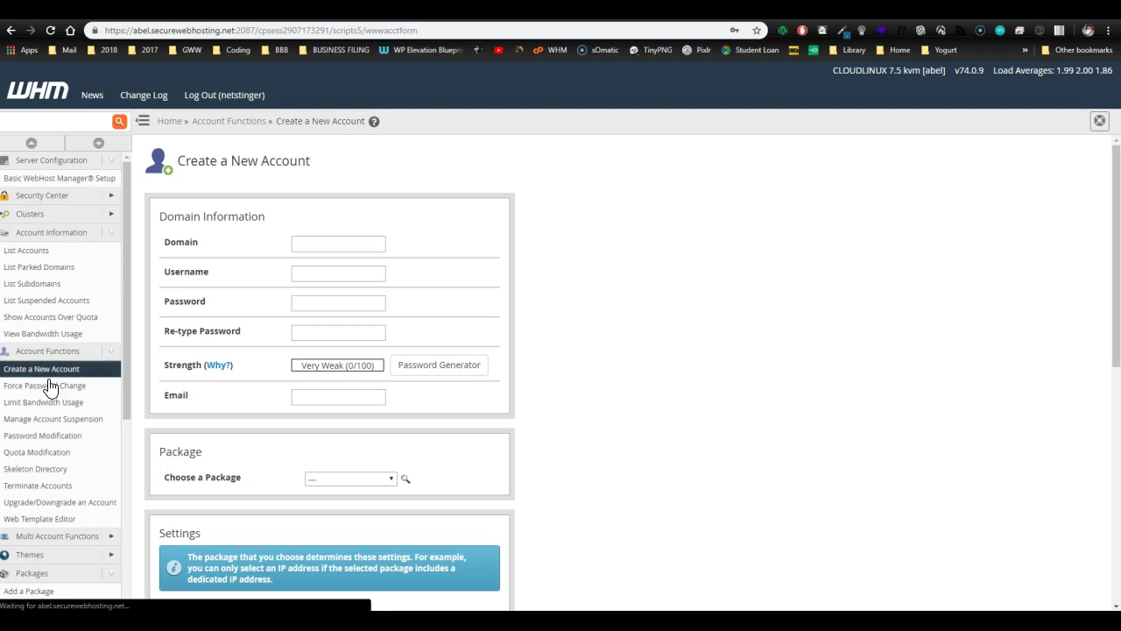
left_click(338, 246)
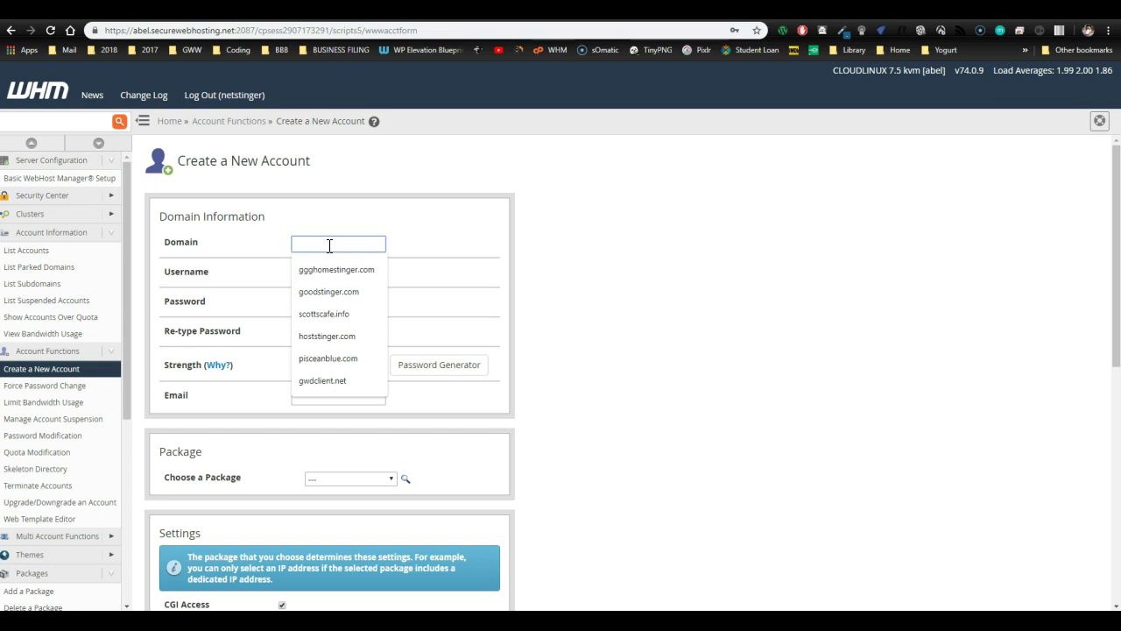
left_click(487, 255)
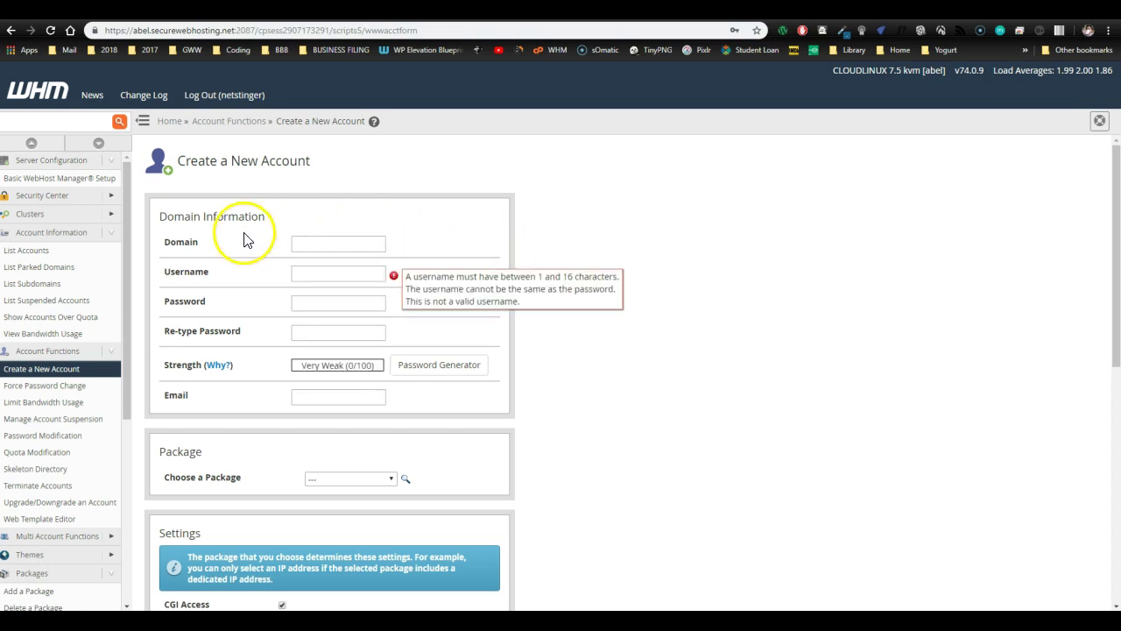
left_click(326, 244)
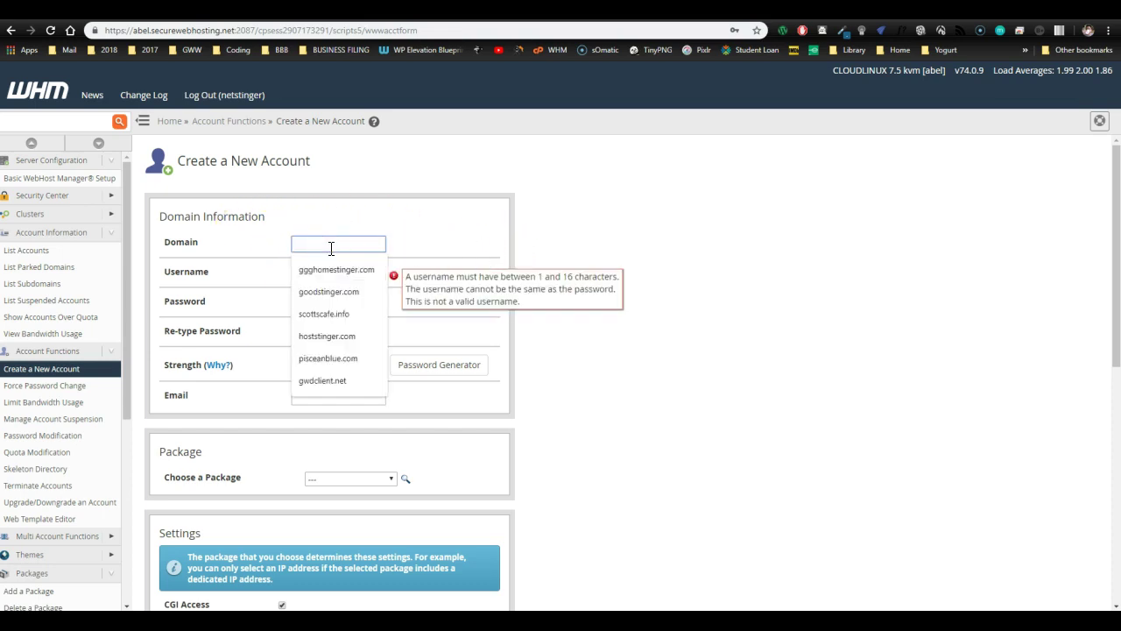
left_click(332, 337)
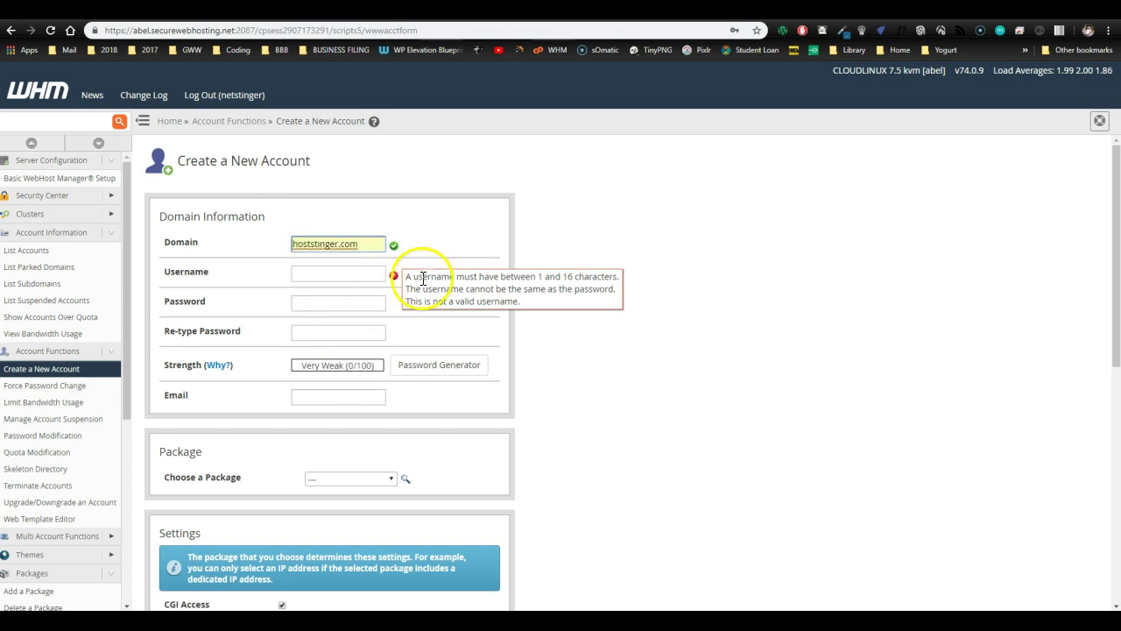
left_click(331, 272)
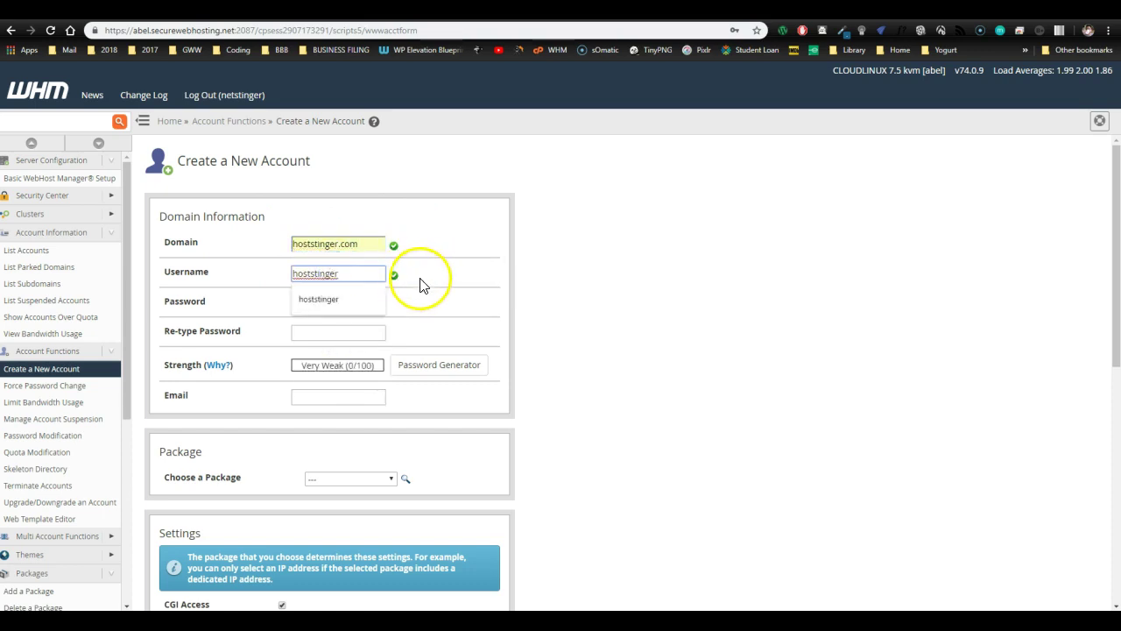
left_click(419, 278)
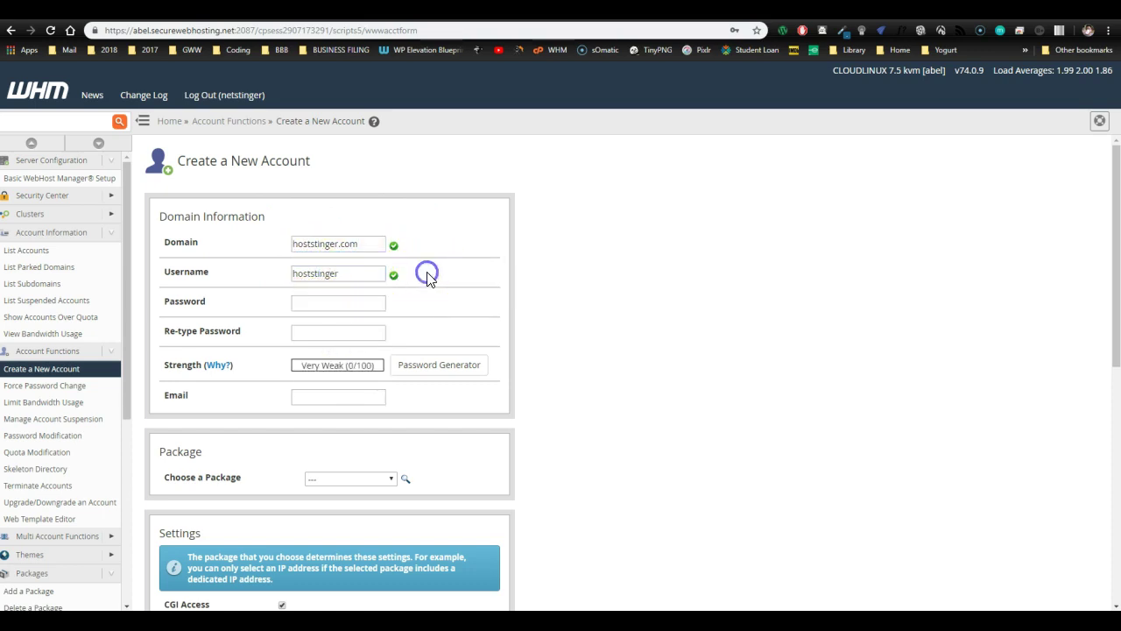
- Enter and confirm the account password, then fill in the contact e-mail from saved entries
left_click(341, 303)
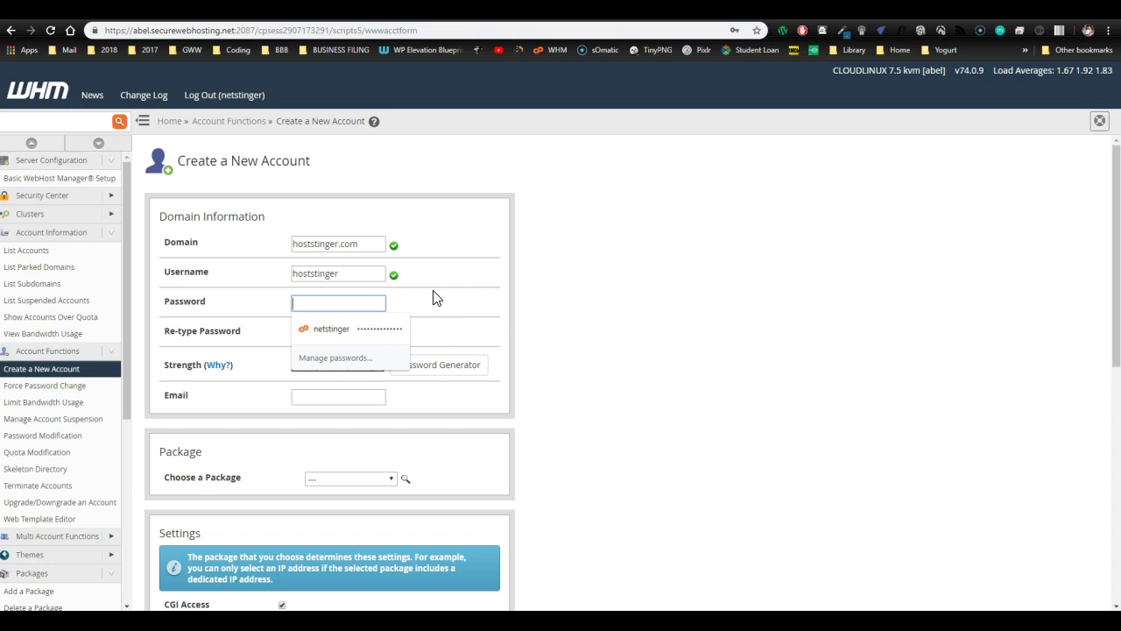
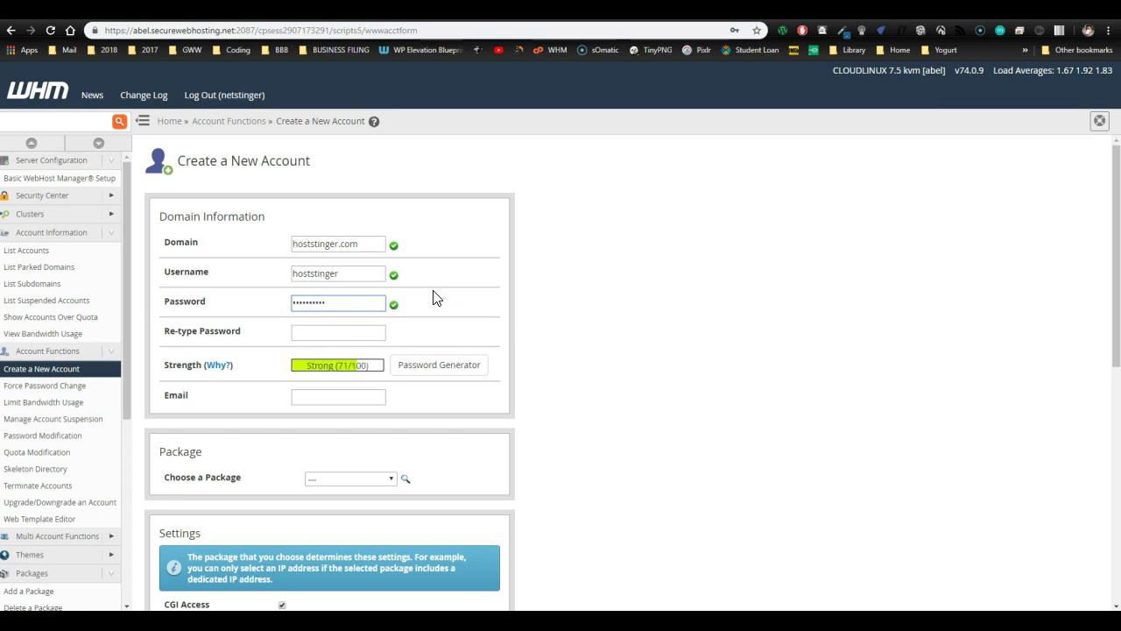
key("Tab")
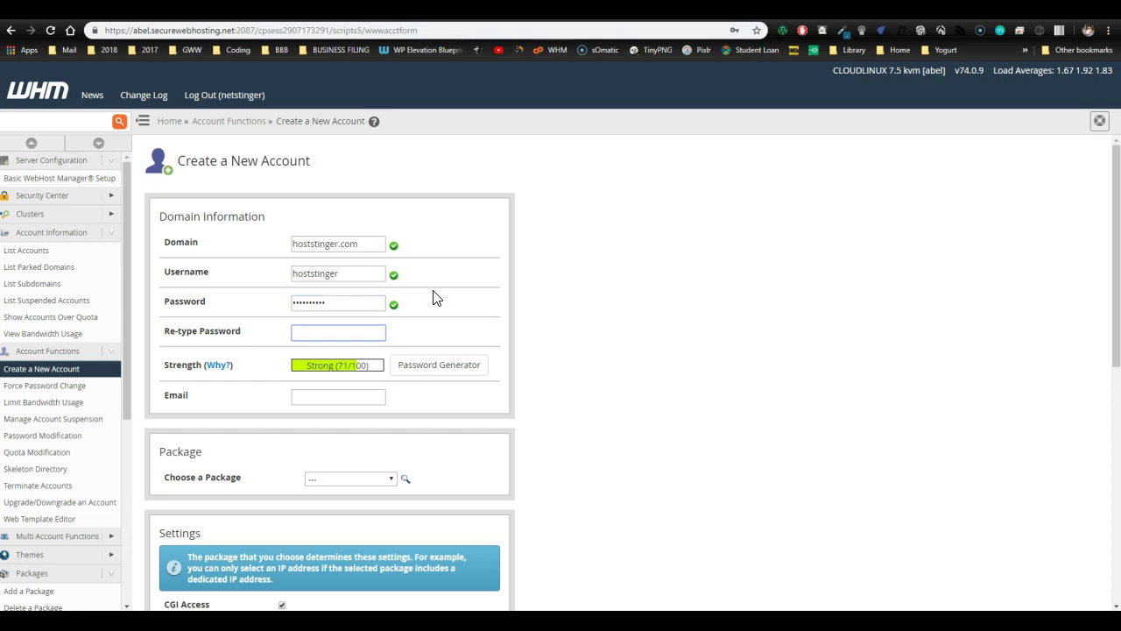
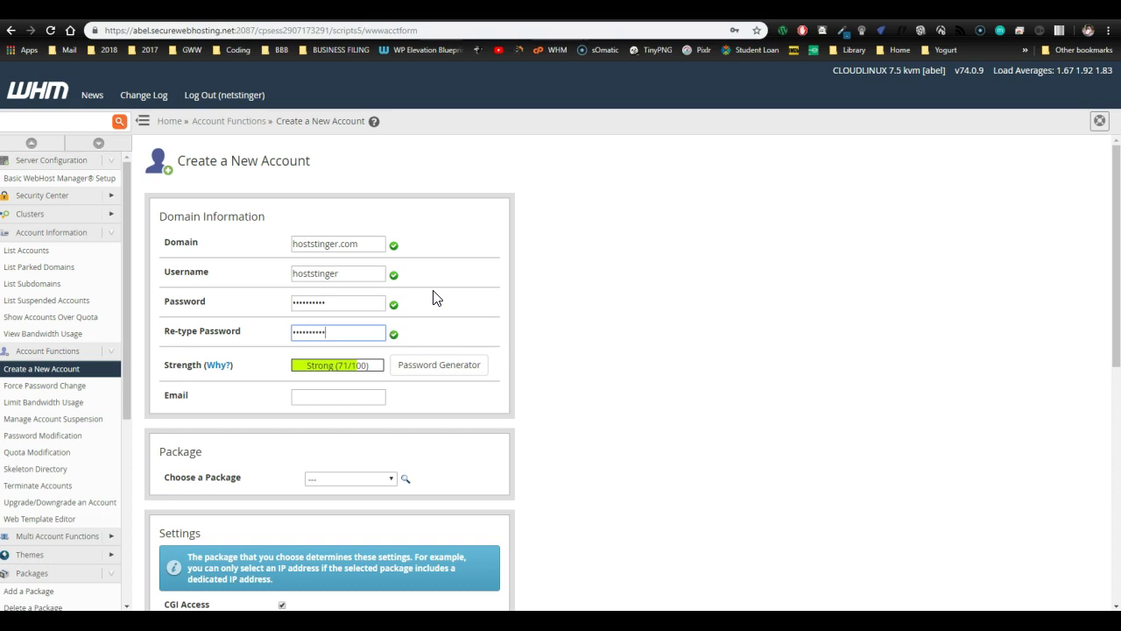
key("Tab")
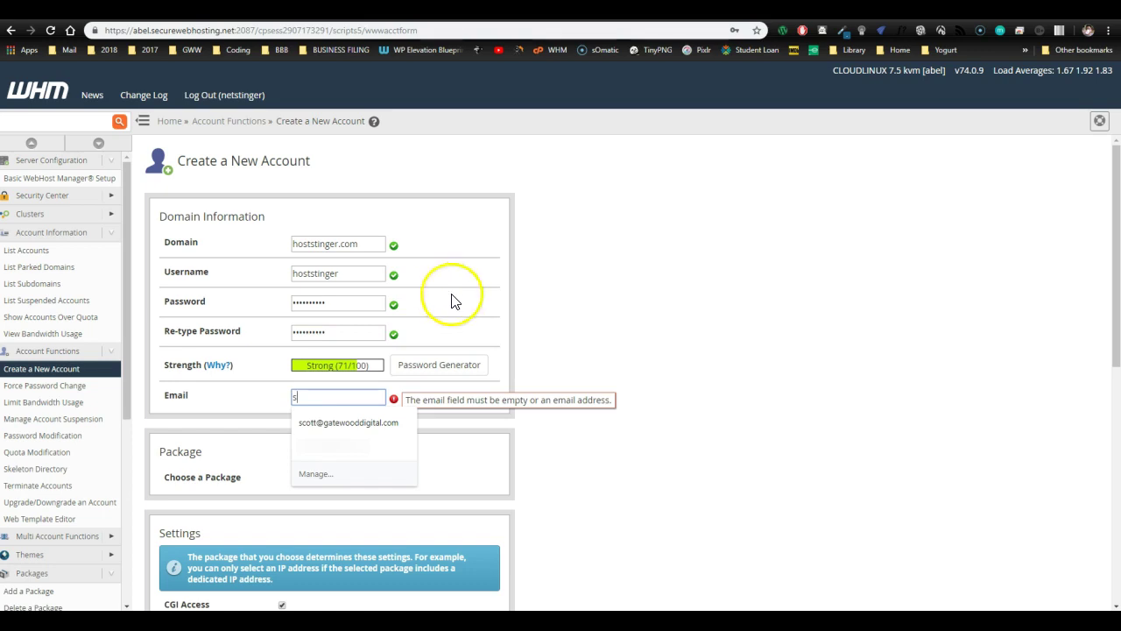
left_click(377, 426)
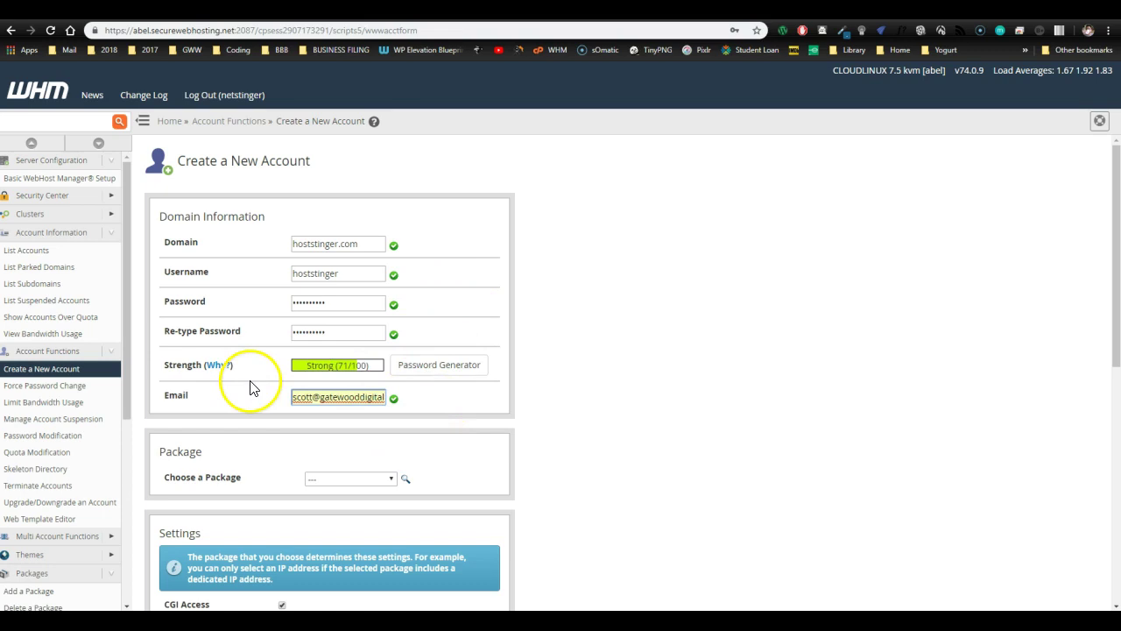
- Assign the netstinger_training package to the new account
left_click(341, 482)
scroll(448, 473, "down", 2)
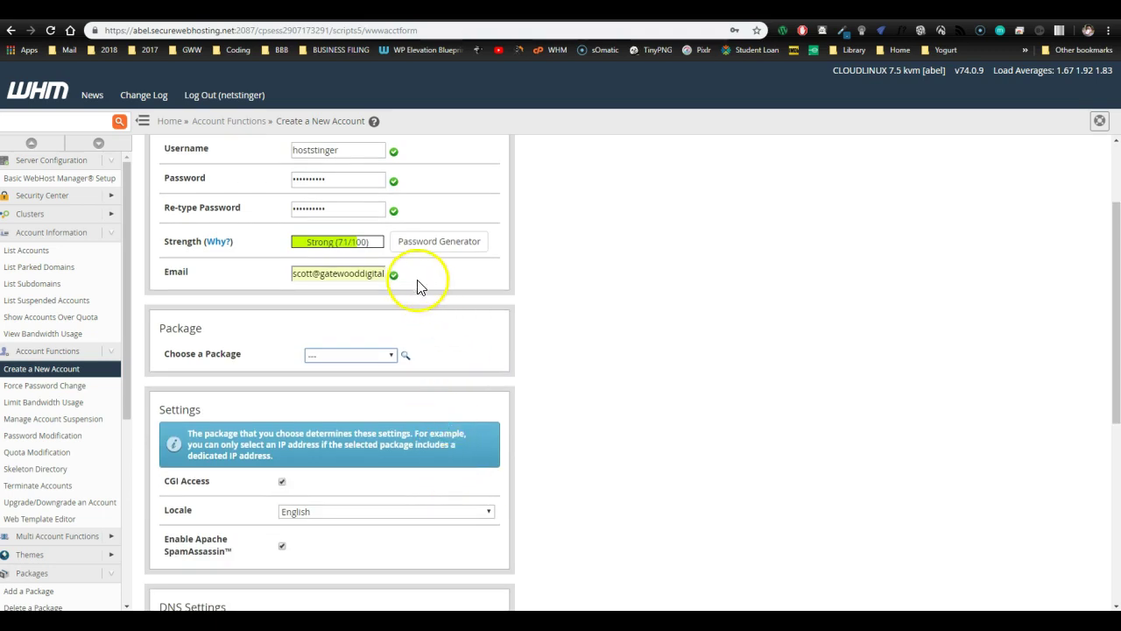
left_click(377, 356)
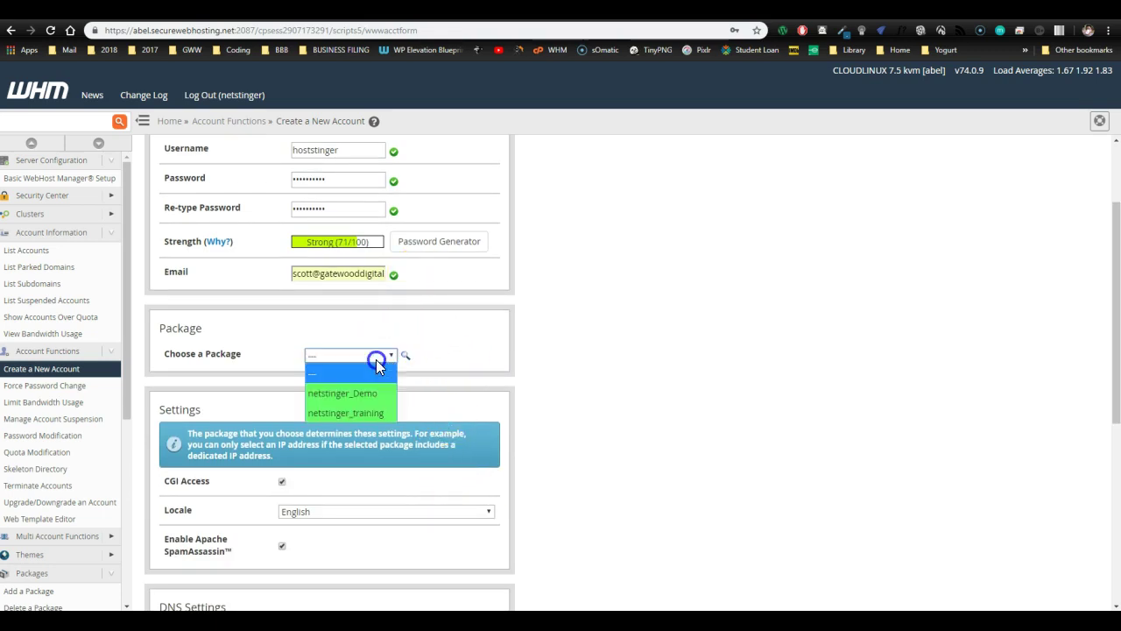
left_click(361, 415)
- Create the hoststinger.com account from the bottom of the form
scroll(462, 364, "down", 2)
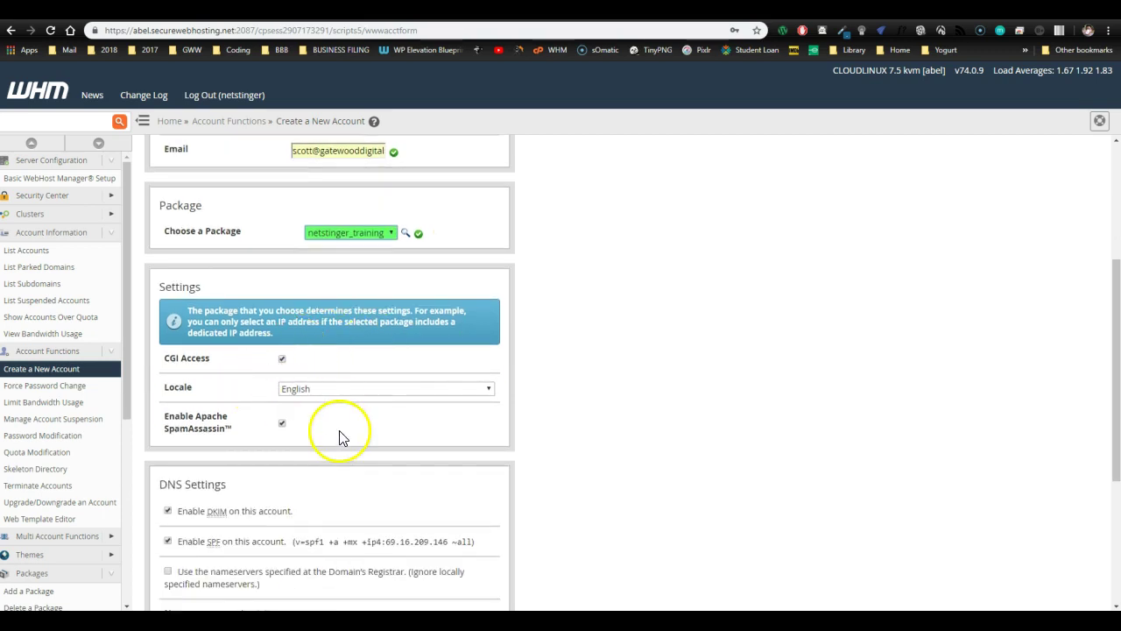
scroll(341, 438, "down", 2)
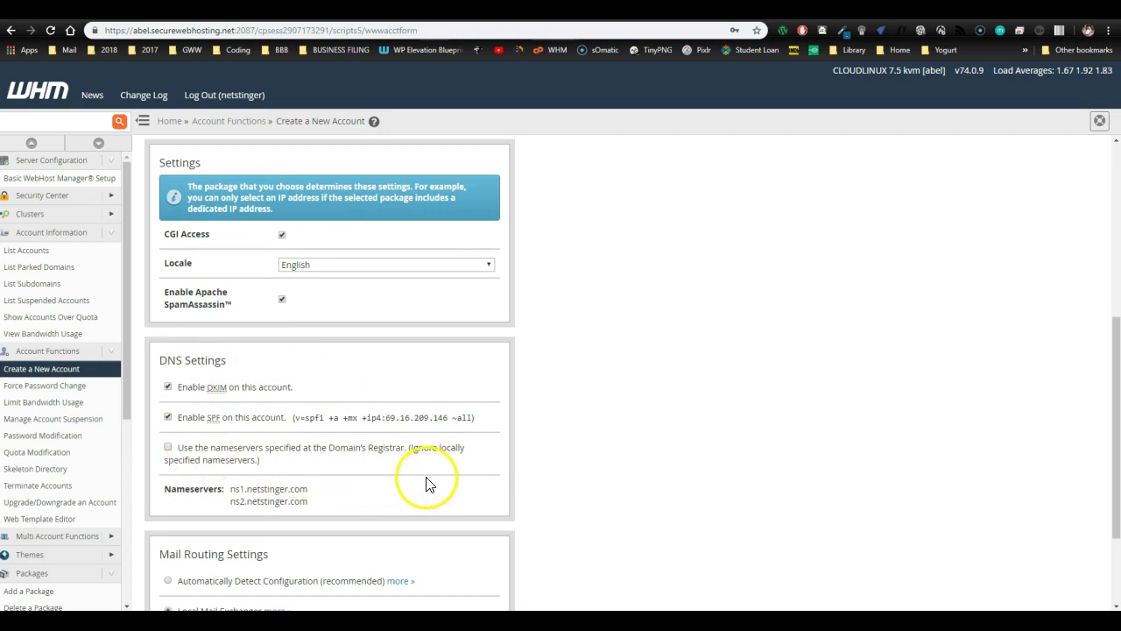
scroll(428, 481, "down", 1)
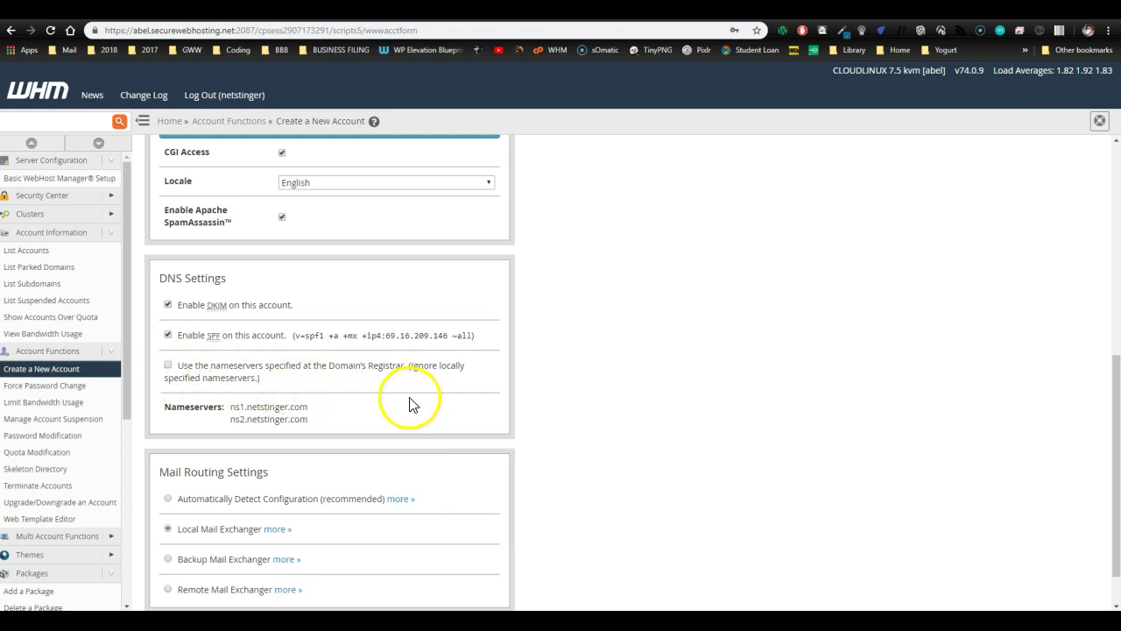
left_click(167, 367)
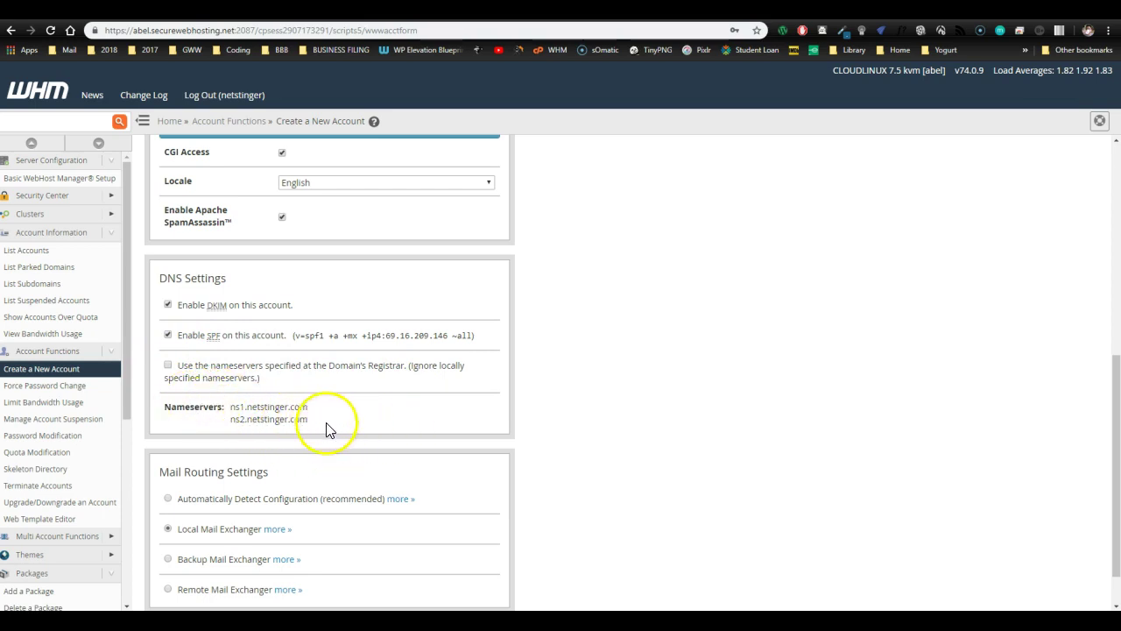
scroll(455, 459, "down", 1)
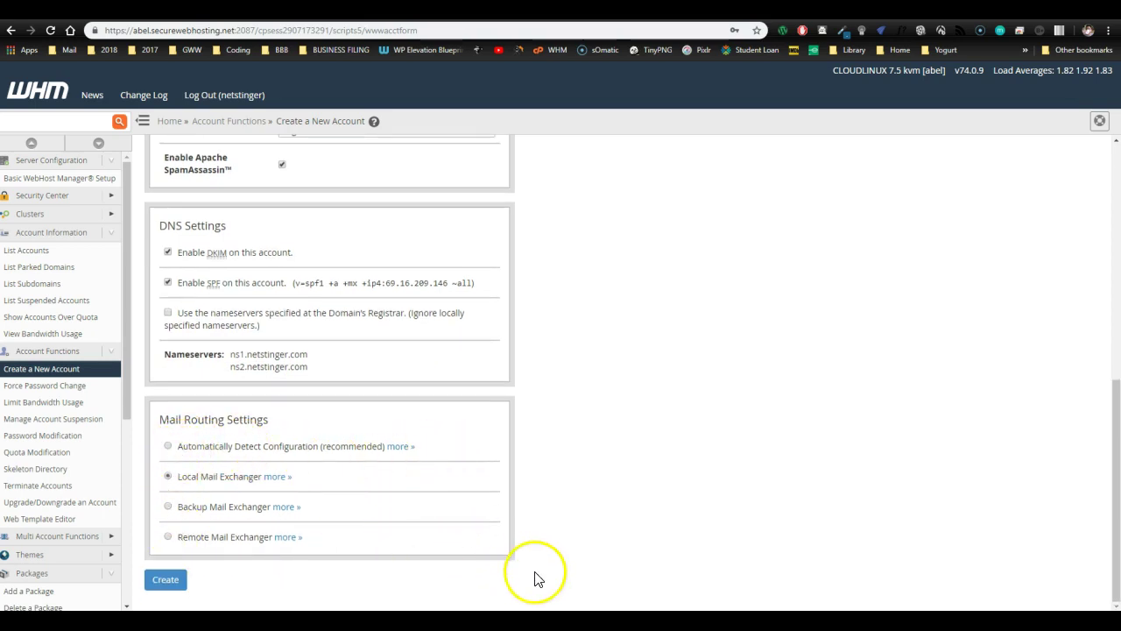
left_click(157, 580)
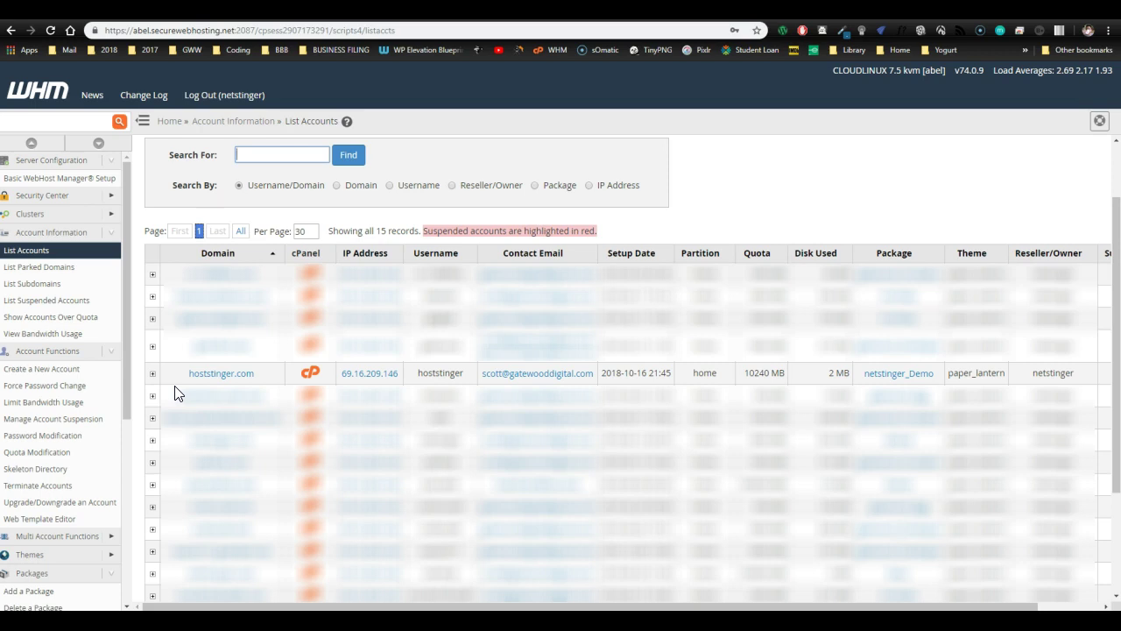
- Switch from WHM to the NameHero Client Area dashboard
left_click(808, 232)
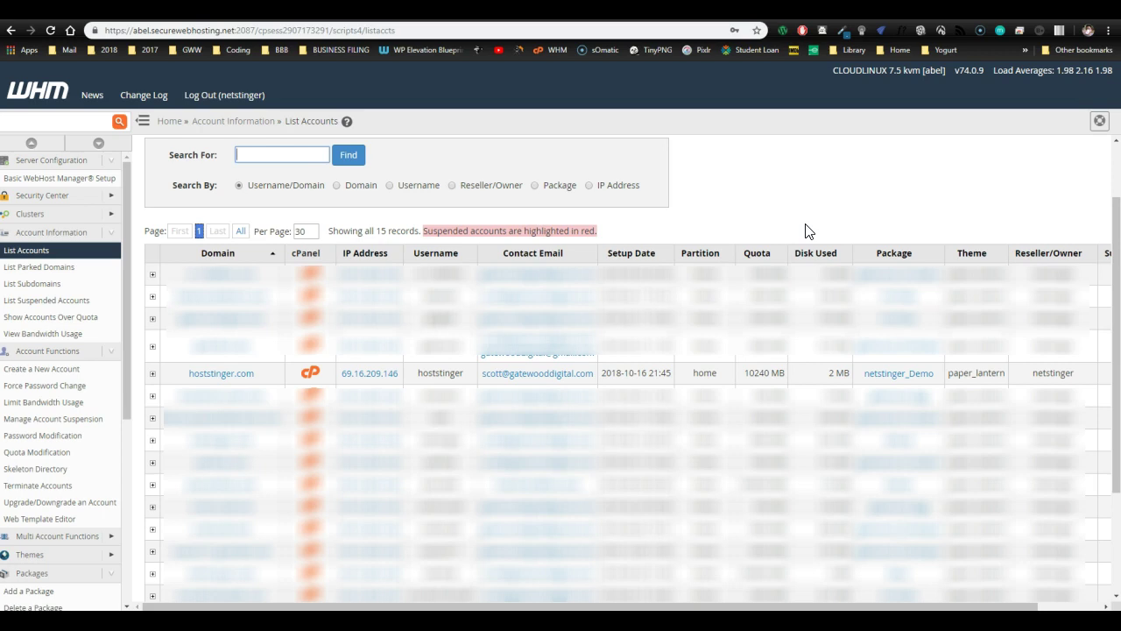
left_click(780, 214)
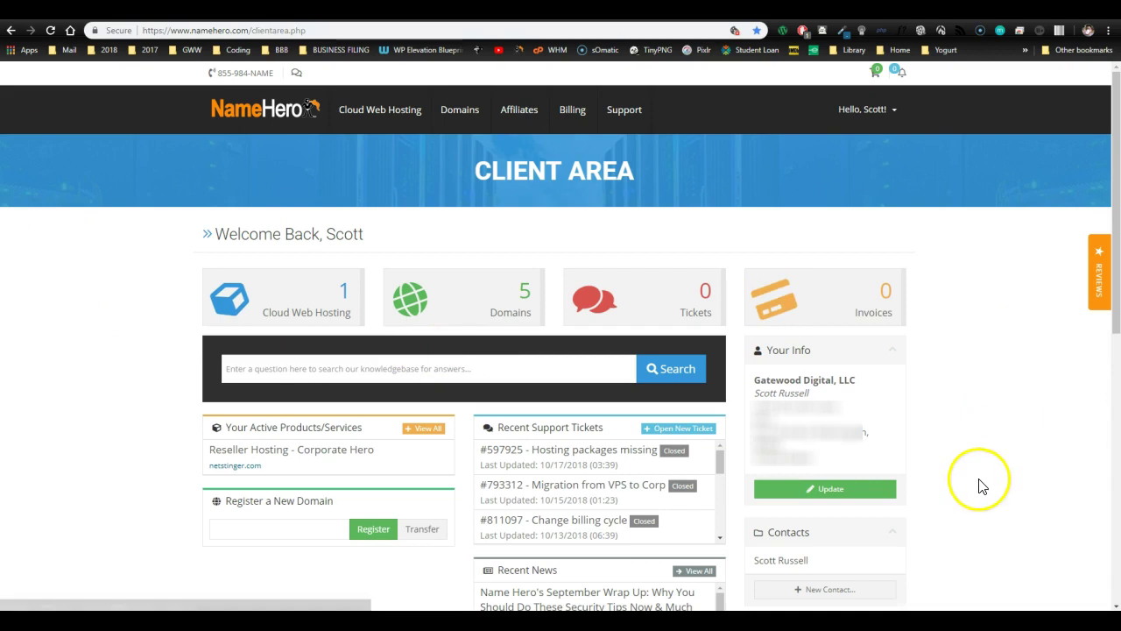
- View the support tickets, visit the Knowledgebase, then return to the 26 closed tickets
left_click(640, 306)
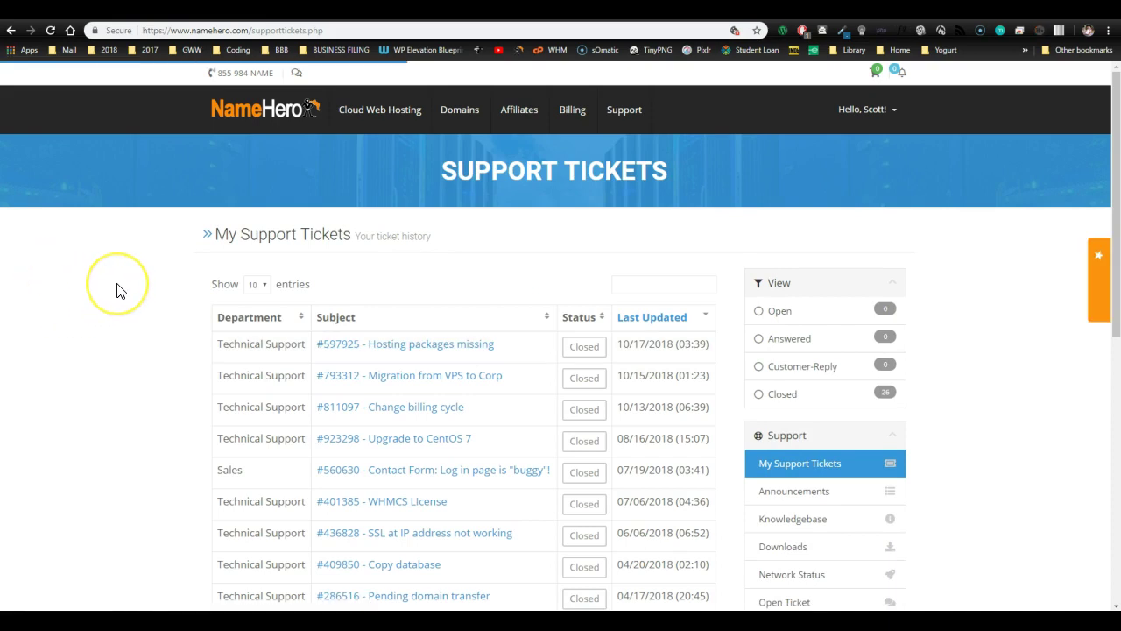
scroll(115, 290, "down", 3)
scroll(121, 291, "up", 1)
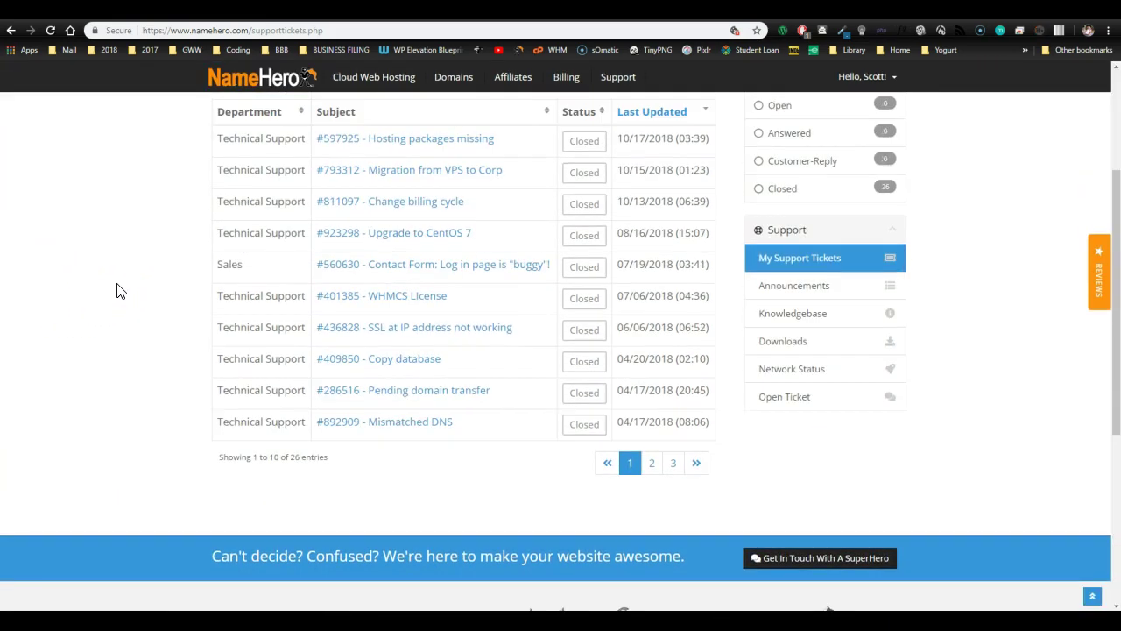
left_click(809, 315)
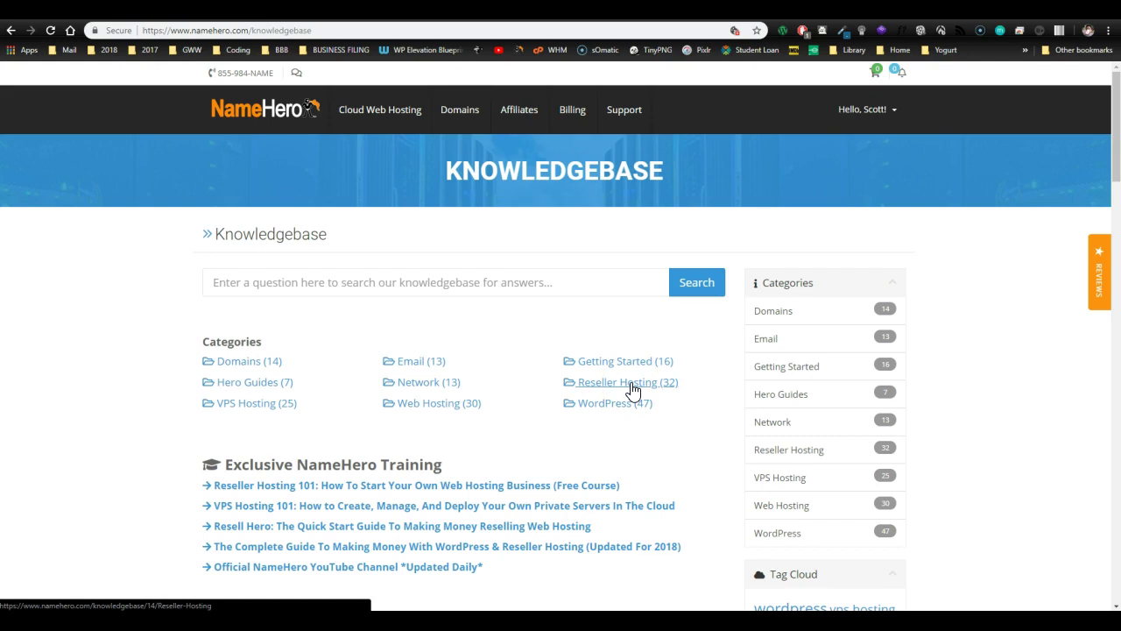
left_click(10, 30)
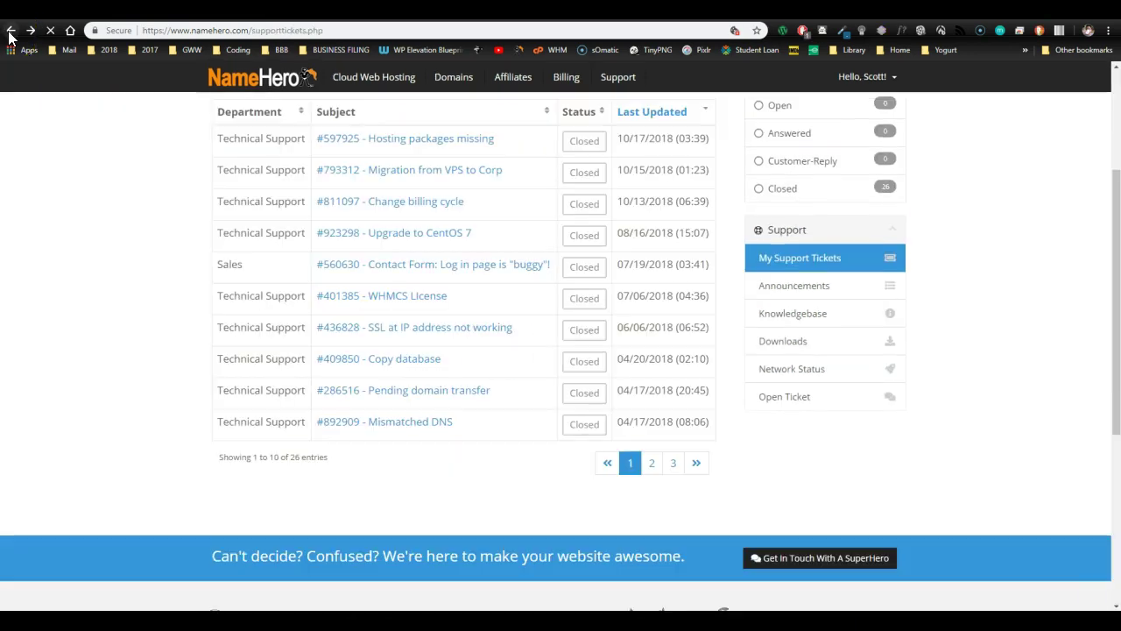
- Start a Technical Support ticket and click into its message box, leaving it unsent
left_click(793, 403)
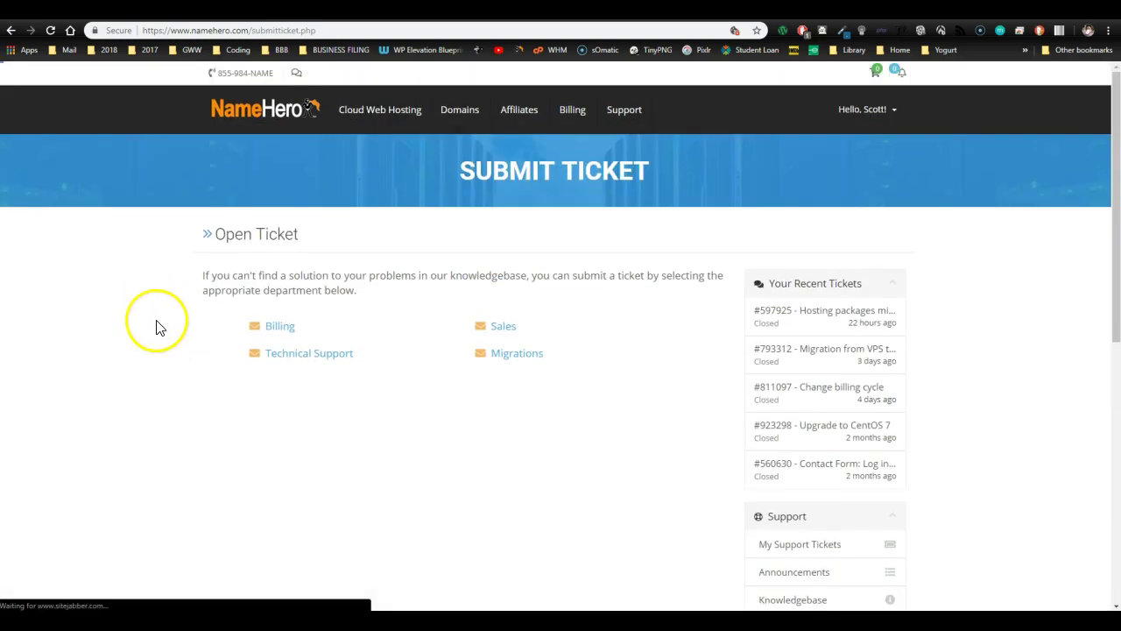
left_click(310, 357)
scroll(114, 331, "down", 3)
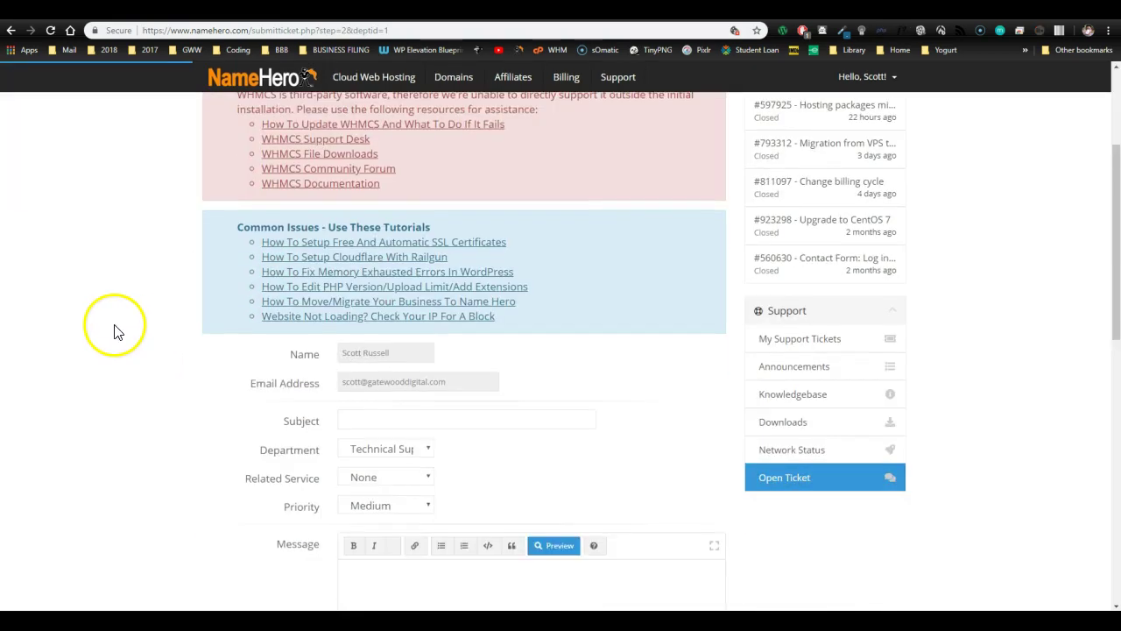
scroll(114, 331, "down", 1)
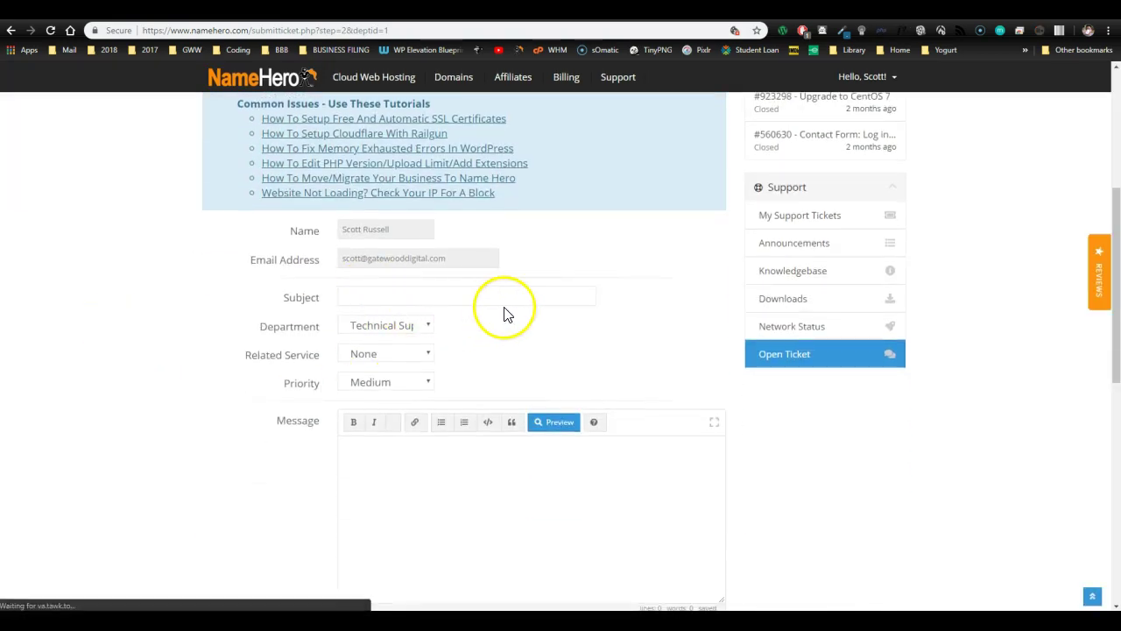
left_click(532, 482)
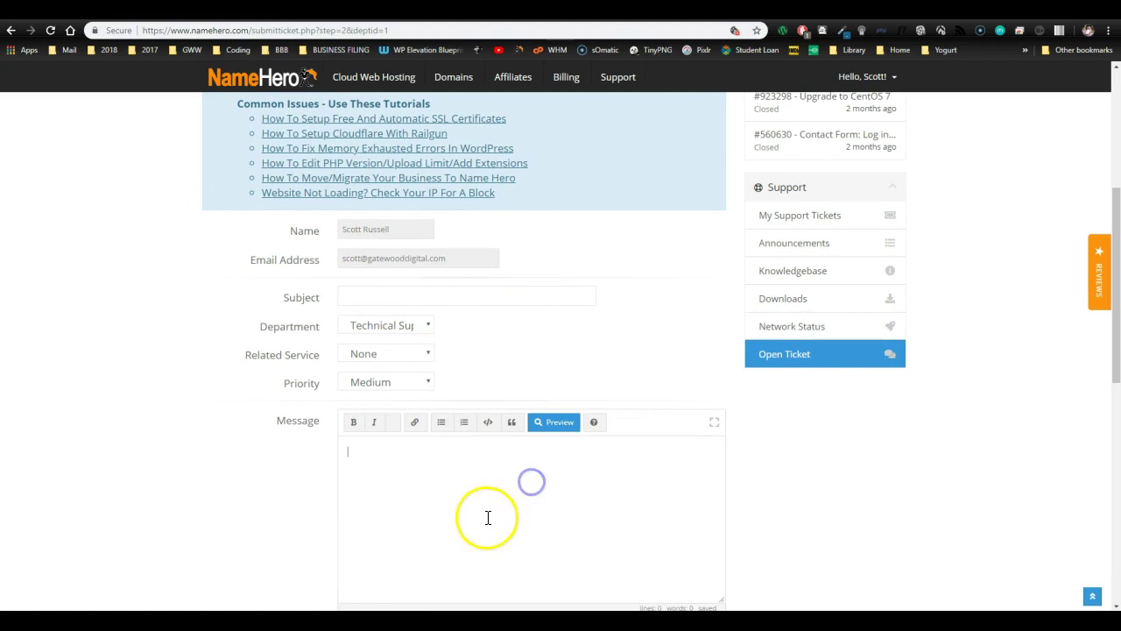
scroll(137, 424, "down", 2)
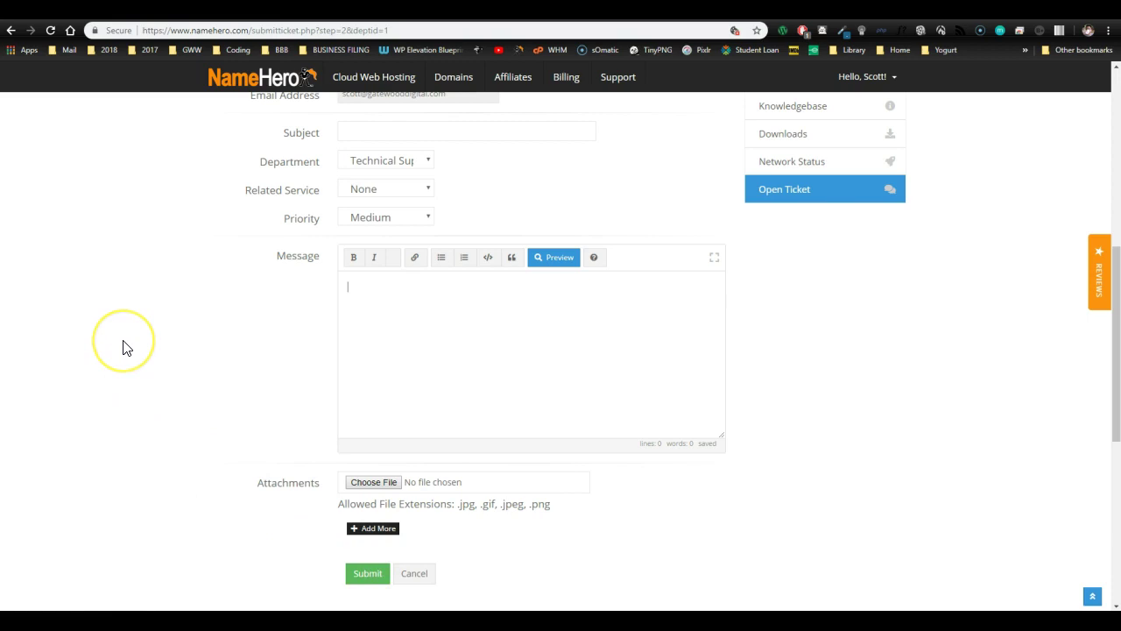
scroll(131, 348, "up", 6)
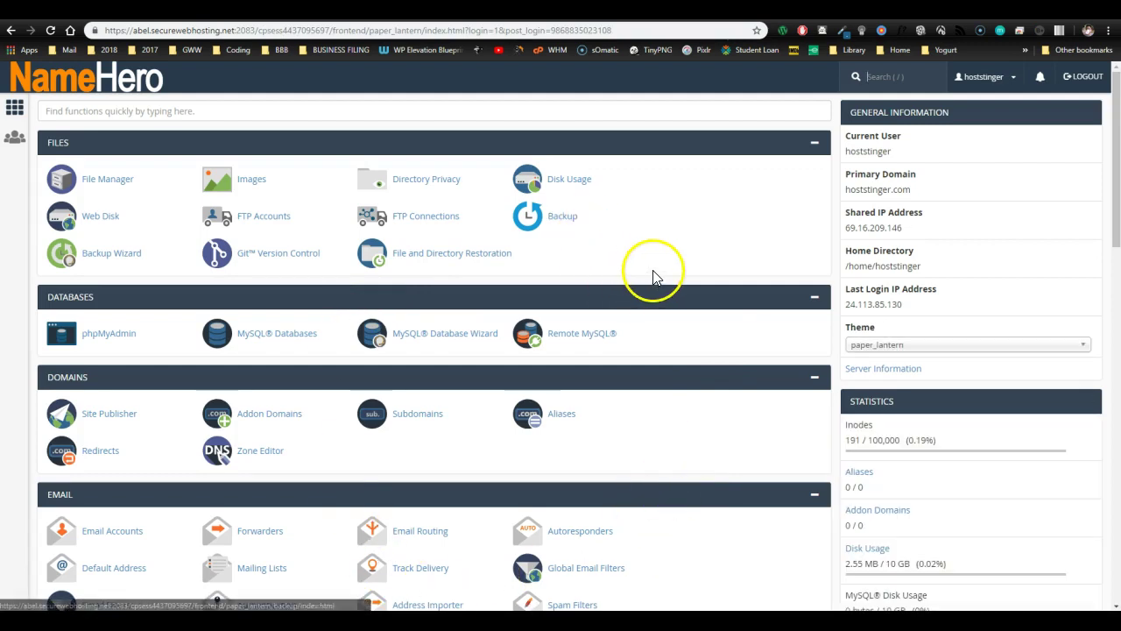
- Check the cPanel theme choices, keeping paper_lantern selected
left_click(893, 345)
left_click(736, 235)
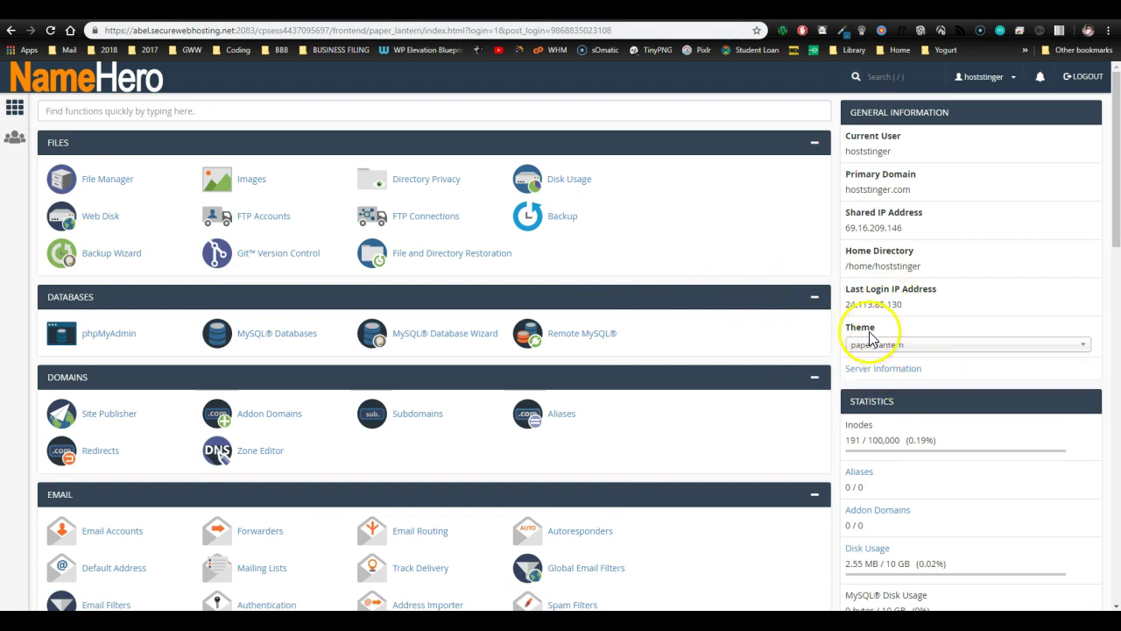
left_click(760, 327)
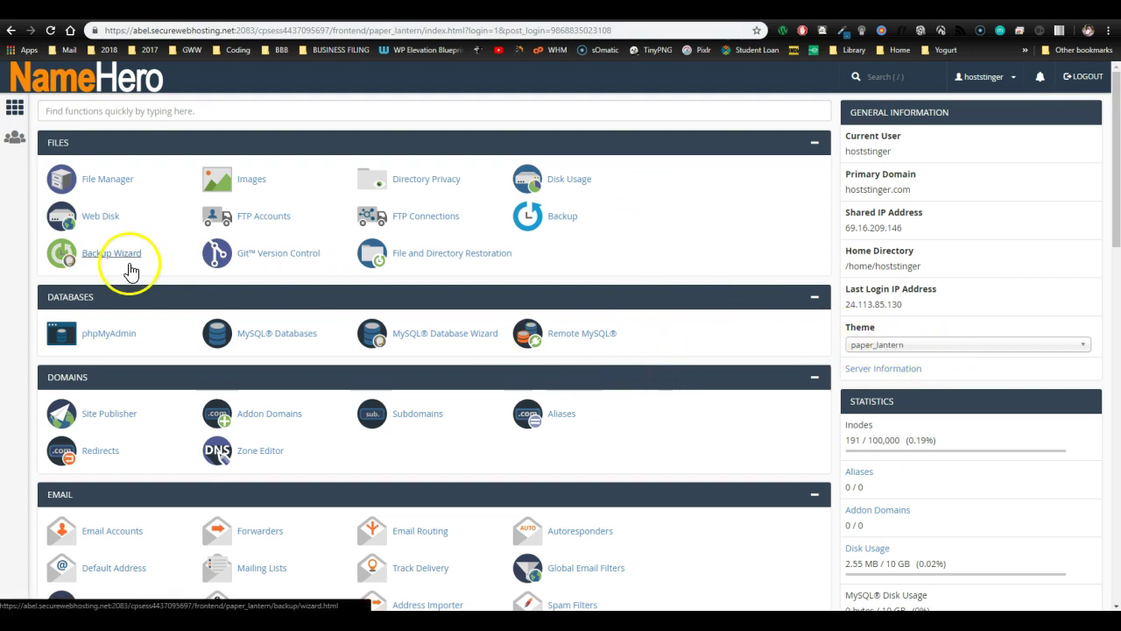
- Open WordPress 4.9.8 in the Softaculous Apps Installer
scroll(131, 211, "down", 3)
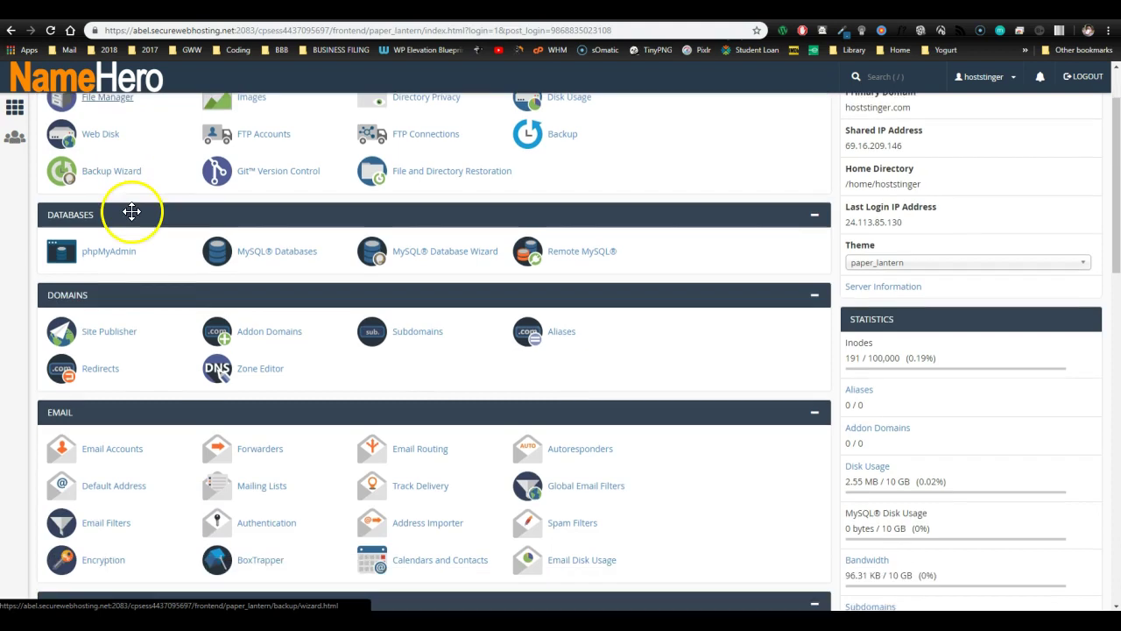
scroll(623, 363, "down", 2)
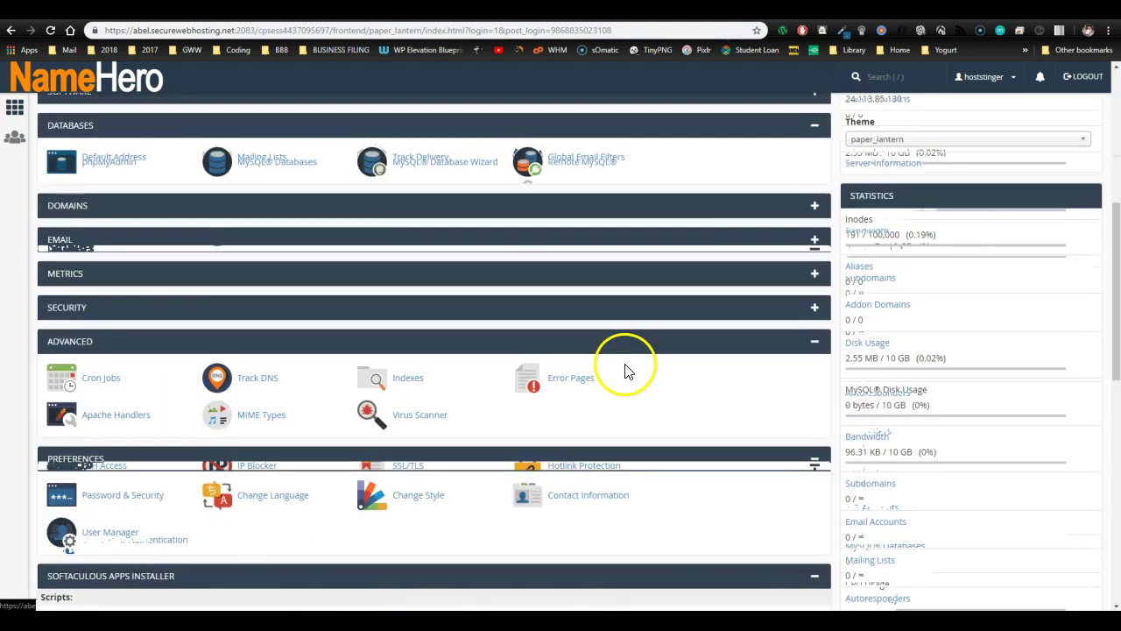
scroll(553, 381, "down", 3)
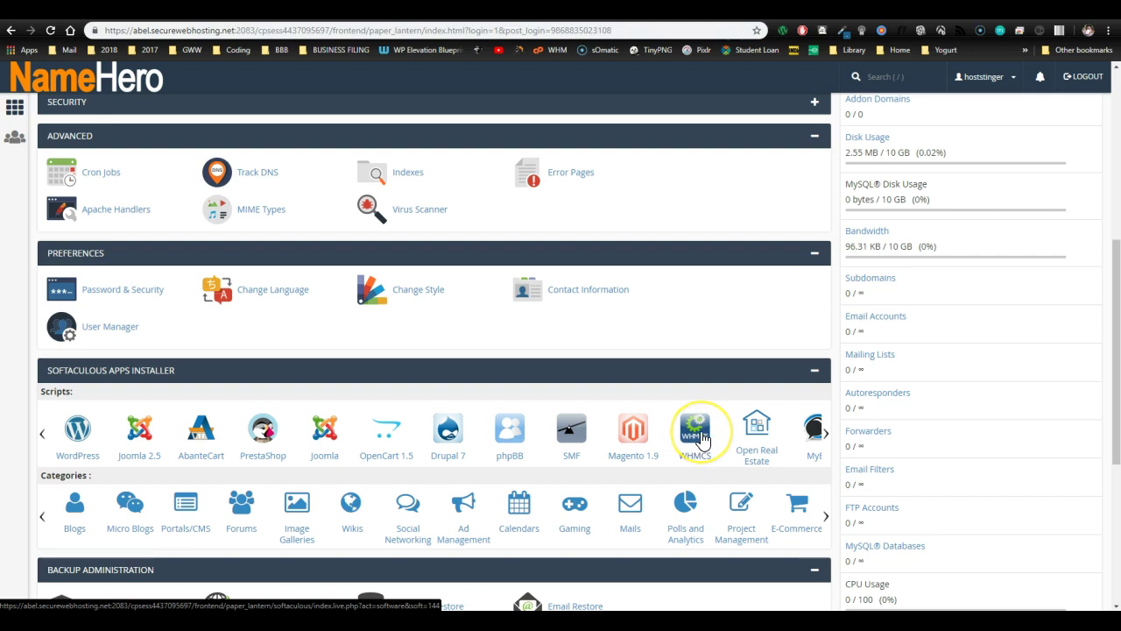
scroll(701, 438, "down", 2)
left_click(79, 308)
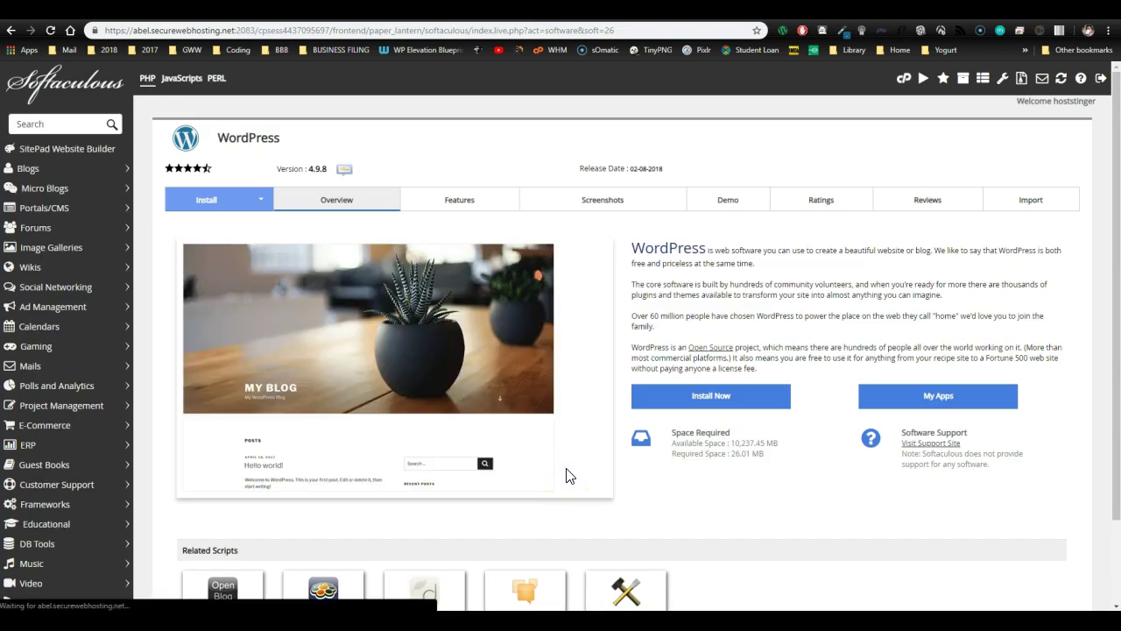
left_click(713, 399)
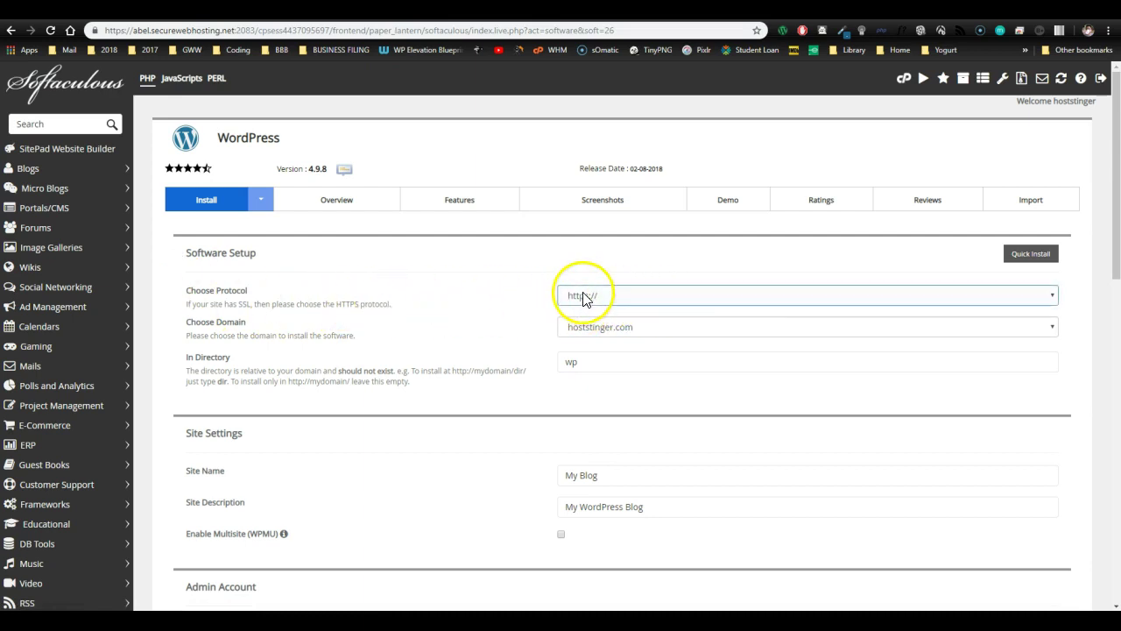
key("Down")
key("Down")
left_click(613, 368)
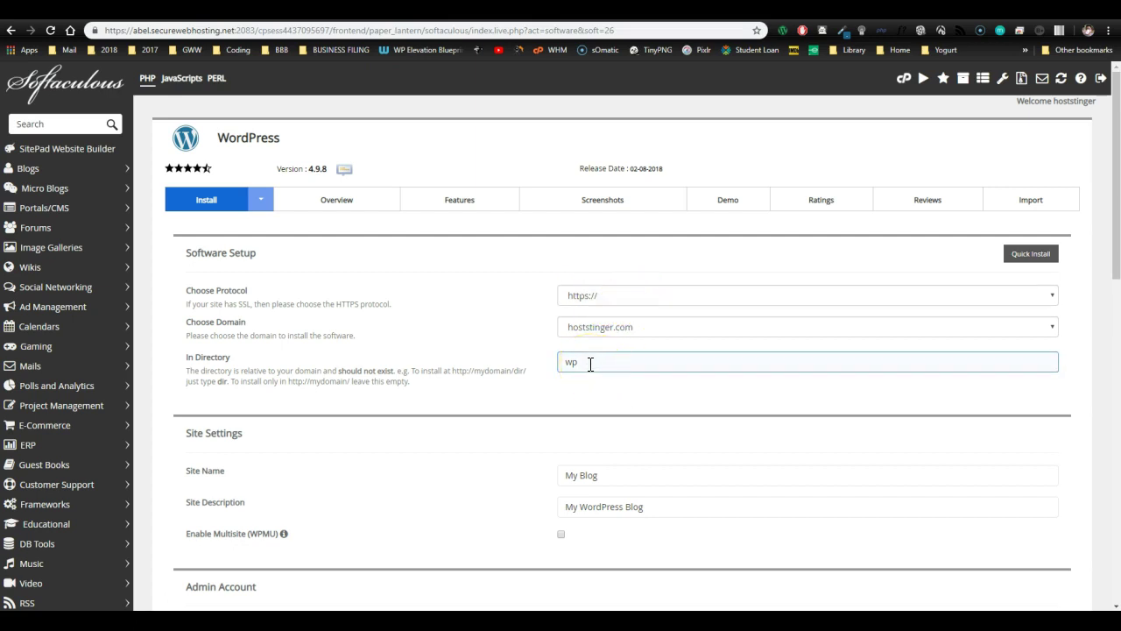
left_click(638, 334)
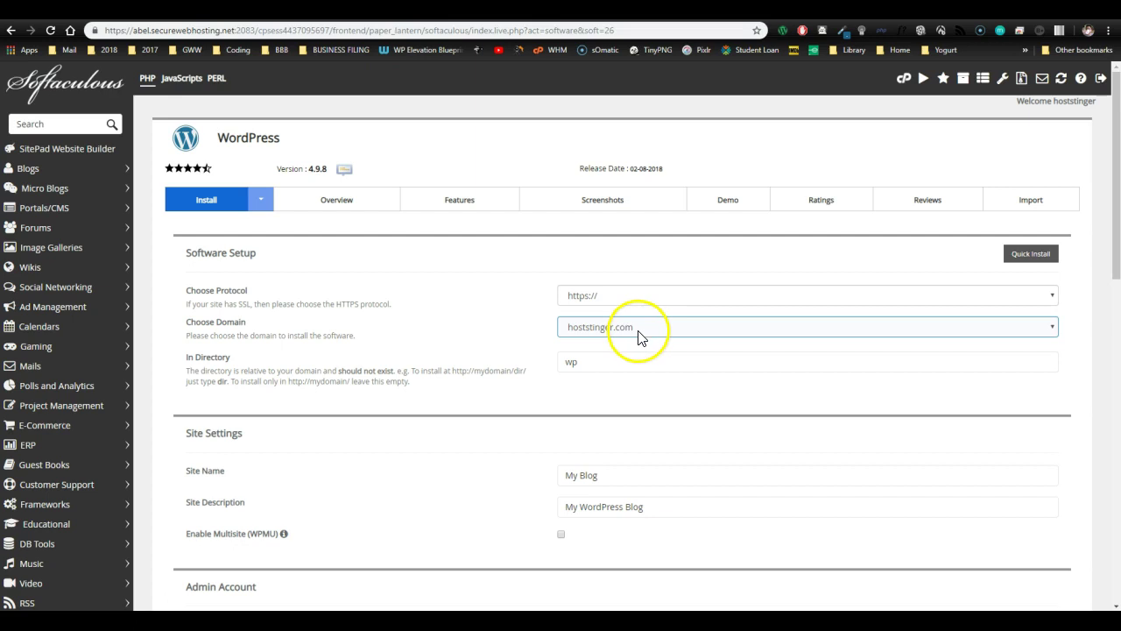
left_click(593, 363)
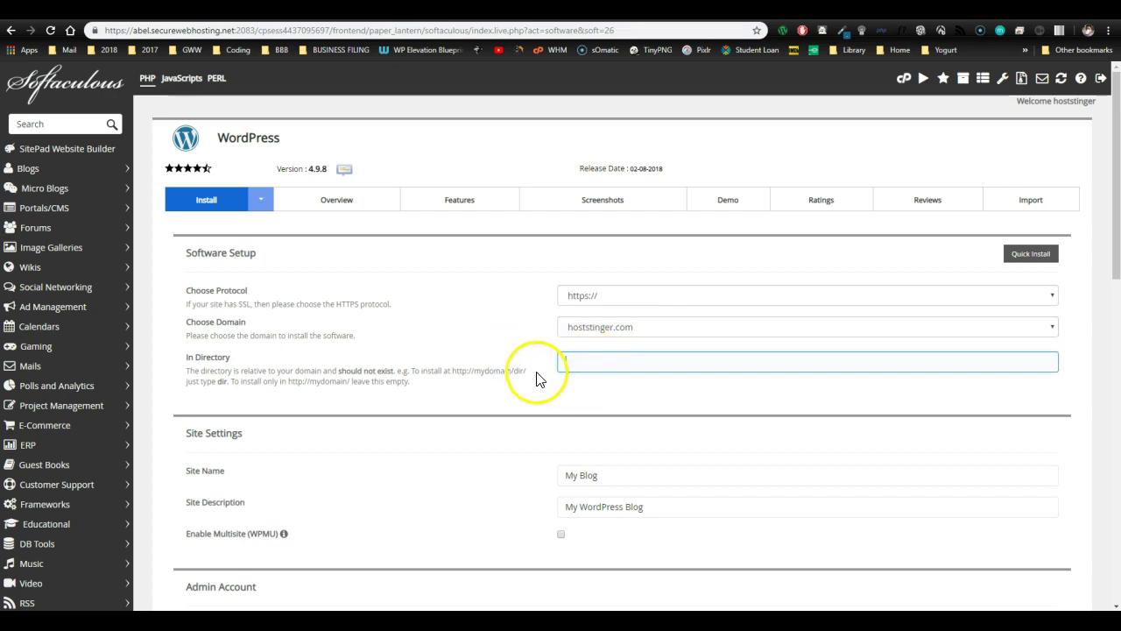
- Keep site name My Blog and replace the default admin username with a custom one
scroll(536, 377, "down", 2)
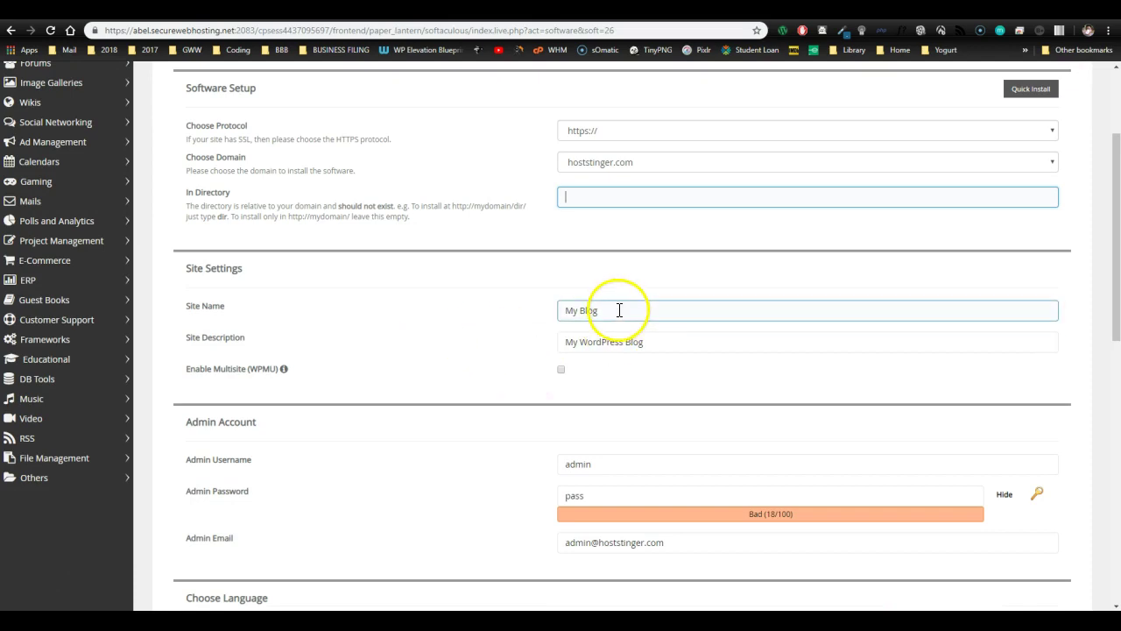
left_click(574, 307)
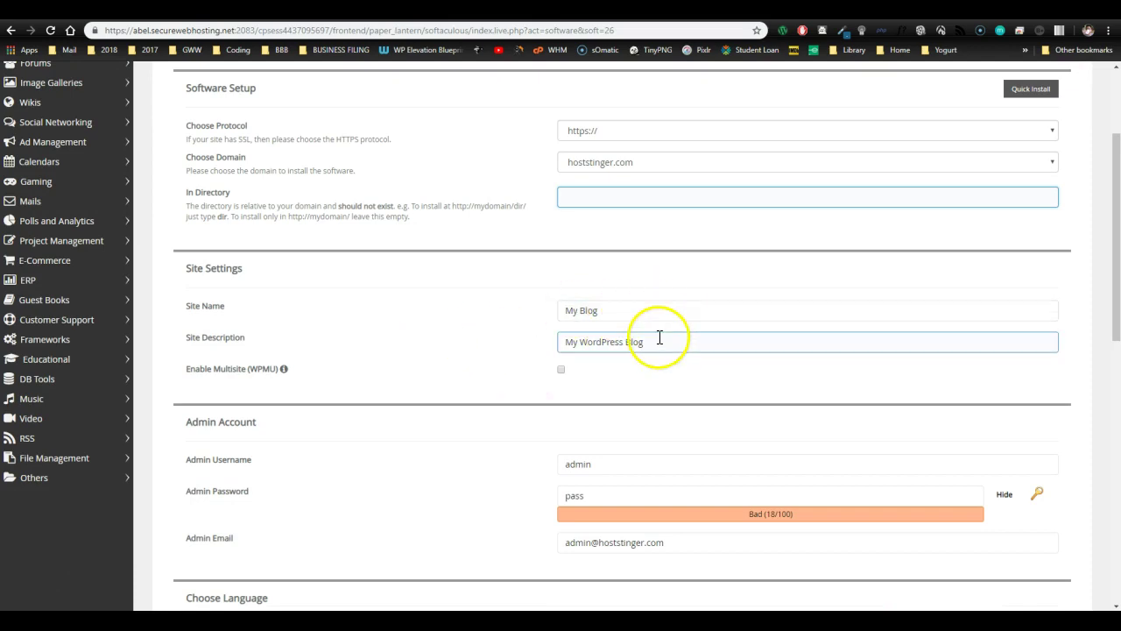
scroll(485, 355, "down", 1)
scroll(485, 355, "down", 1)
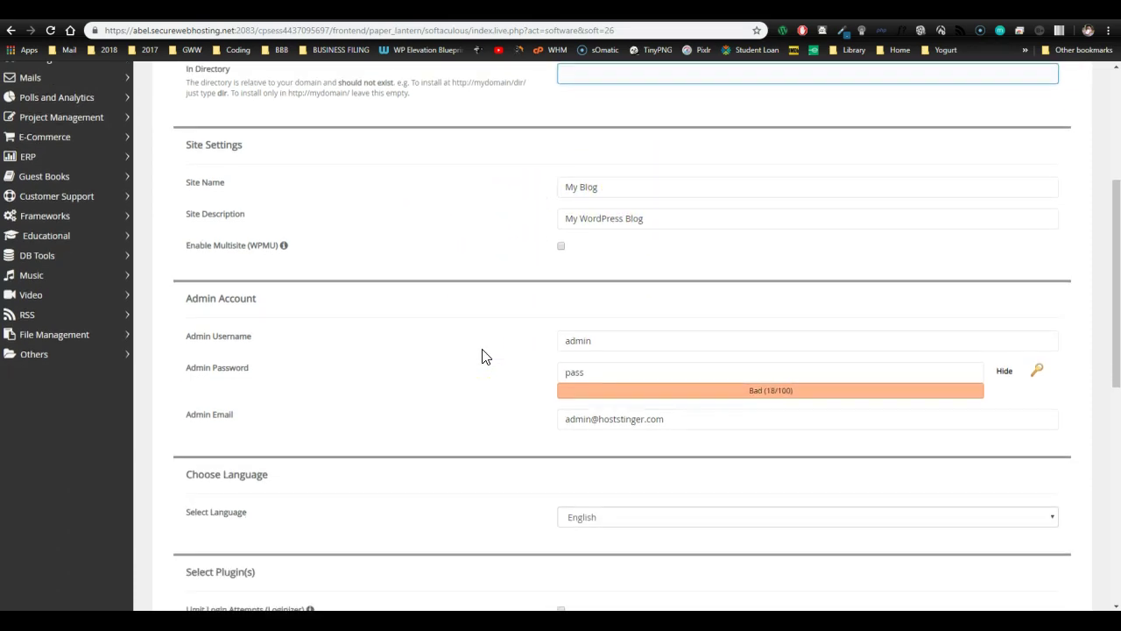
left_click(604, 343)
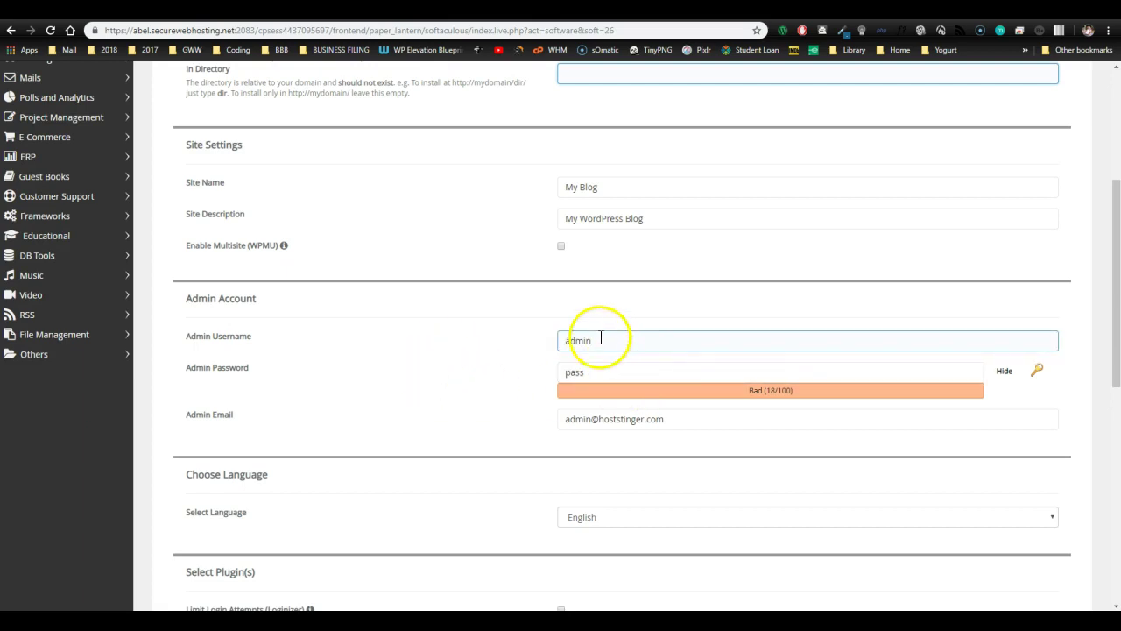
left_click_drag(604, 340, 511, 351)
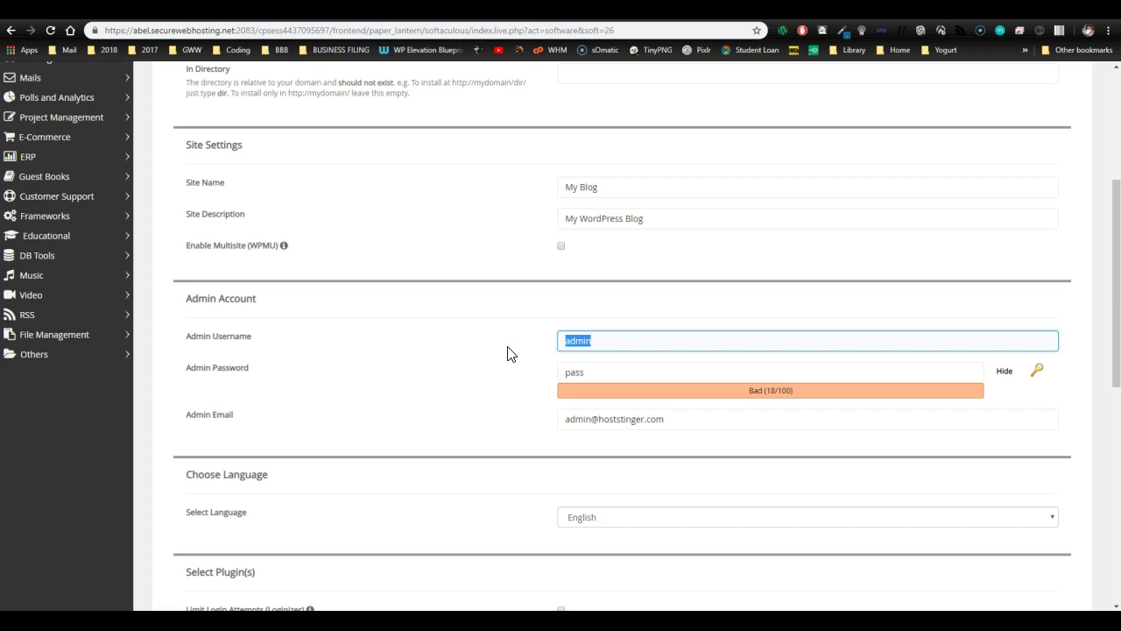
left_click(553, 349)
- Generate a strong random admin password and copy it to the clipboard
left_click(566, 371)
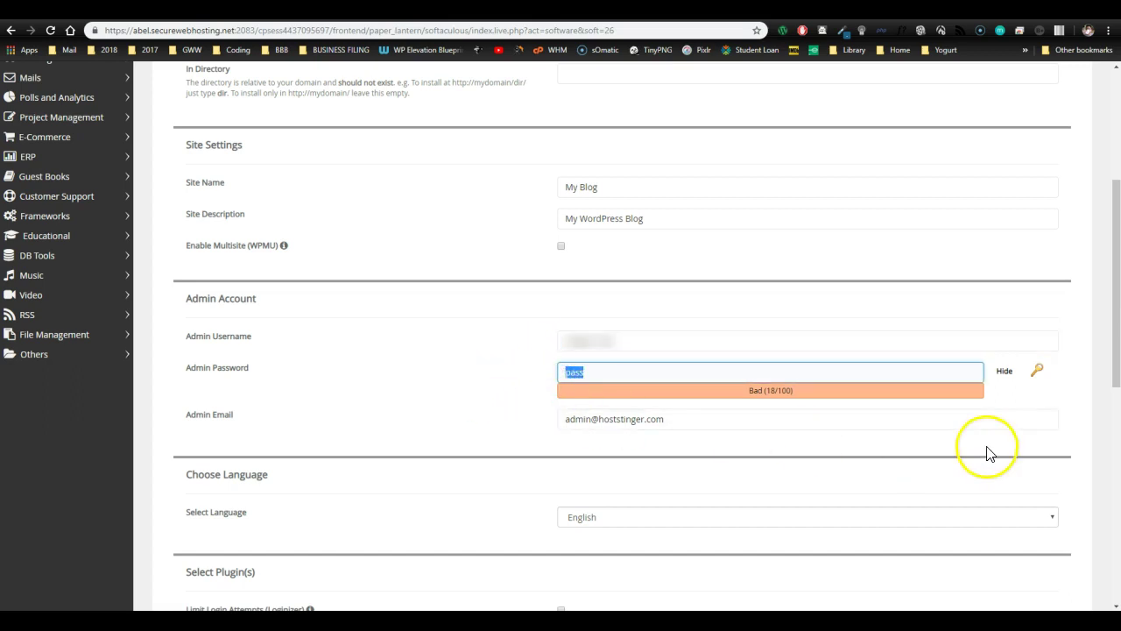
left_click(1038, 373)
left_click(641, 376)
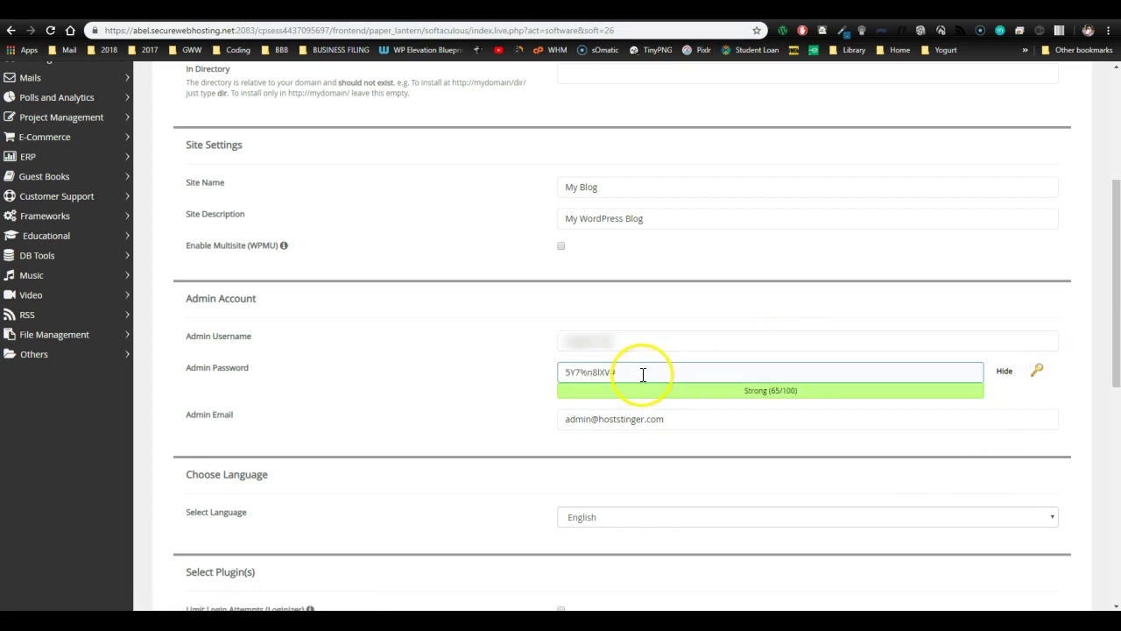
left_click_drag(625, 371, 569, 367)
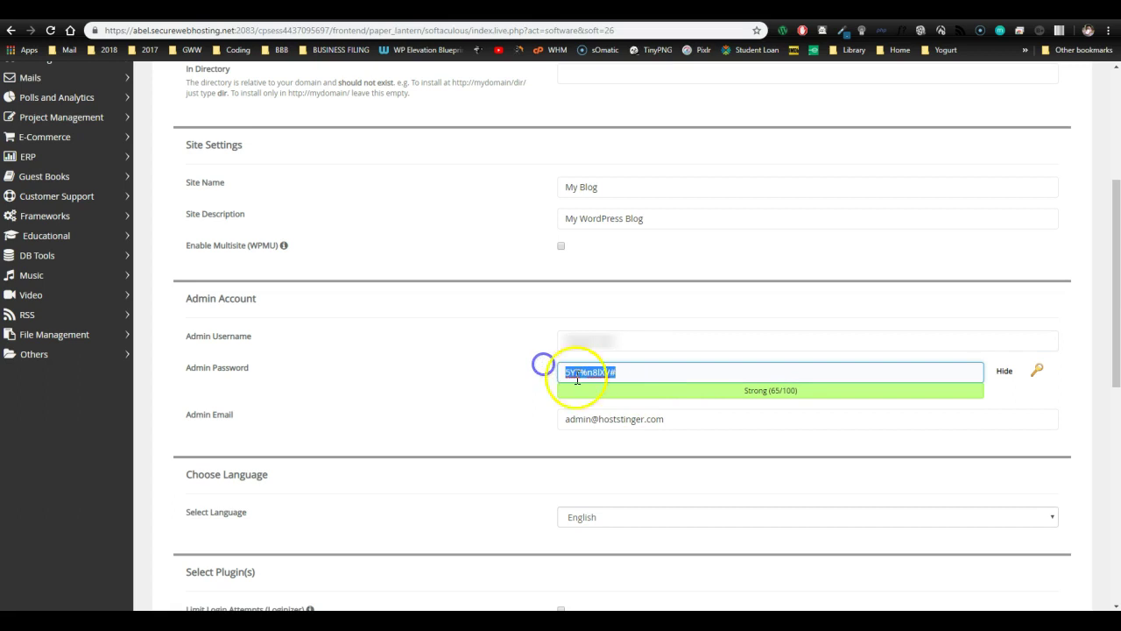
right_click(589, 373)
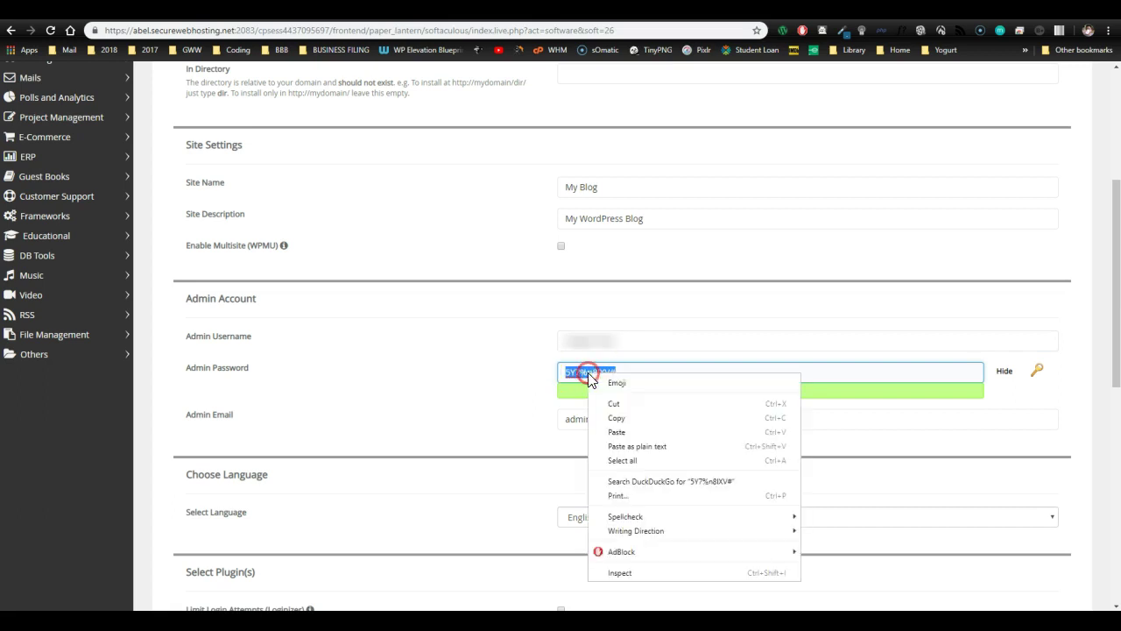
left_click(619, 419)
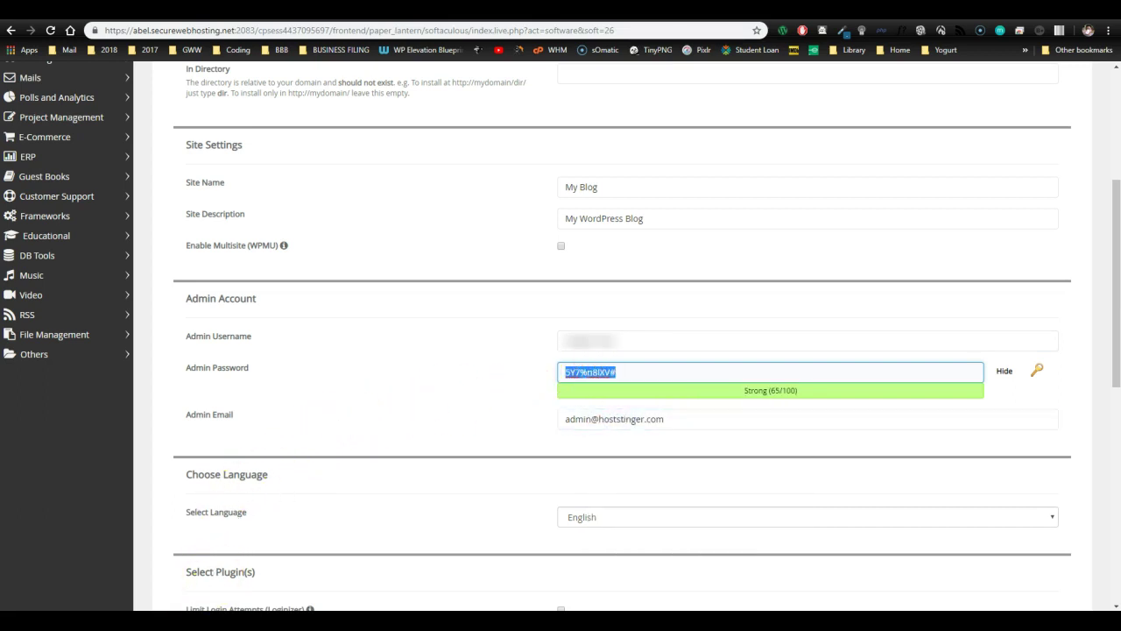
left_click(315, 417)
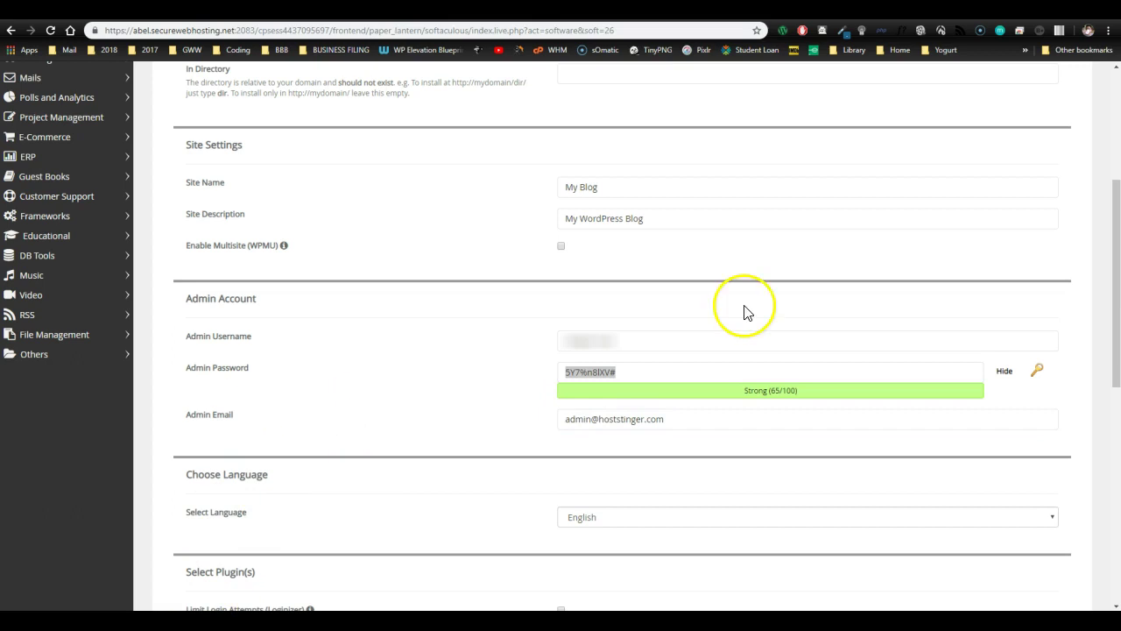
- Replace the default admin email with the owner's own address from the autofill suggestion
scroll(438, 385, "down", 2)
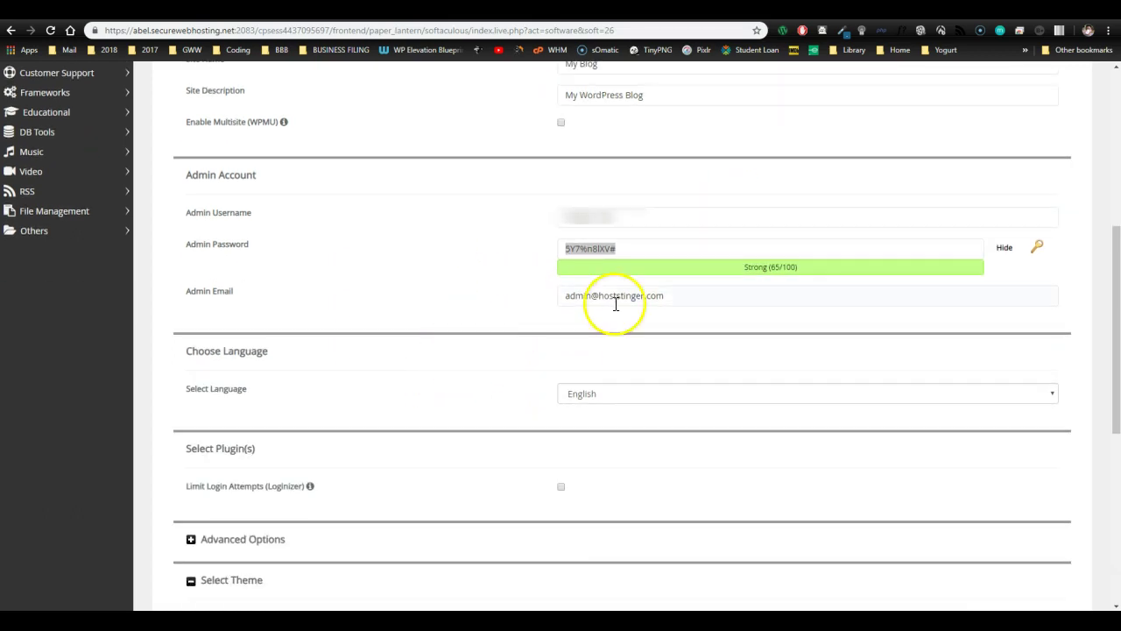
left_click(671, 302)
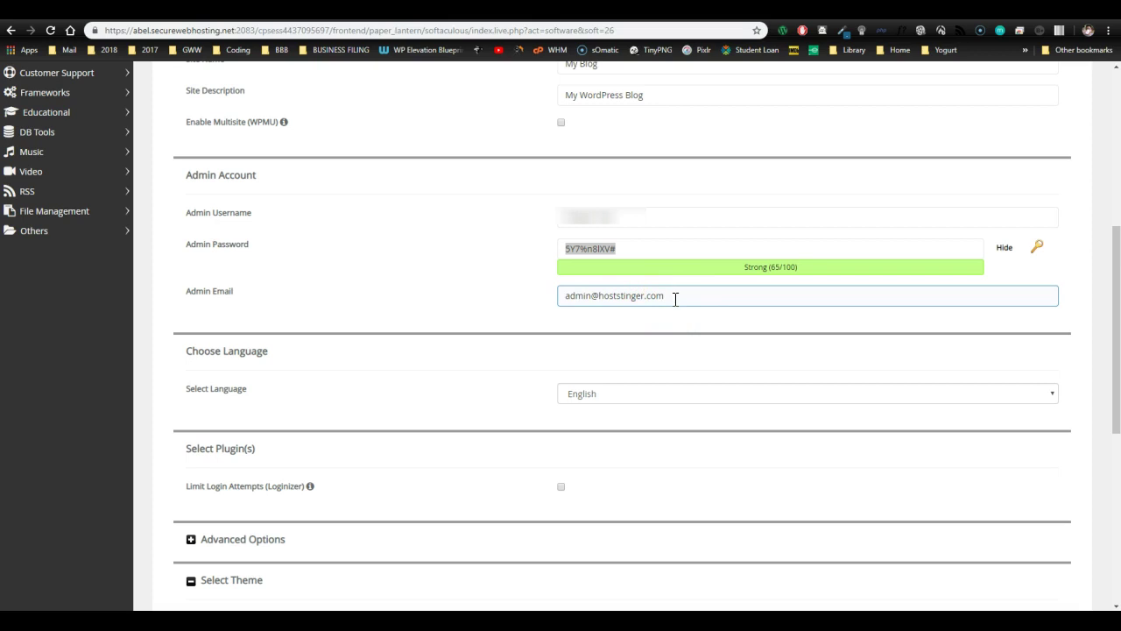
left_click(585, 239)
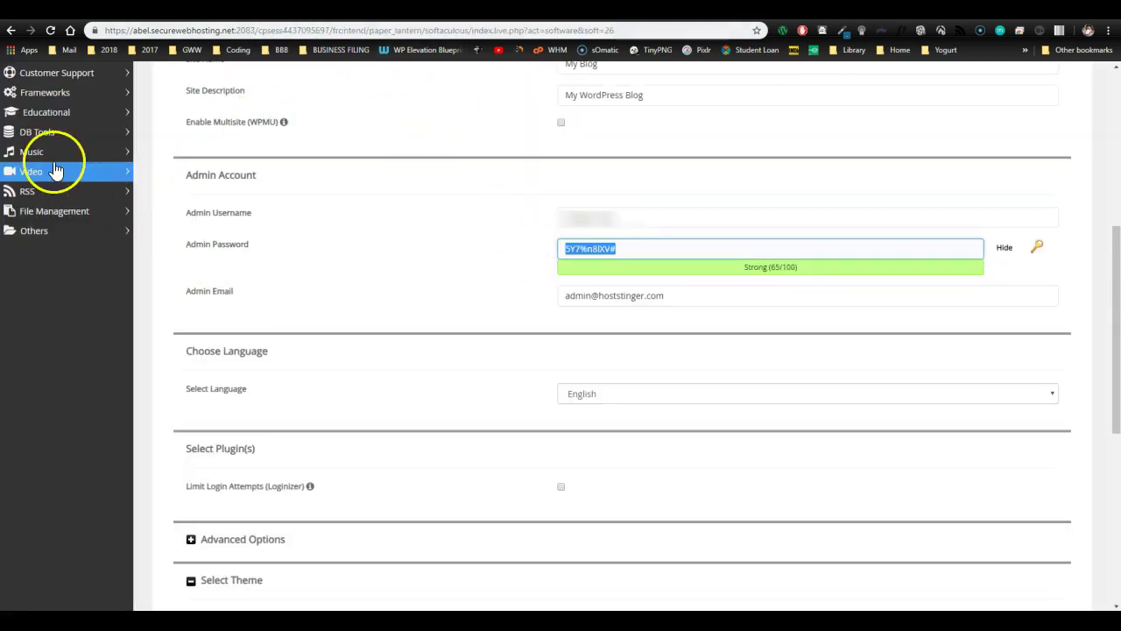
scroll(678, 266, "up", 4)
scroll(724, 304, "down", 3)
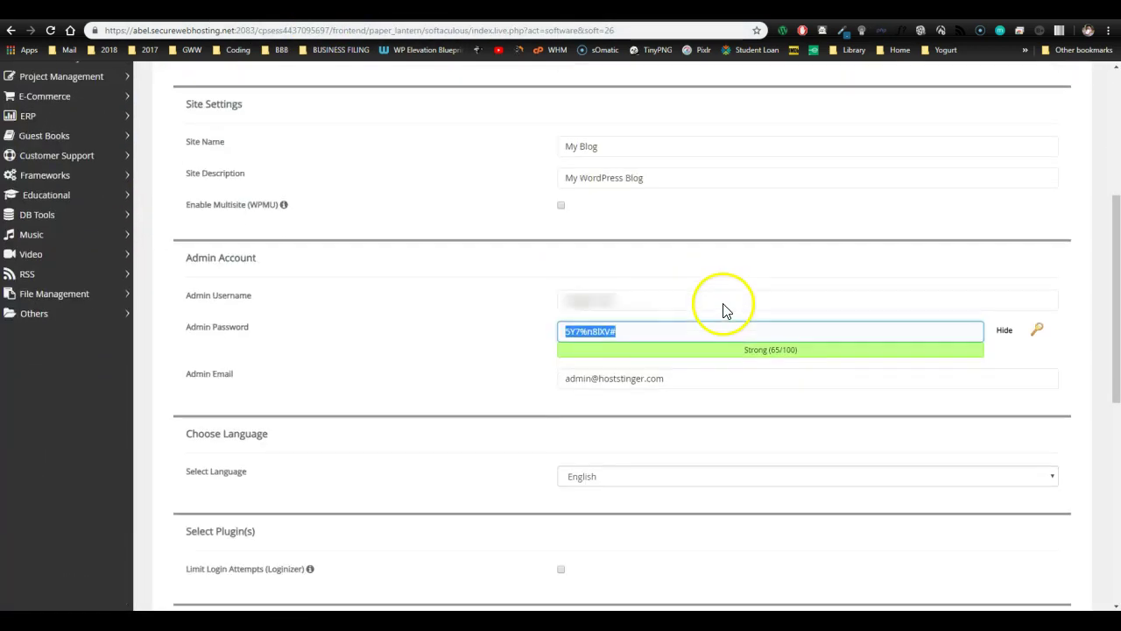
scroll(683, 364, "down", 1)
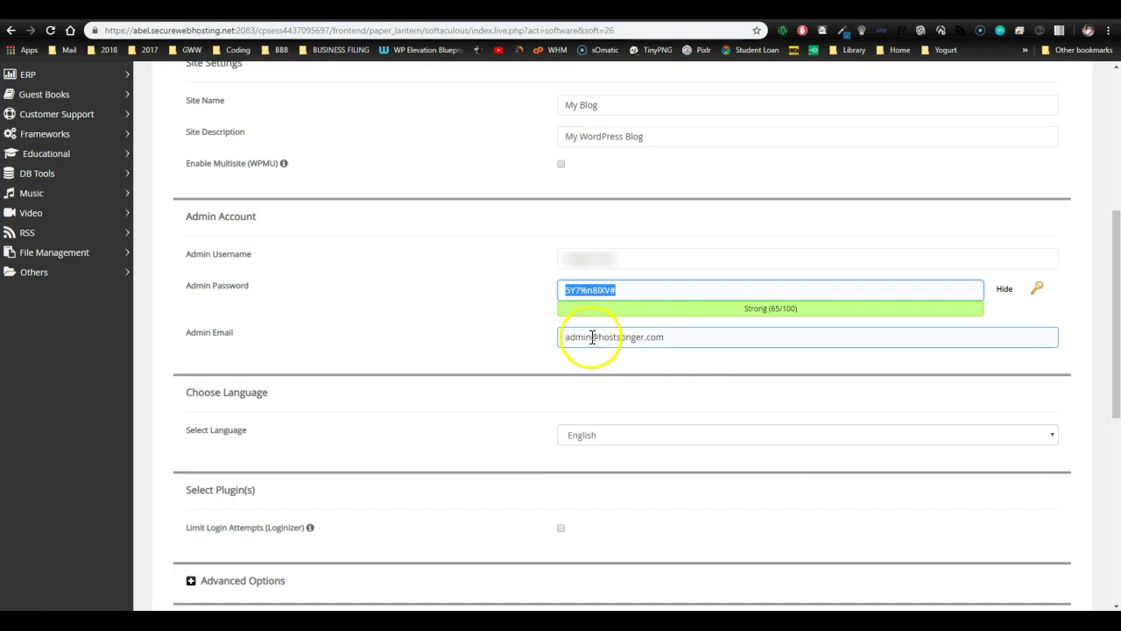
left_click_drag(671, 338, 544, 350)
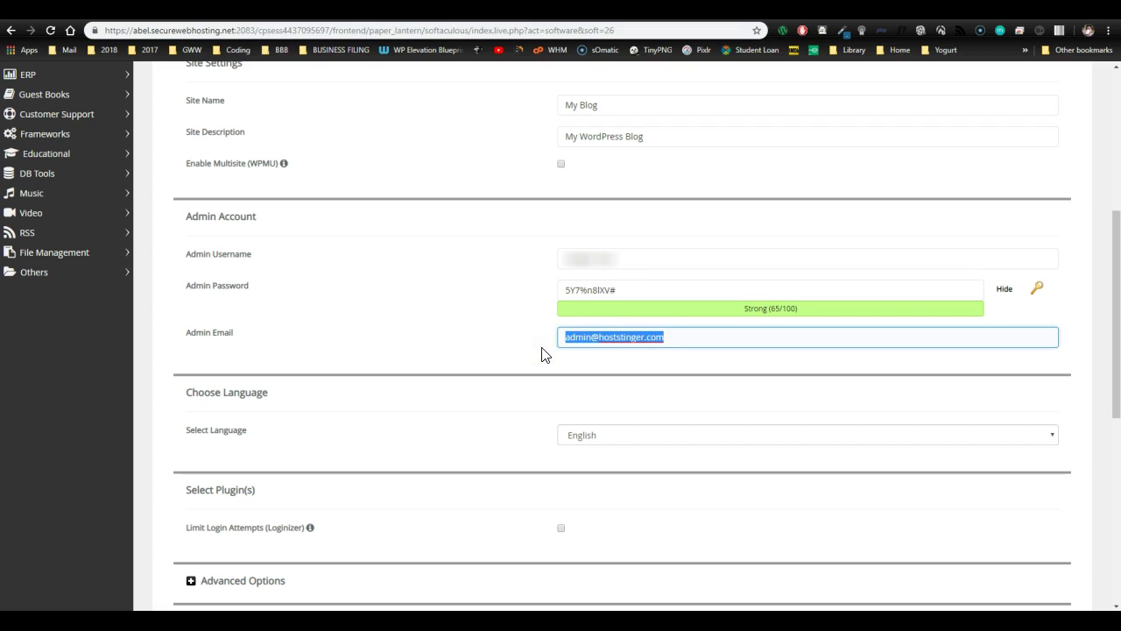
type("sco")
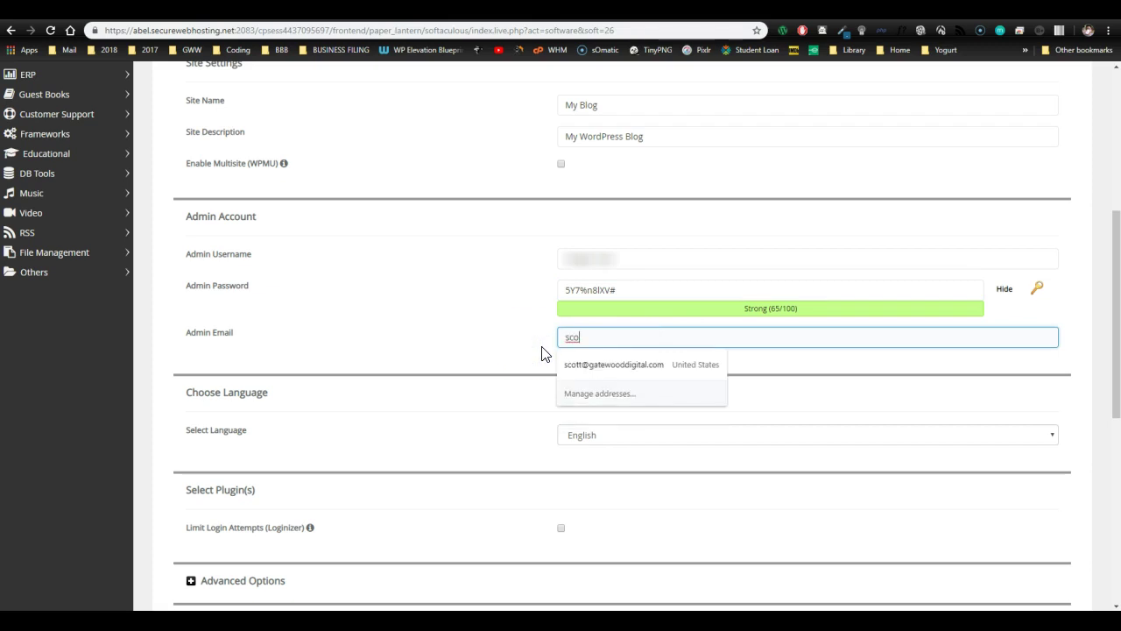
left_click(576, 372)
left_click(576, 372)
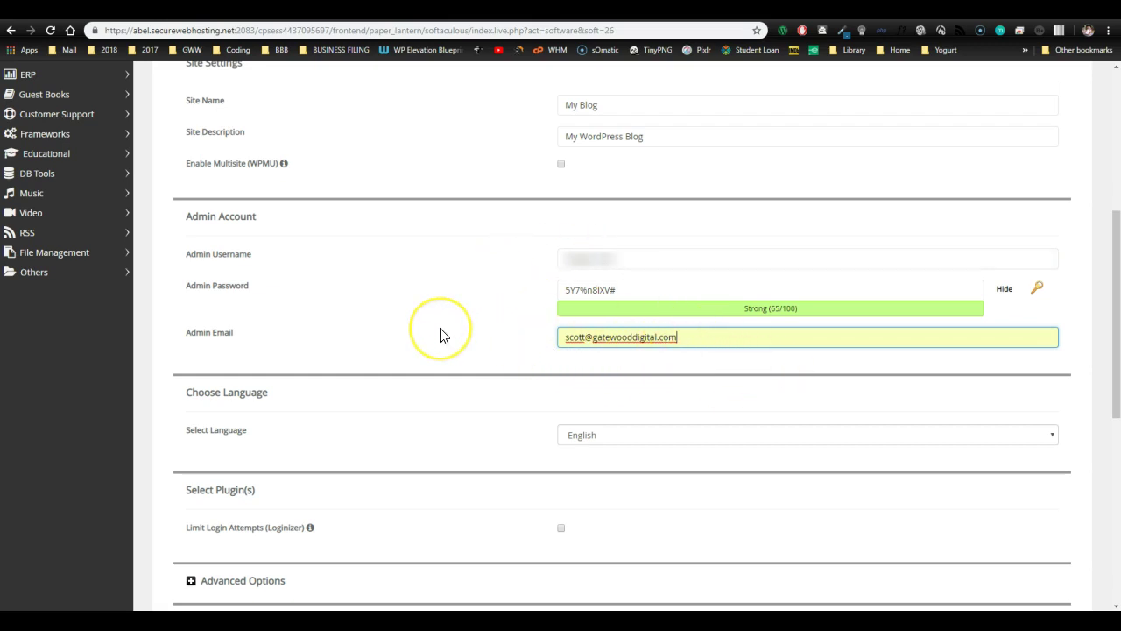
scroll(441, 336, "down", 3)
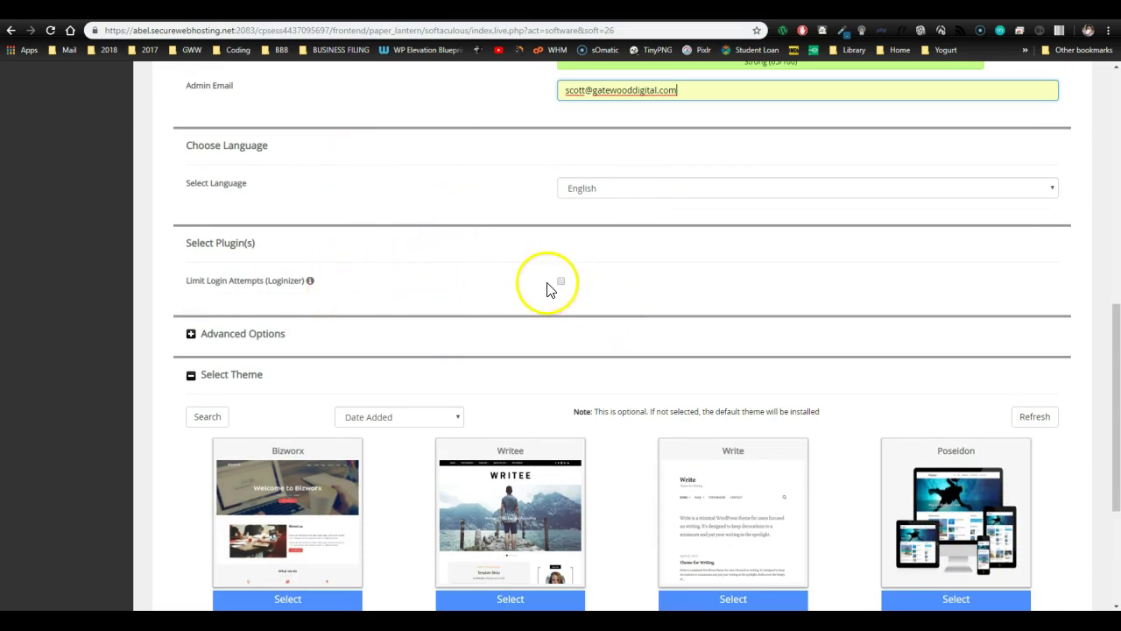
- Expand Advanced Options and enable Auto Upgrade, then scroll down to the Install button
left_click(191, 333)
left_click(627, 379)
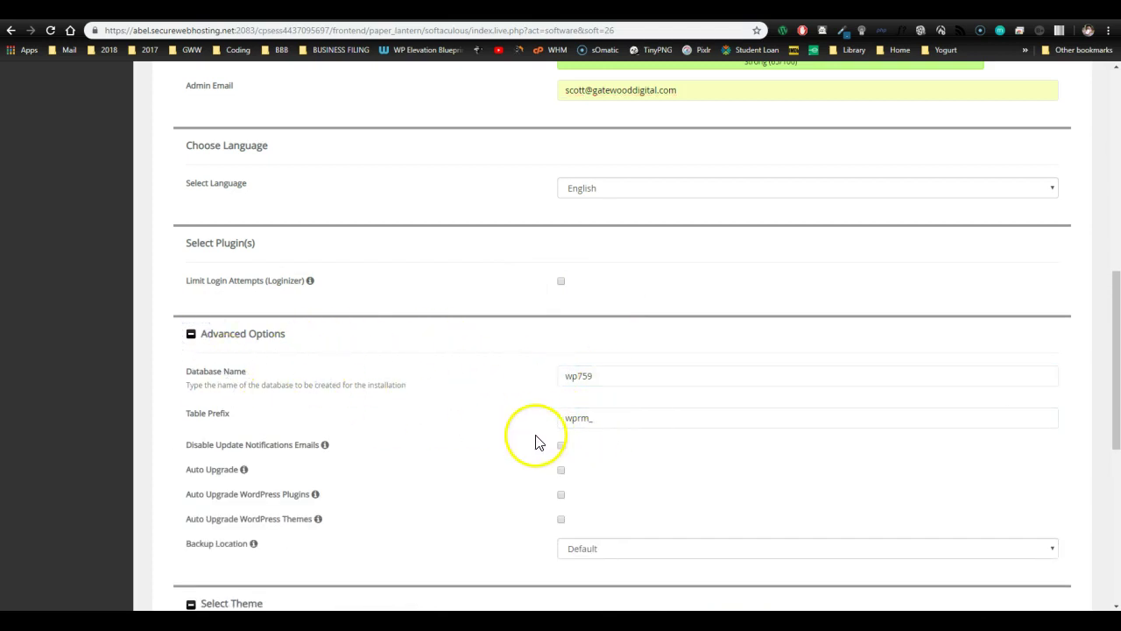
scroll(494, 452, "down", 1)
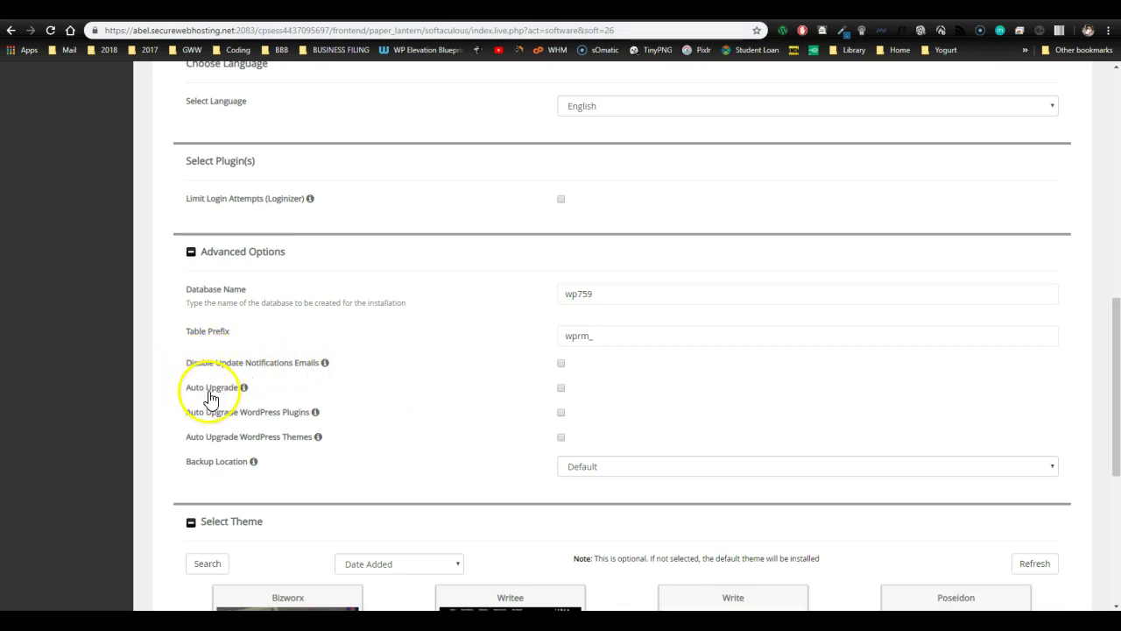
mouse_move(242, 397)
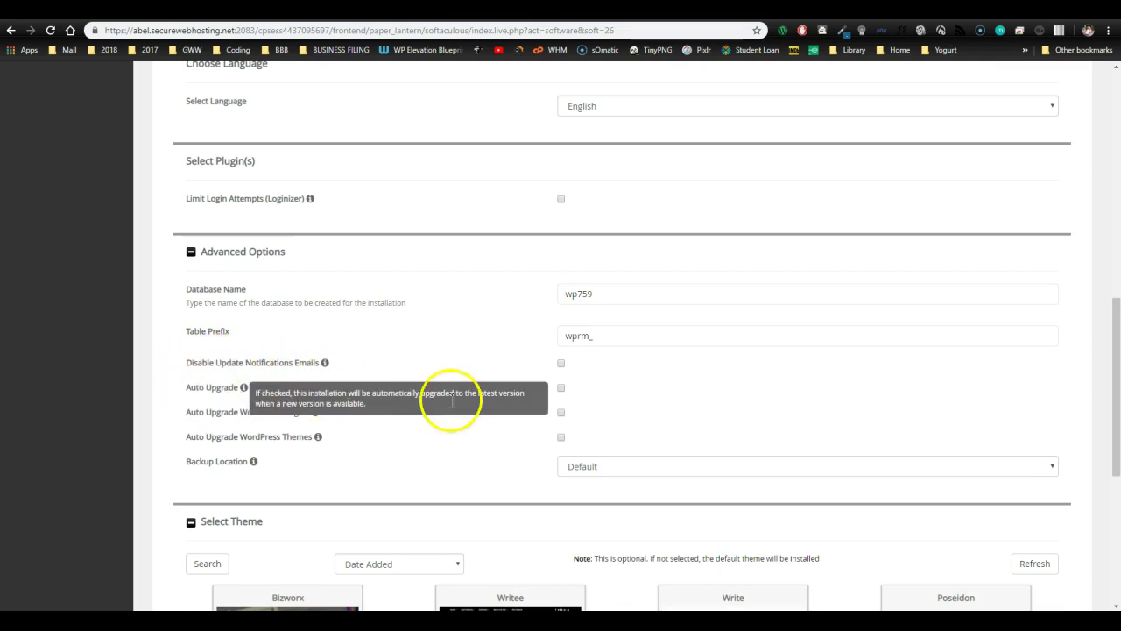
left_click(561, 387)
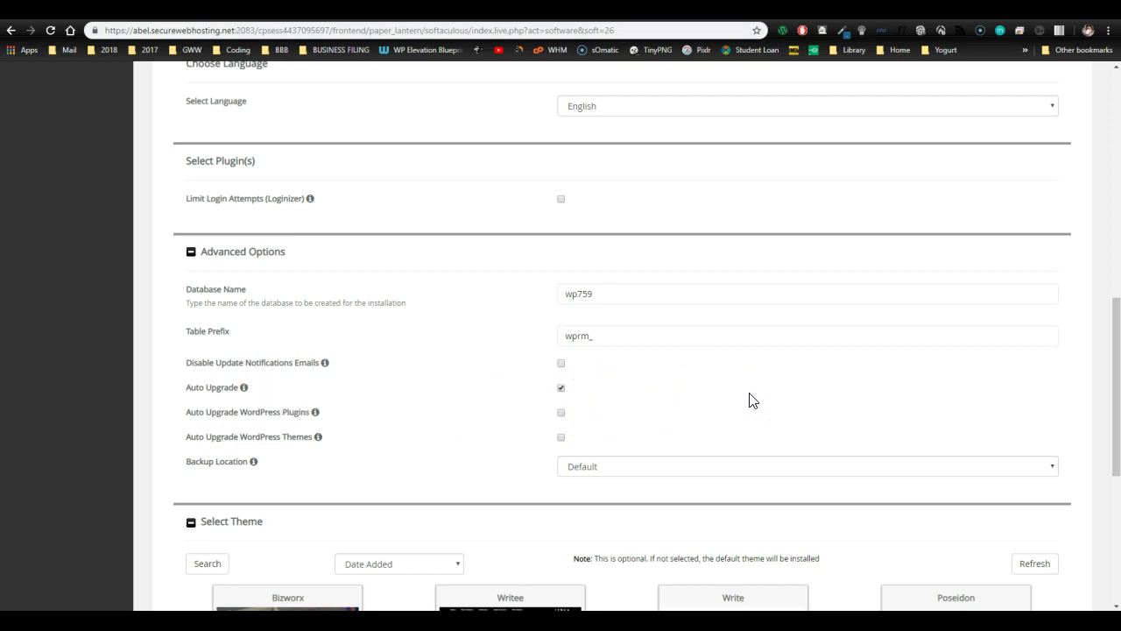
scroll(751, 399, "down", 2)
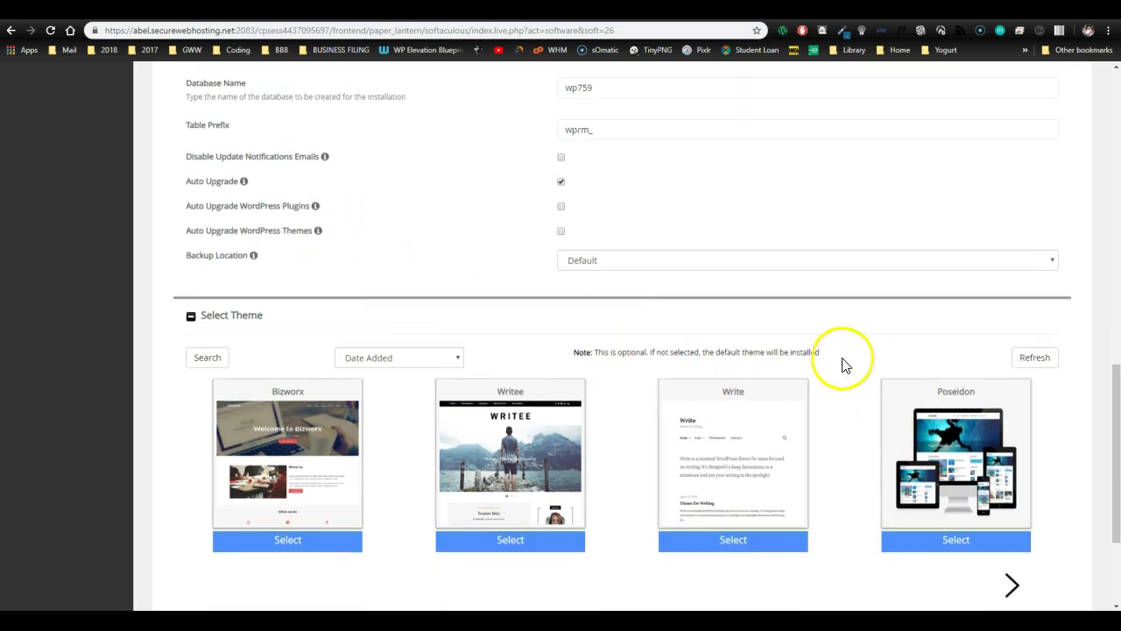
scroll(771, 307, "down", 1)
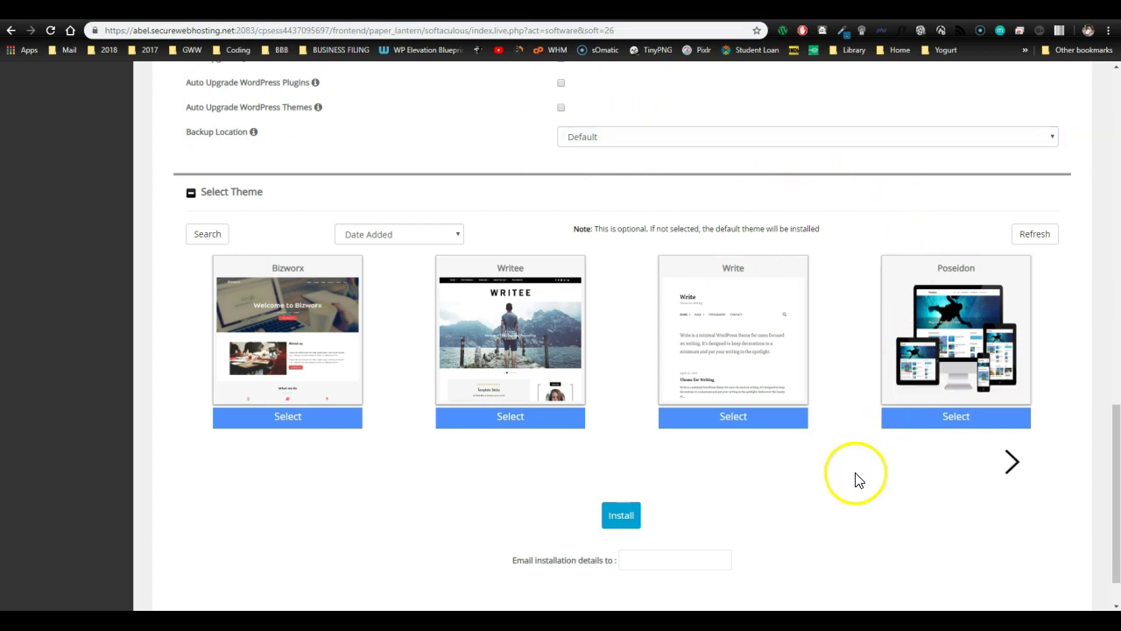
scroll(430, 495, "down", 1)
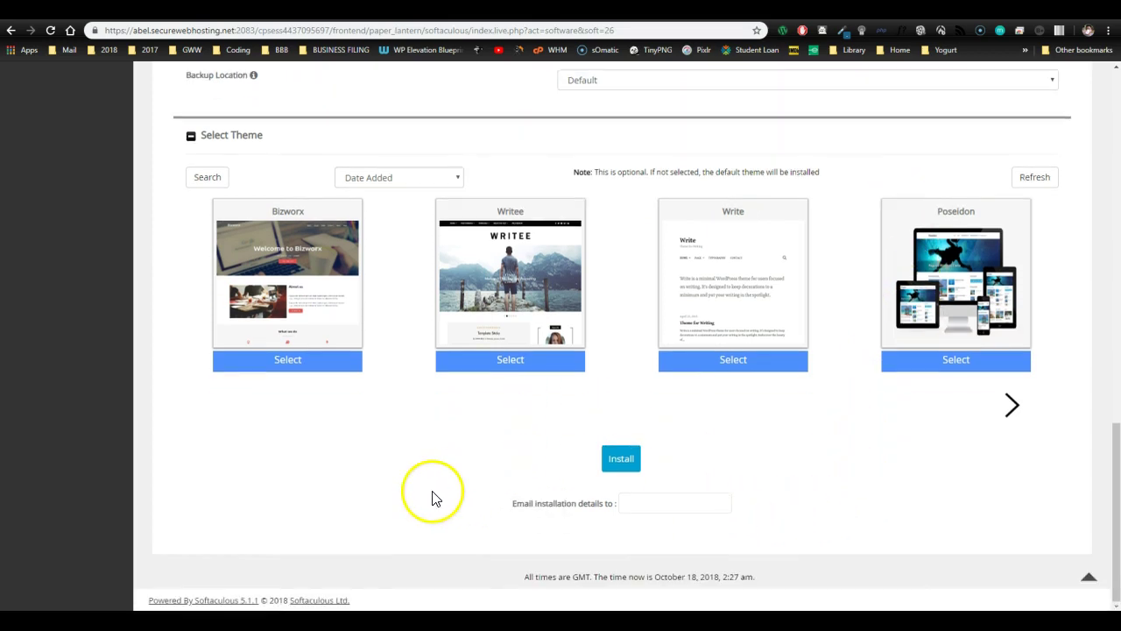
- Install WordPress and wait for the My Blog admin Dashboard to open
left_click(619, 458)
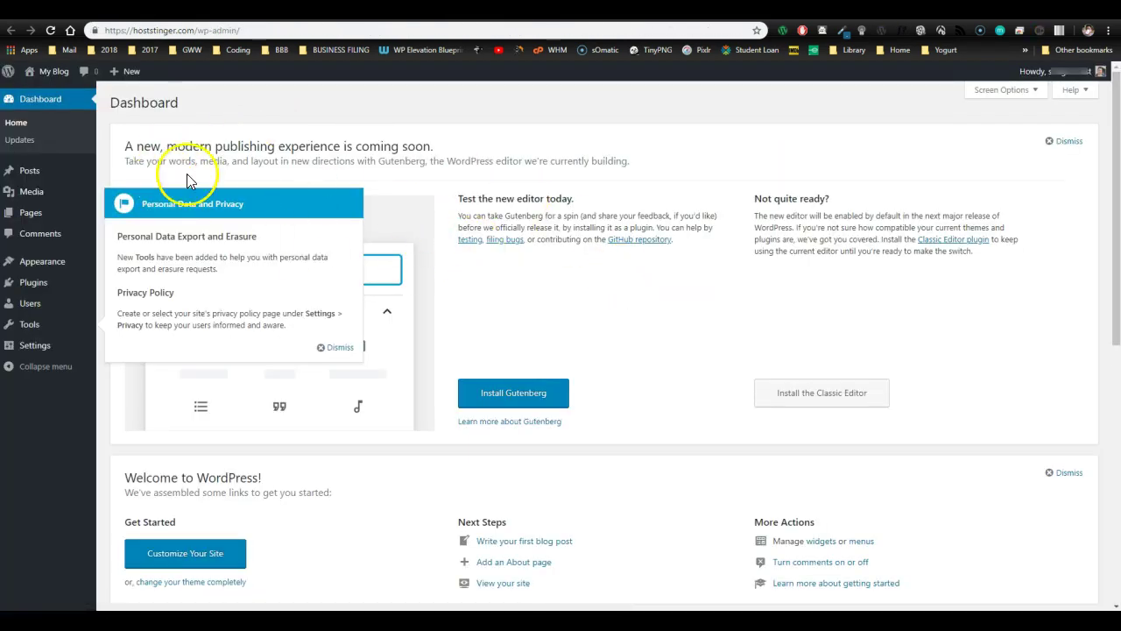
- Dismiss the Personal Data and Privacy notice and review the WordPress 4.9.8 Dashboard
left_click(339, 348)
scroll(781, 440, "down", 5)
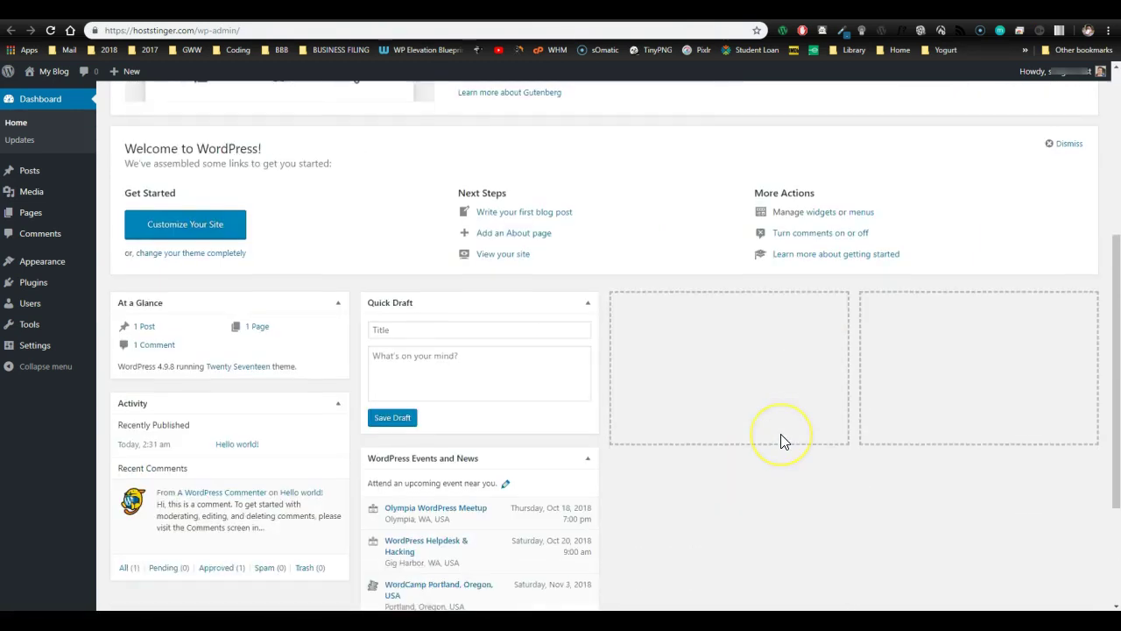
scroll(781, 441, "up", 5)
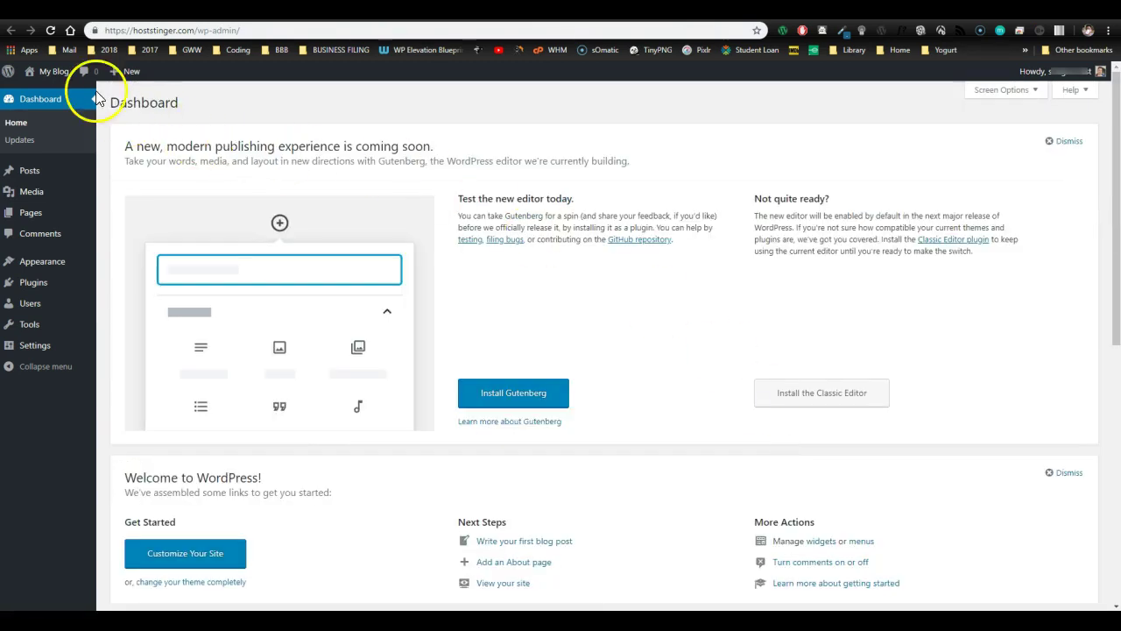
mouse_move(55, 77)
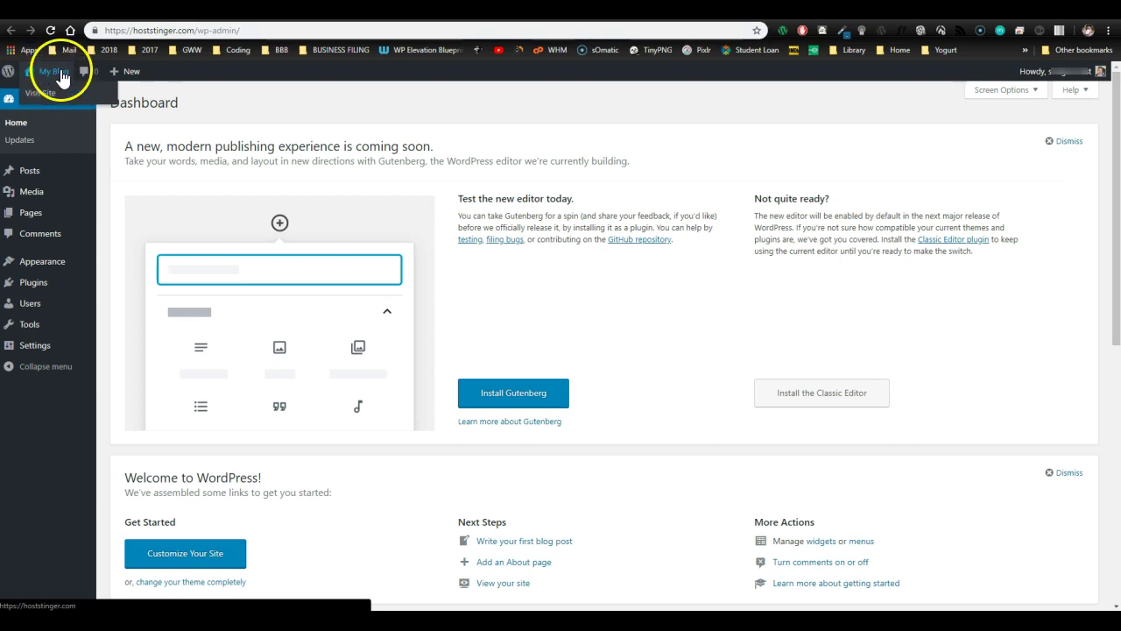
- Visit the My Blog front page and scroll through its header and Hello world! post
left_click(55, 73)
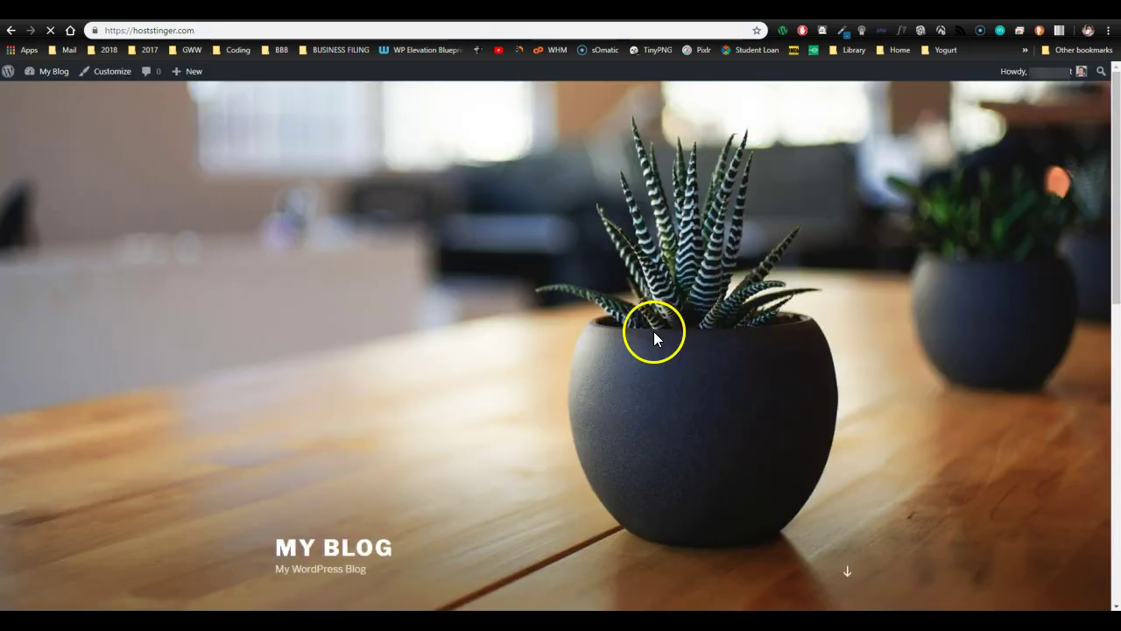
scroll(956, 348, "down", 8)
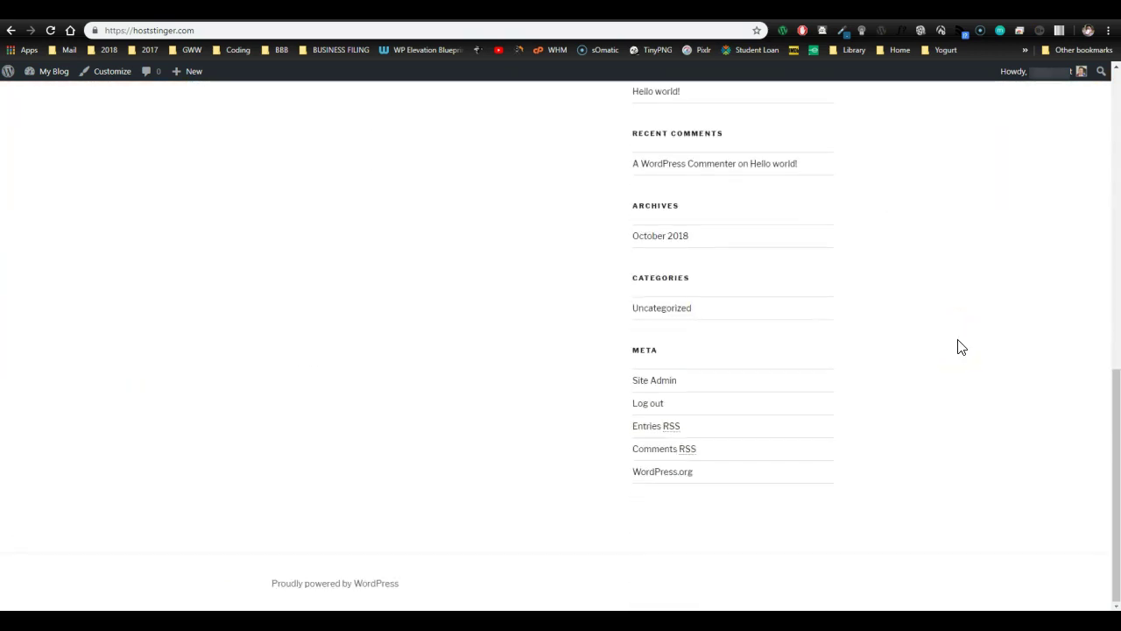
scroll(959, 347, "up", 10)
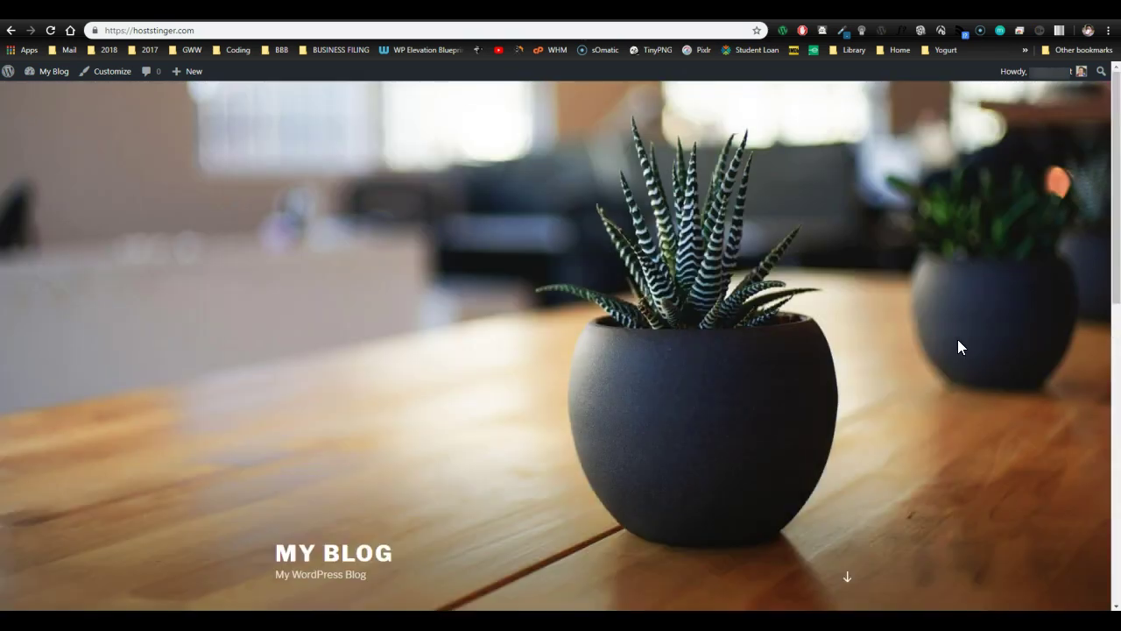